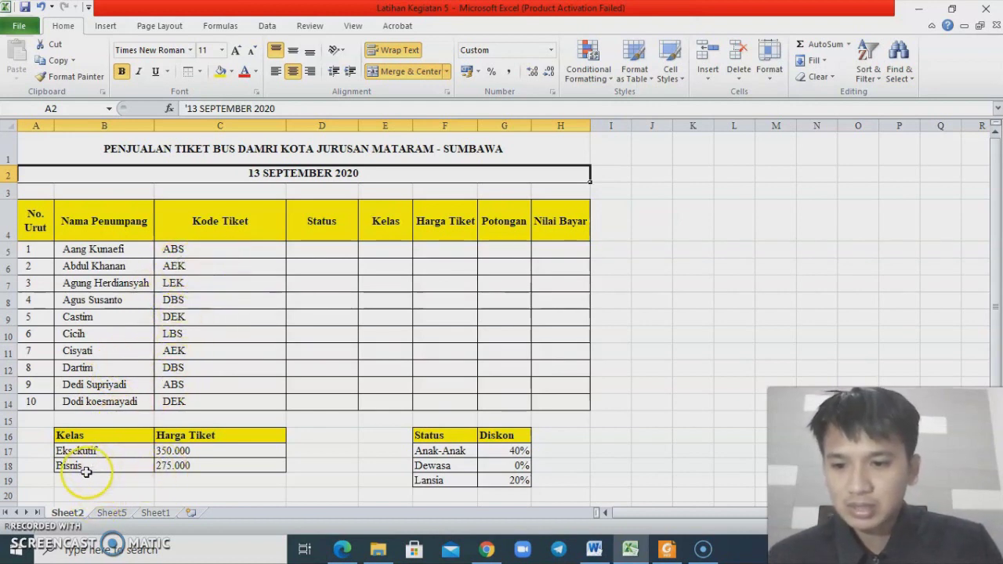
Examine the Kelas and Harga Tiket price table and the Status and Diskon discount table below the passenger list.
click(83, 467)
click(97, 452)
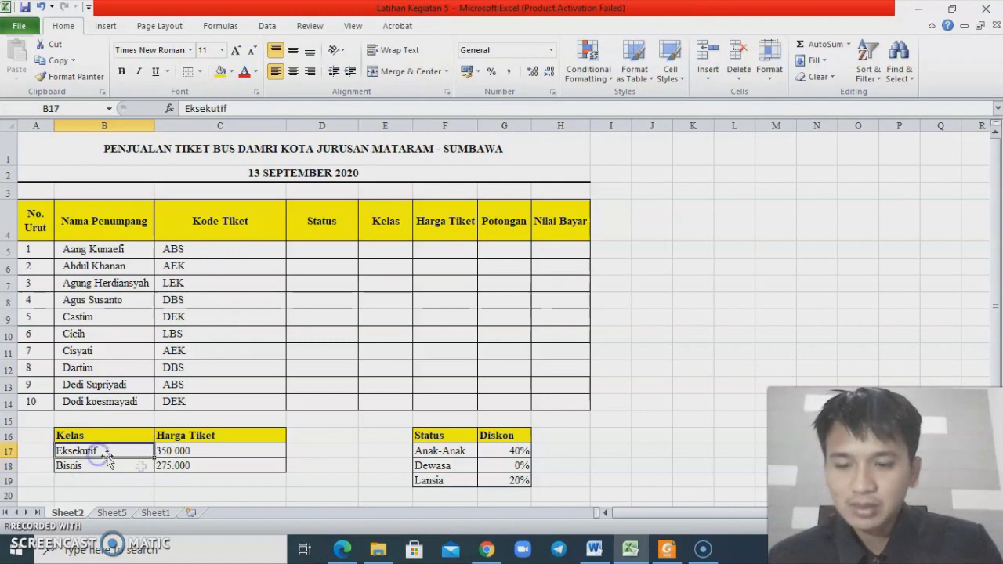
click(212, 466)
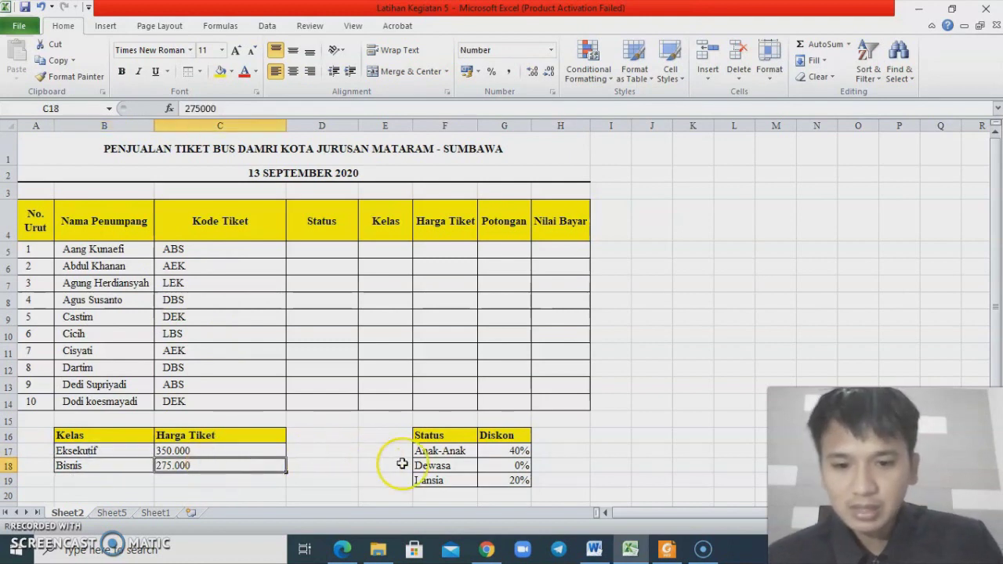
click(433, 452)
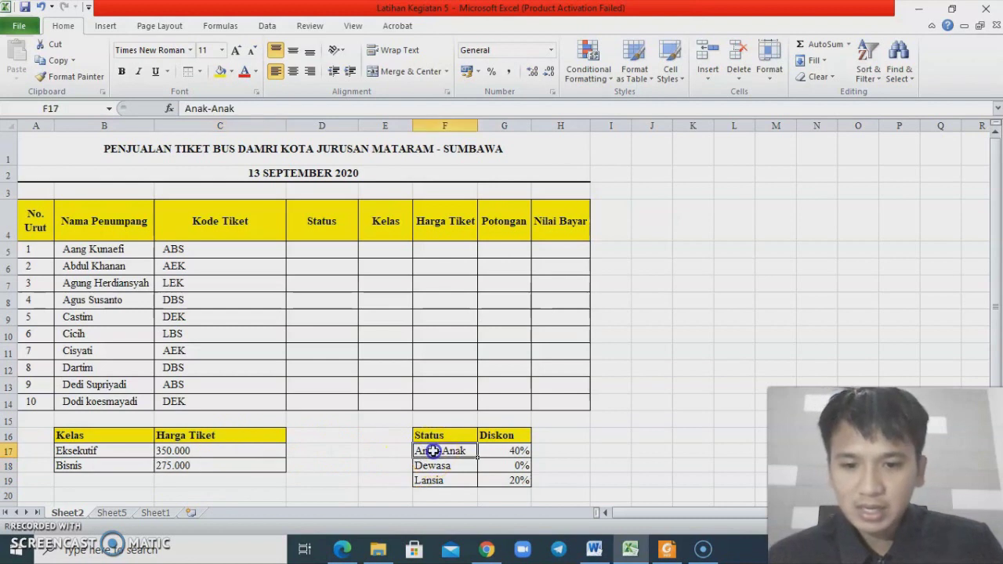
click(517, 453)
click(436, 466)
click(510, 466)
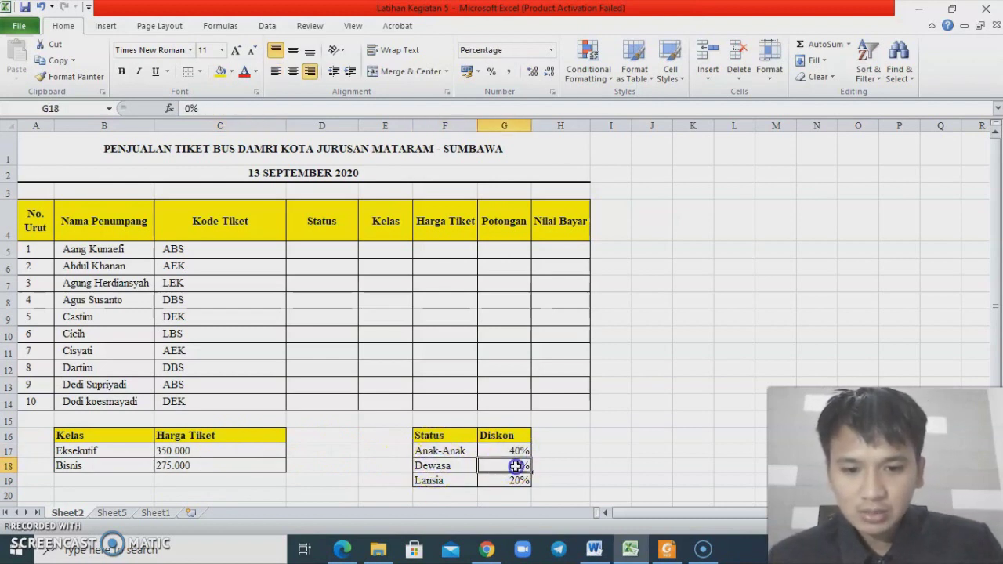
click(430, 479)
click(515, 483)
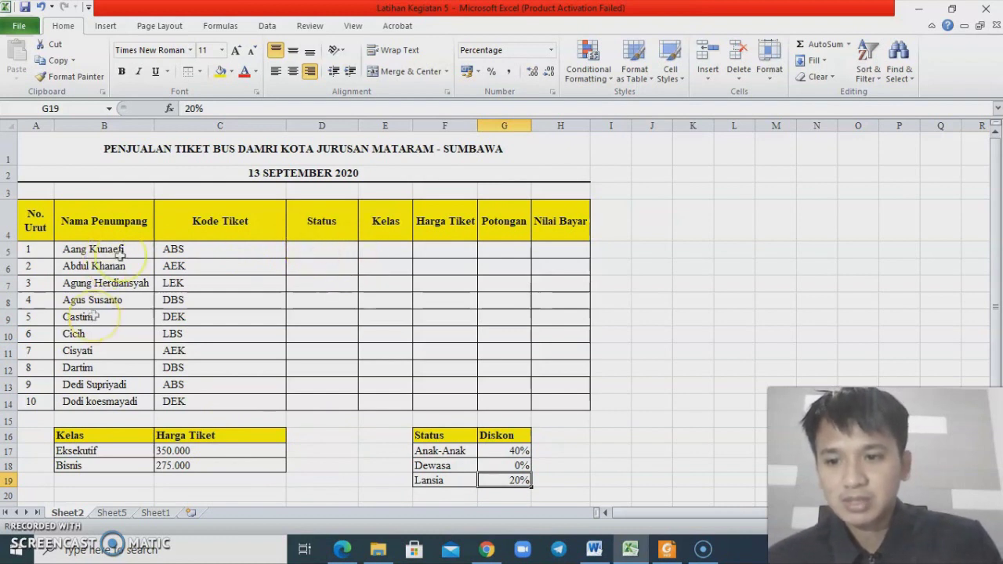
Examine the empty Status and Kelas columns and the Kode Tiket entries alongside the passenger names.
click(336, 252)
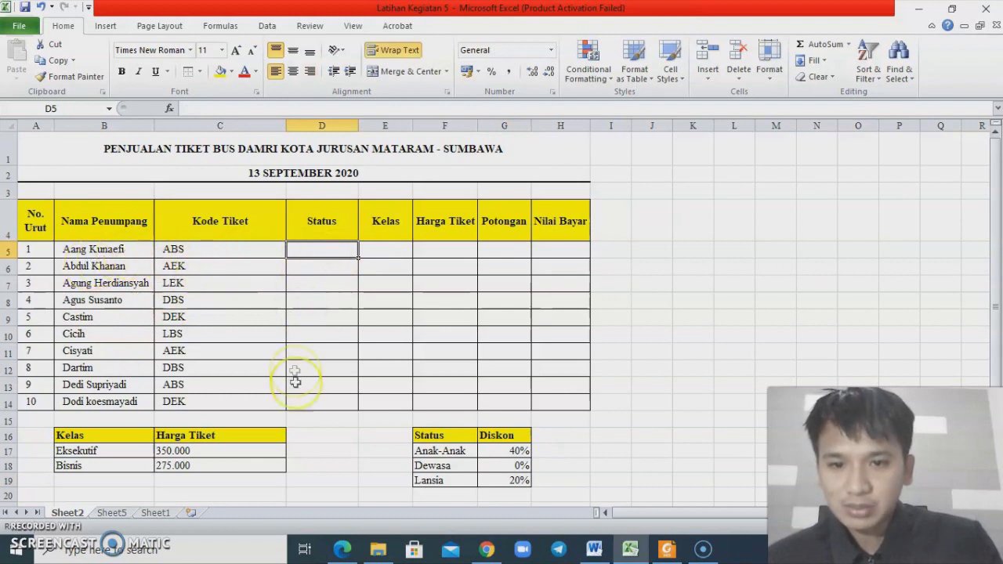
click(377, 256)
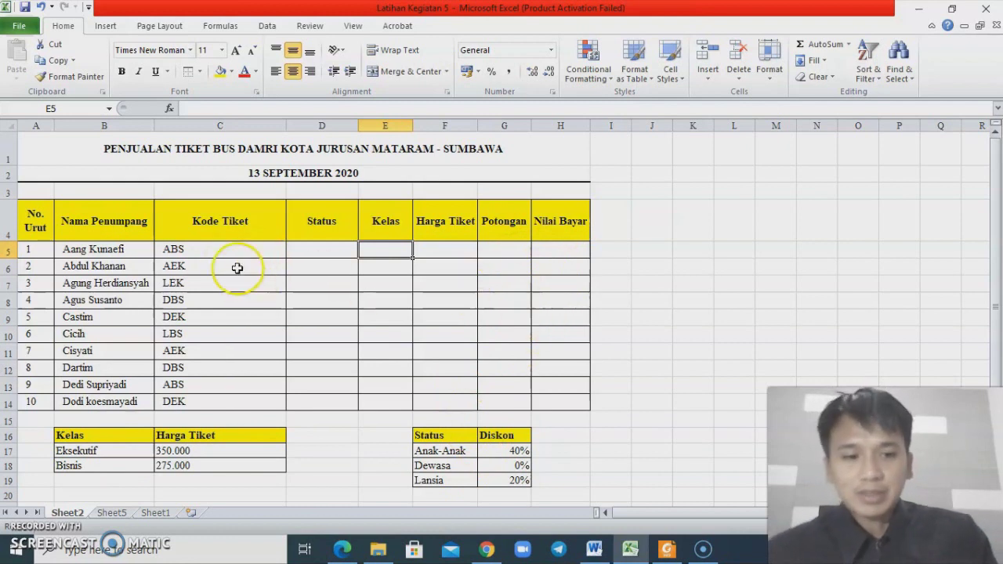
click(196, 251)
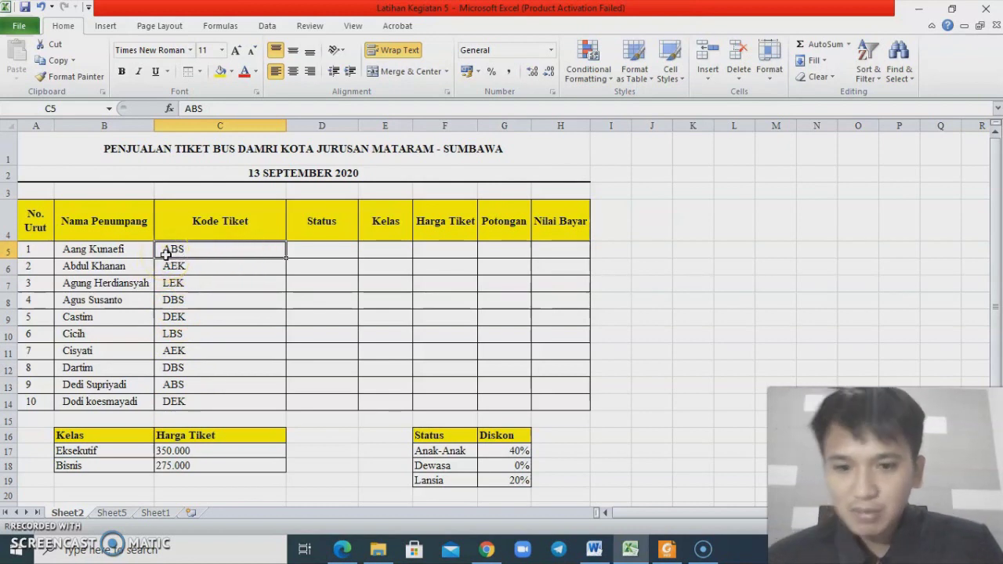
click(103, 252)
click(171, 253)
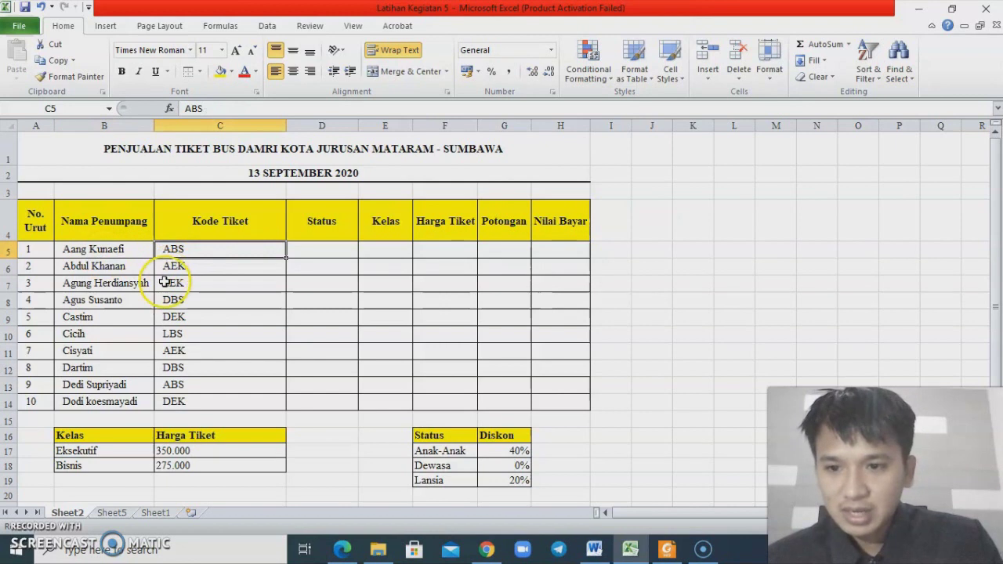
click(170, 287)
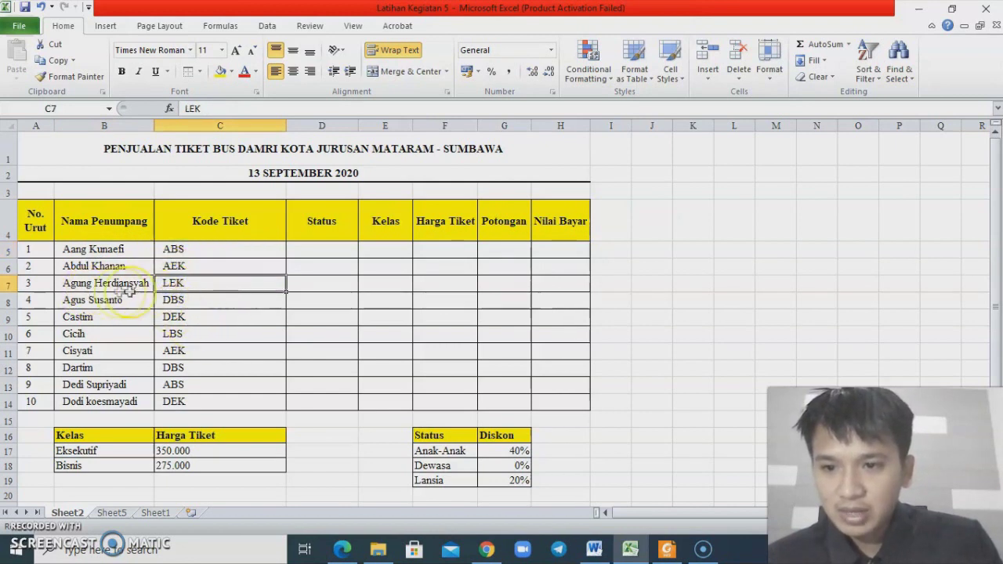
click(92, 305)
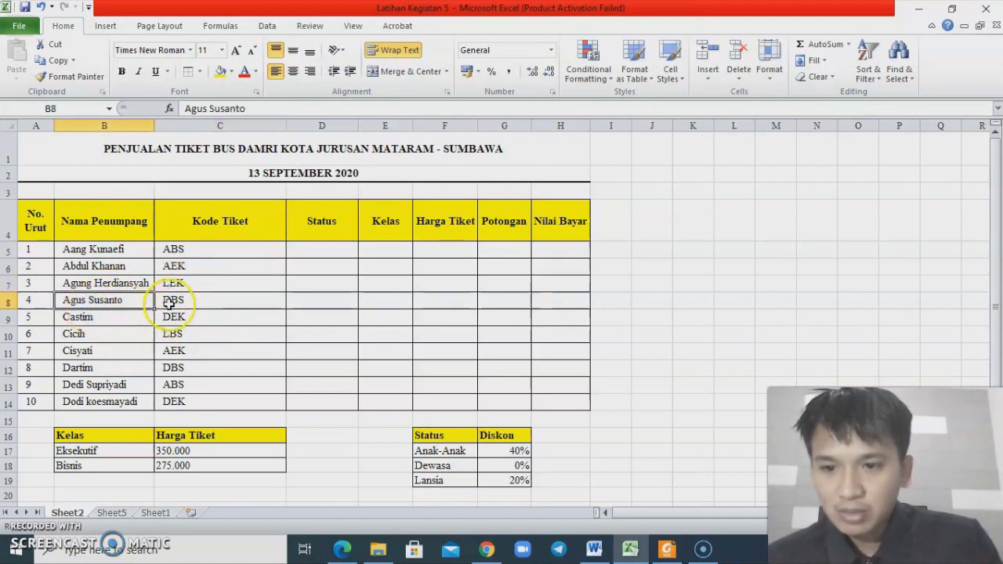
click(170, 303)
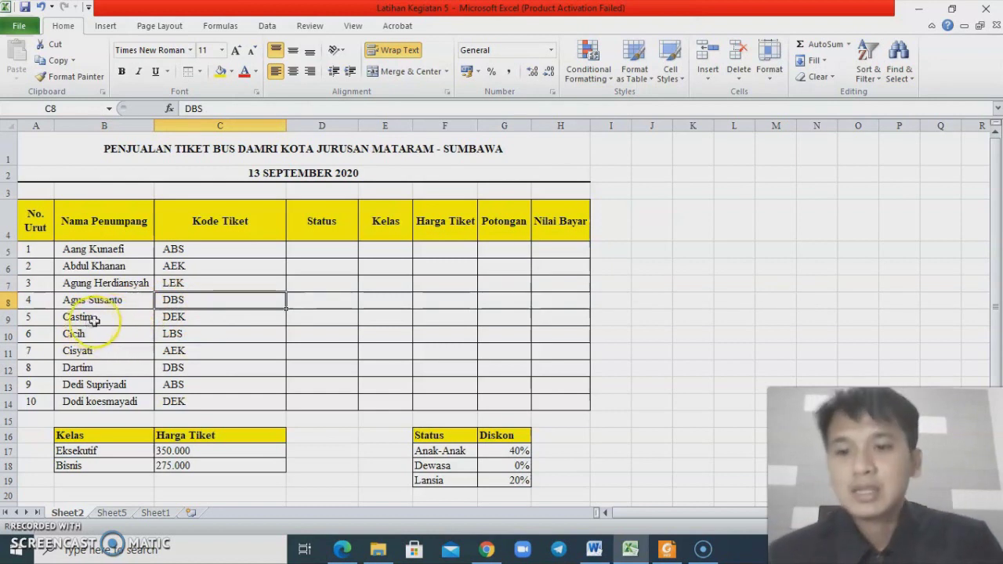
click(178, 251)
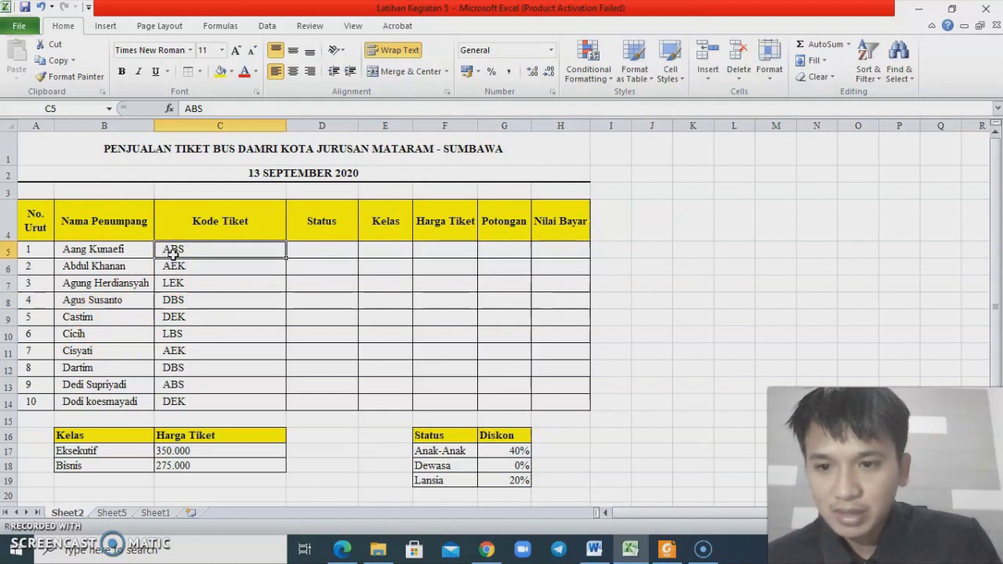
click(185, 270)
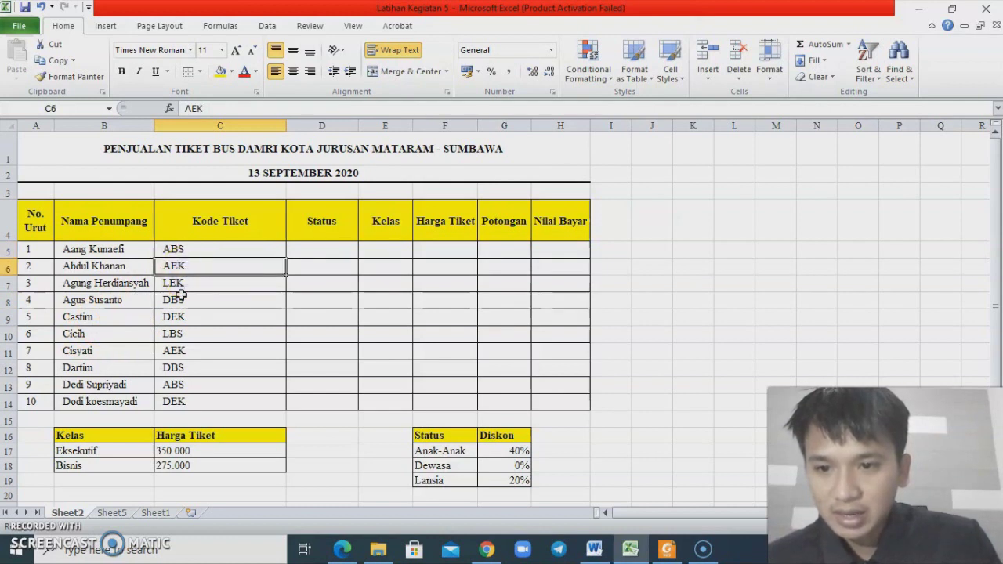
click(180, 299)
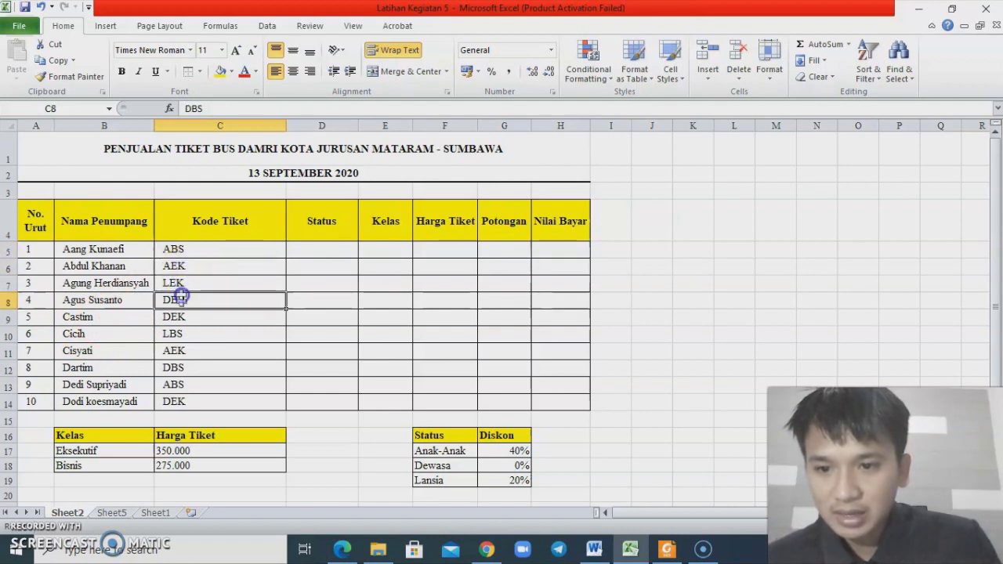
click(182, 251)
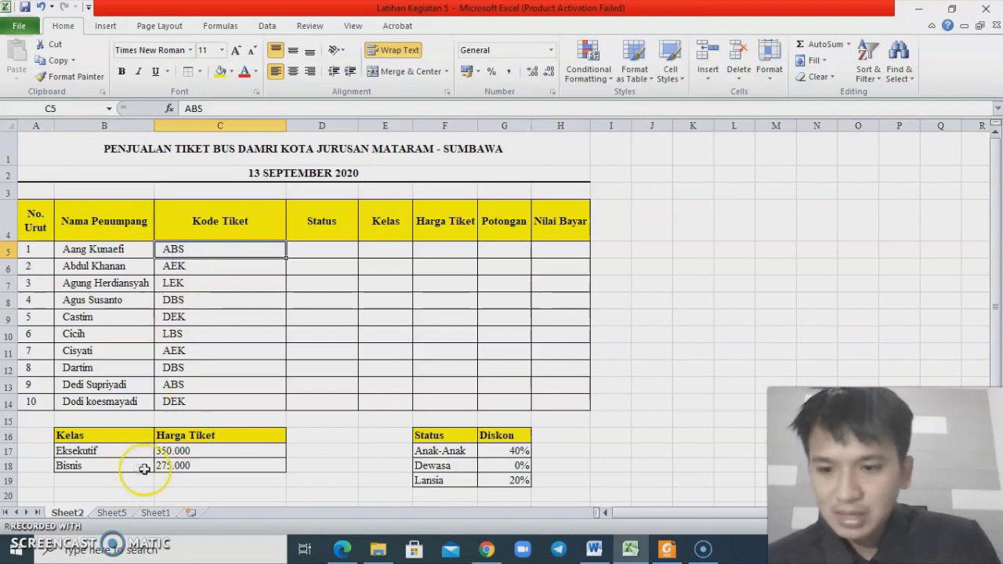
click(95, 250)
click(185, 252)
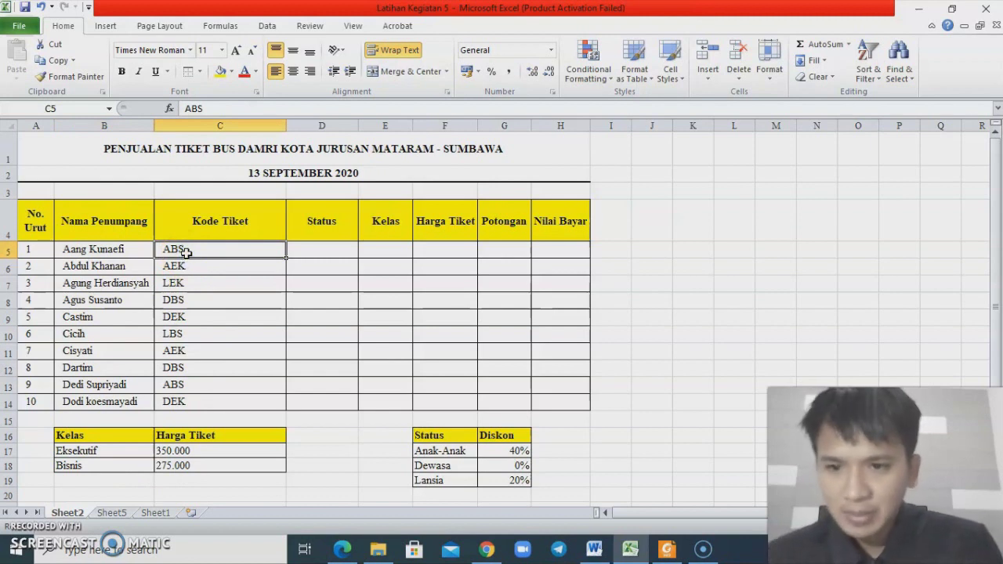
click(118, 266)
click(173, 270)
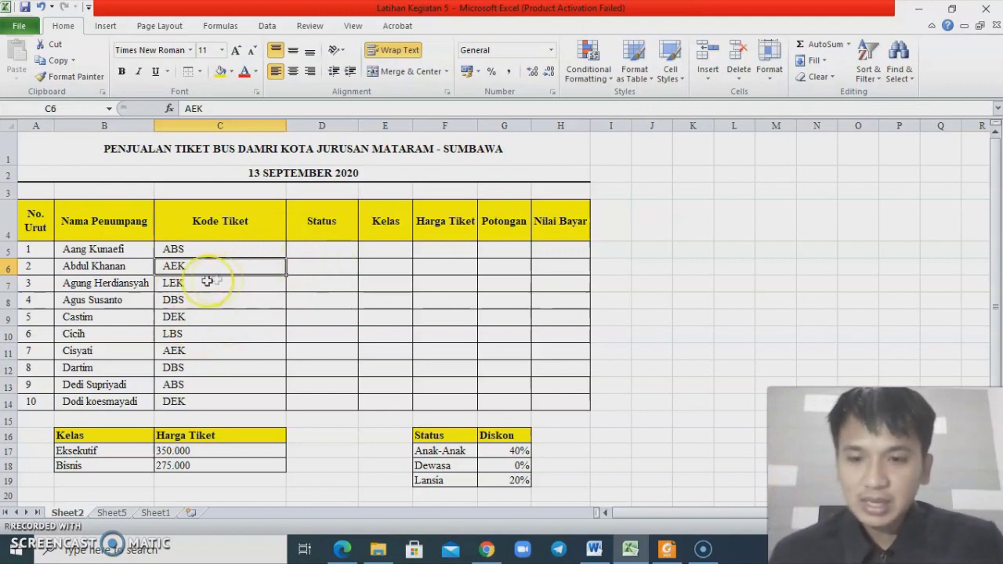
Start a formula with = in the first passenger's Status cell, D5.
click(321, 248)
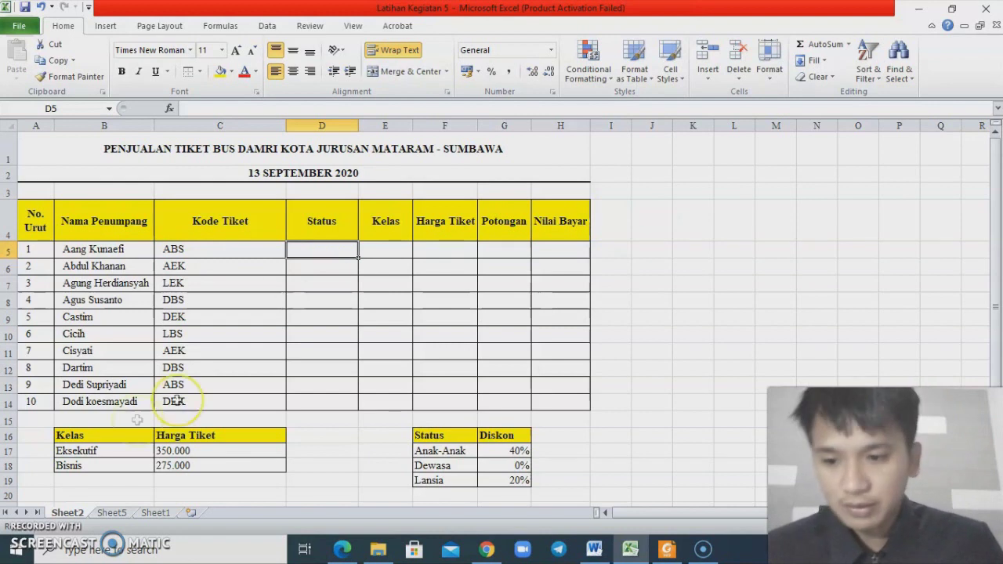
double_click(314, 252)
text(=)
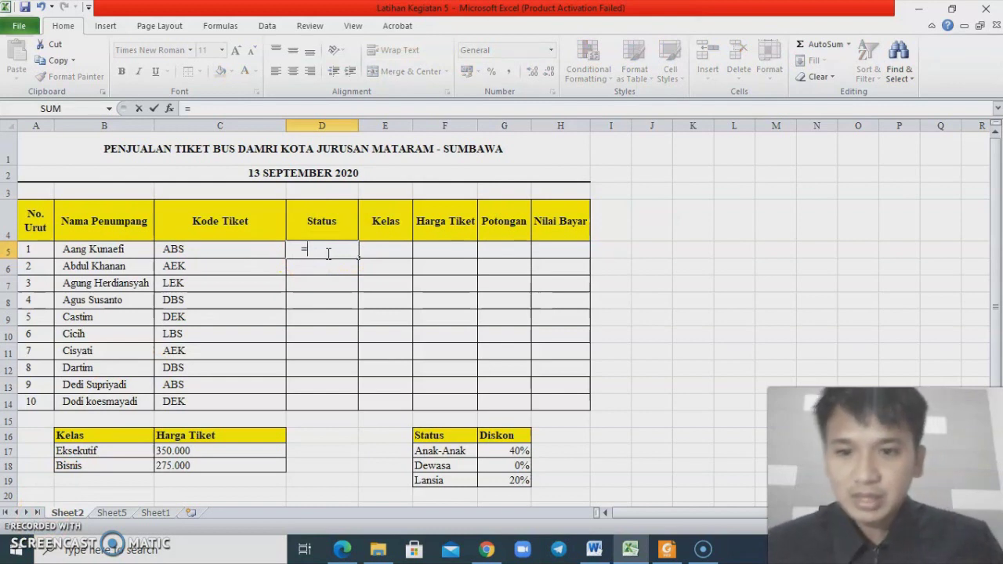
click(197, 248)
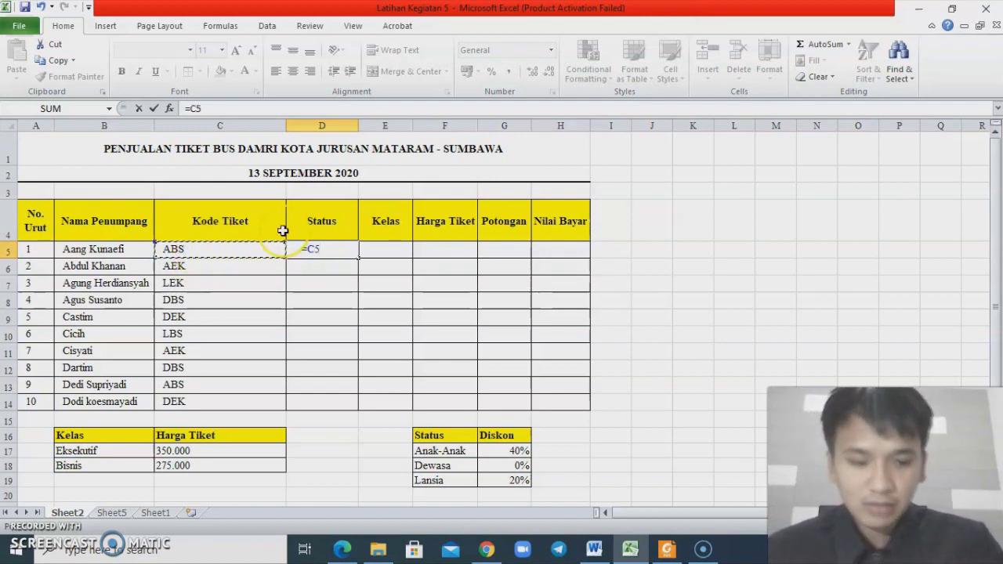
key(BackSpace)
key(BackSpace)
text(IF)
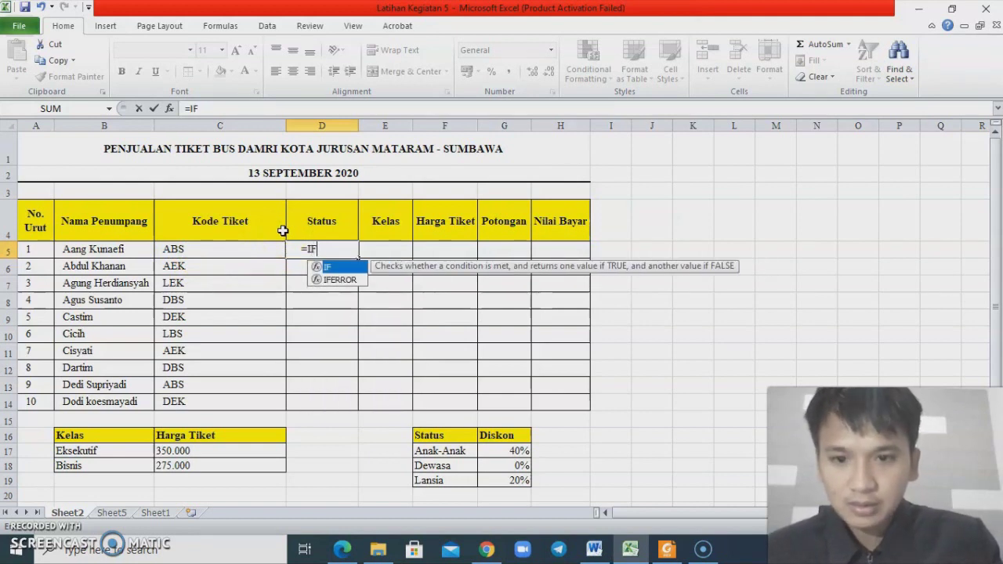
text(()
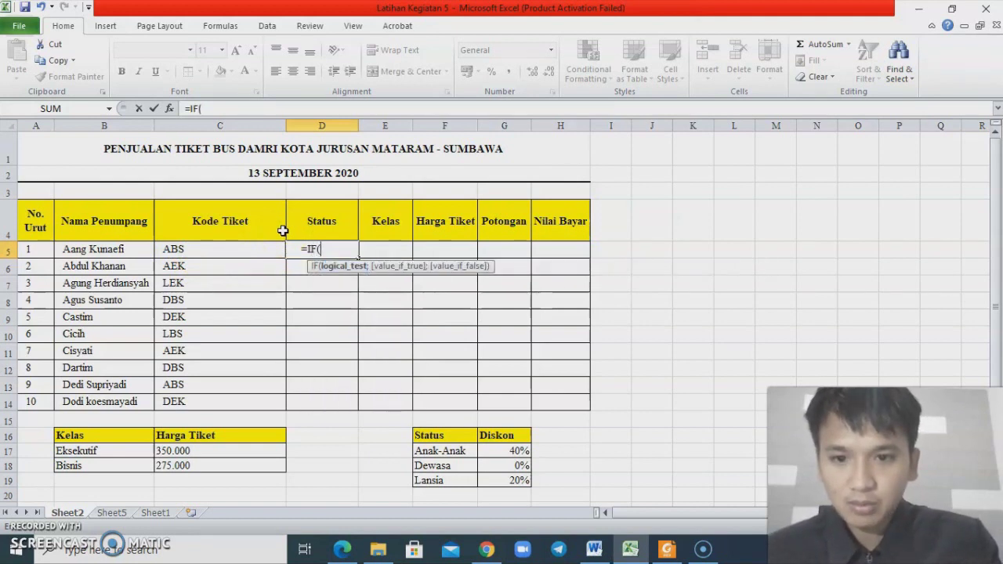
click(181, 249)
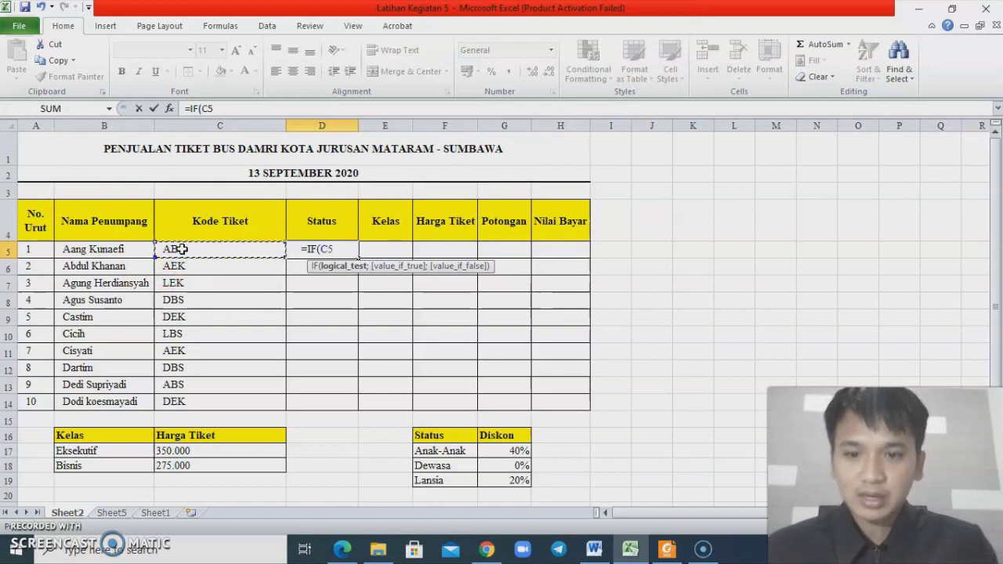
text(le)
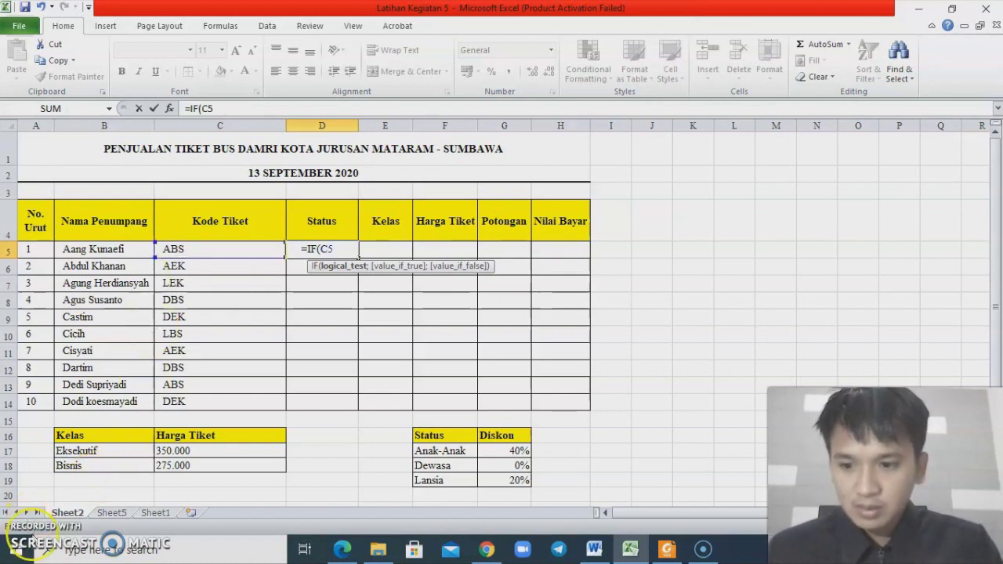
key(BackSpace)
key(BackSpace)
key(BackSpace)
key(BackSpace)
key(BackSpace)
Continue the Status formula in D5 as =IF(LEFT(C5; using the first passenger's ticket code as the LEFT text.
click(322, 251)
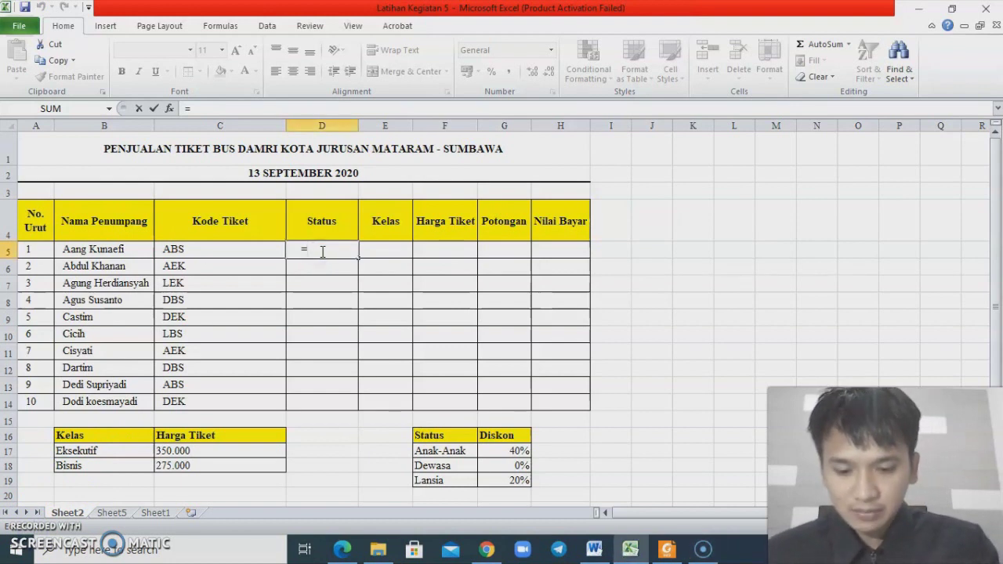
text(IF)
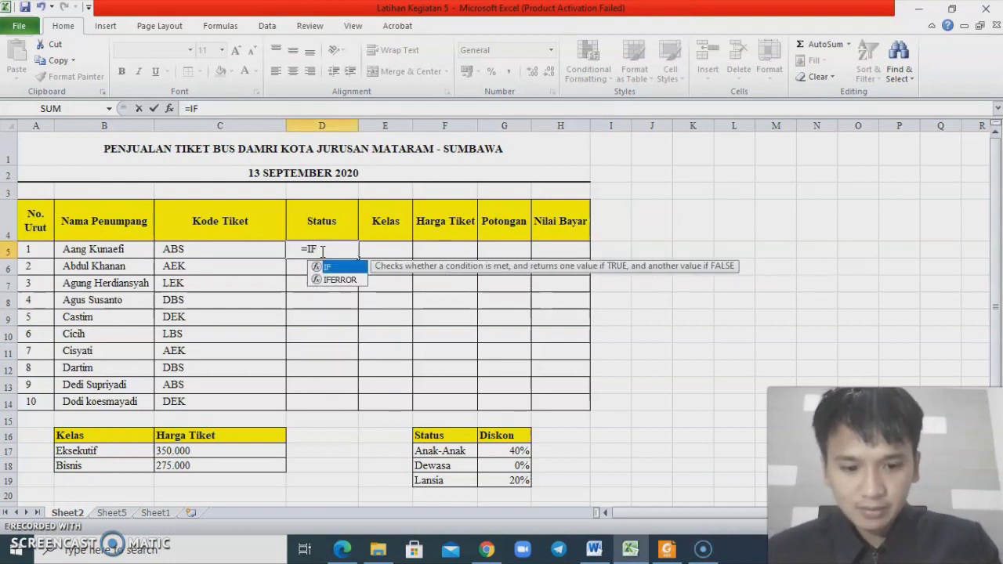
text(()
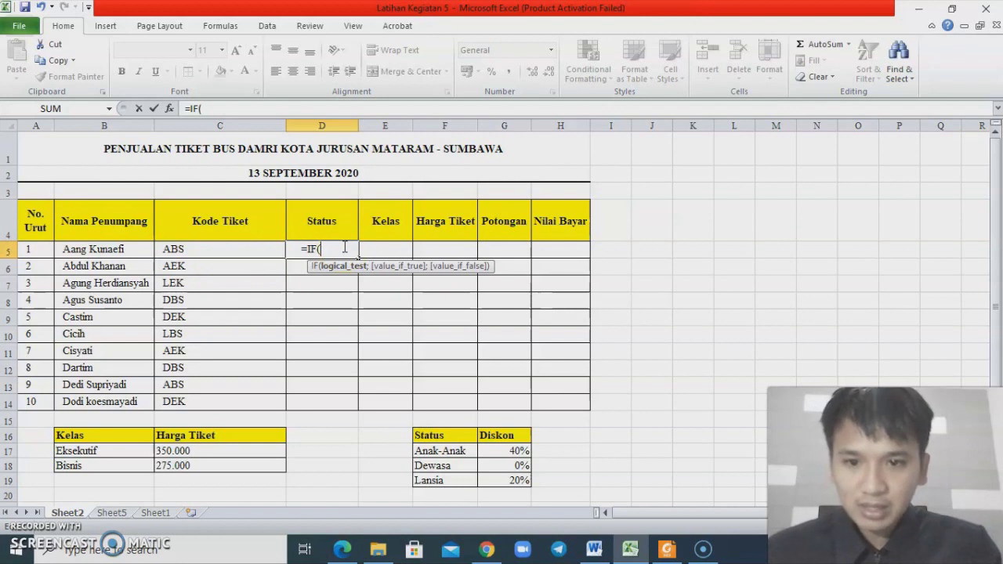
text(Left)
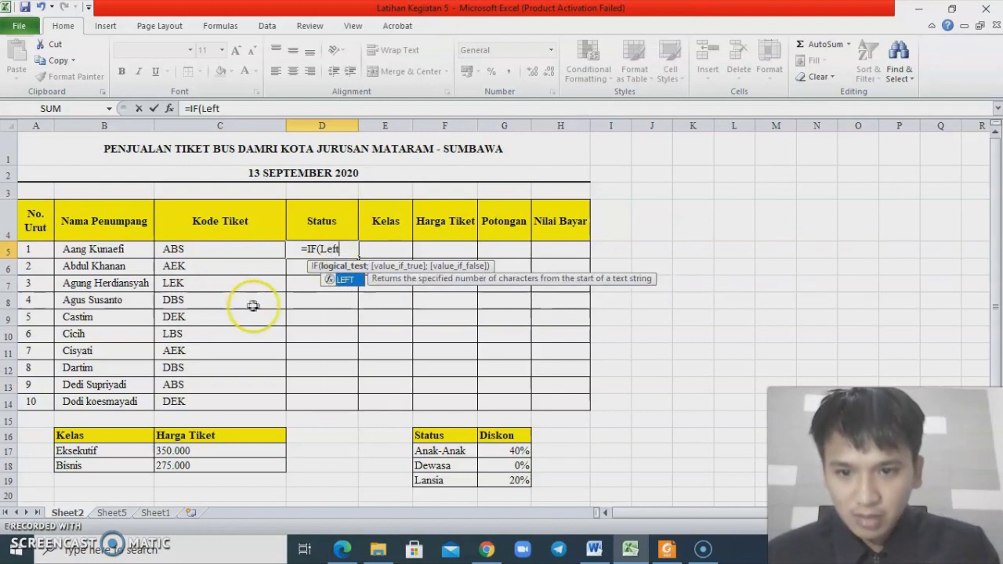
click(335, 282)
double_click(334, 283)
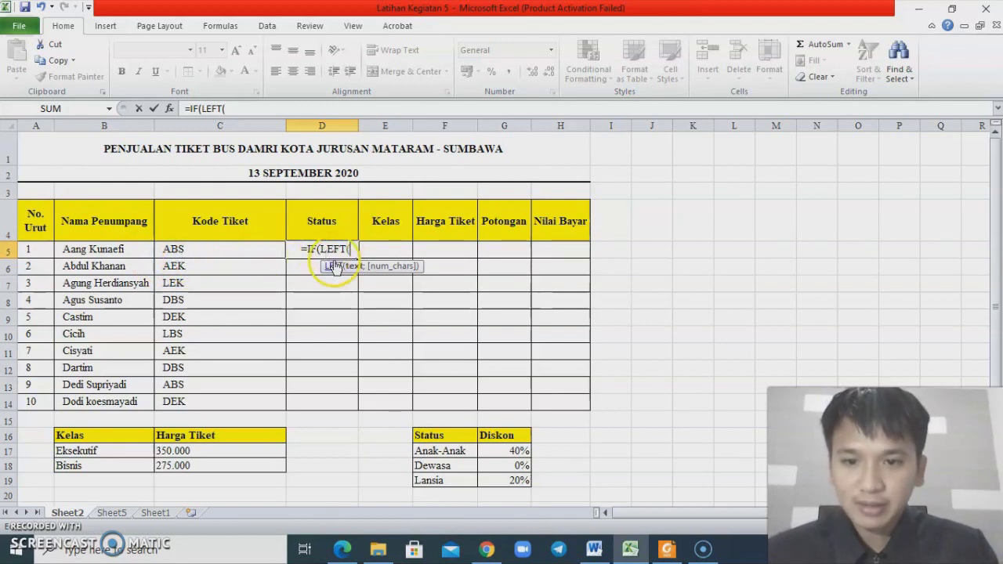
click(185, 250)
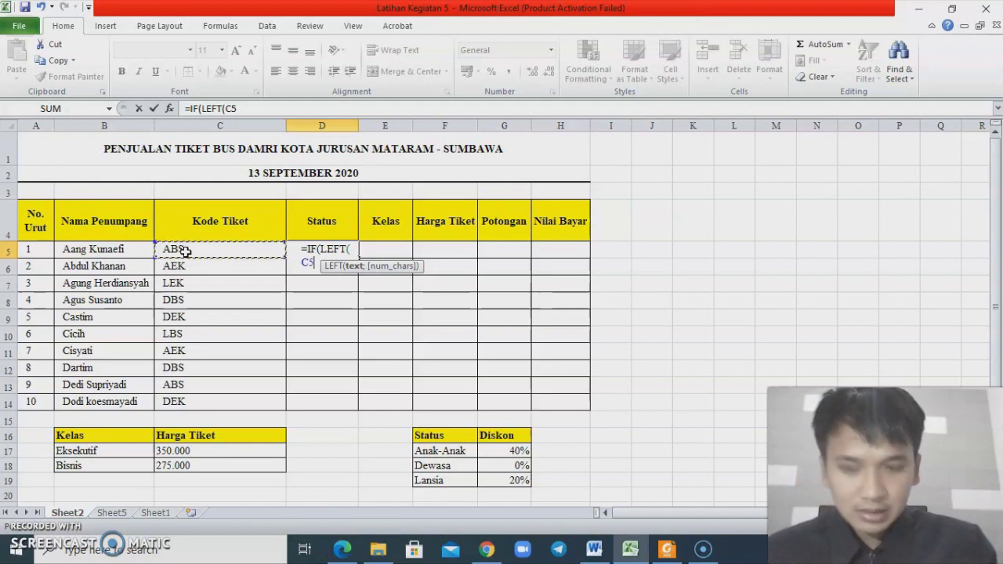
text(;)
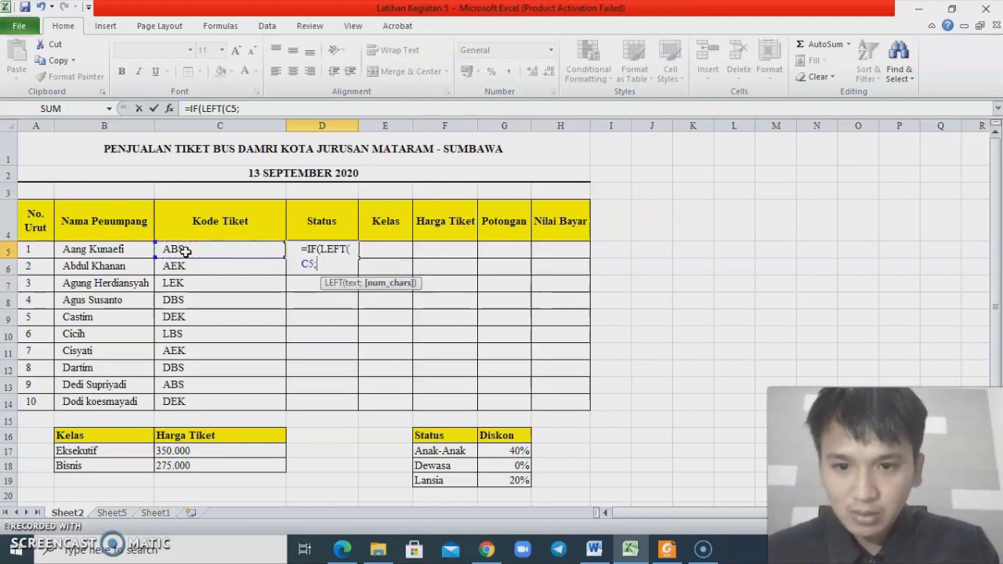
text(1)
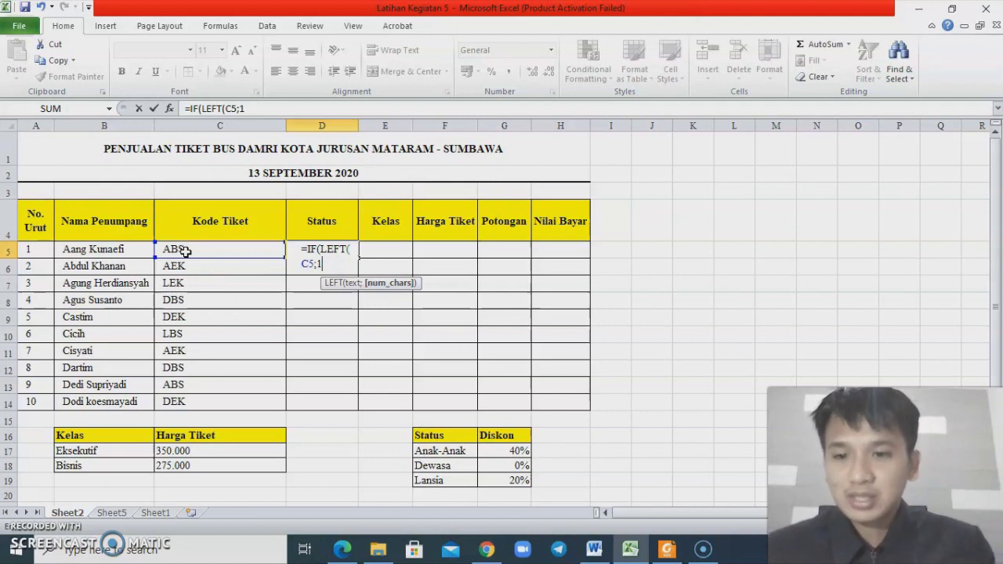
click(221, 244)
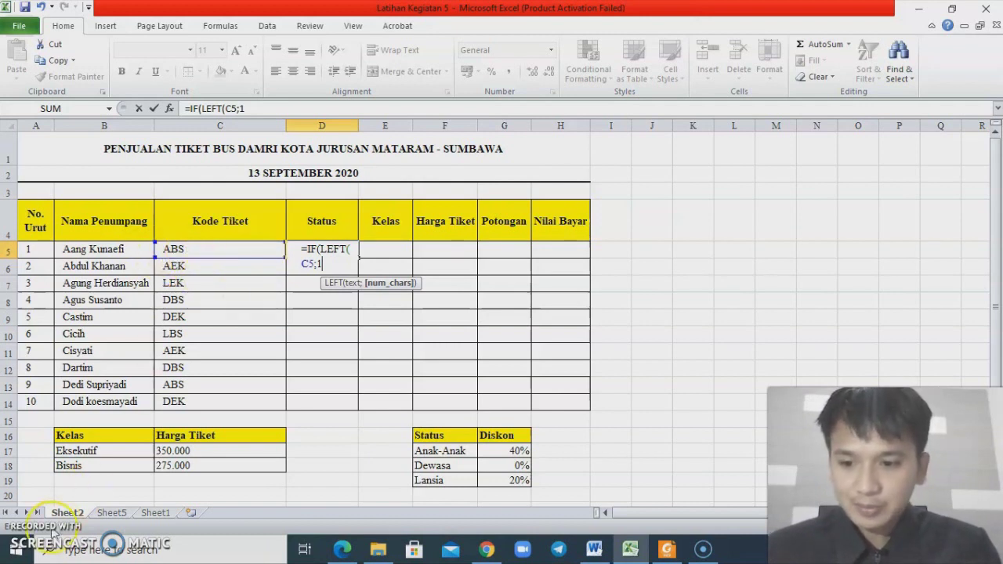
click(321, 265)
key(BackSpace)
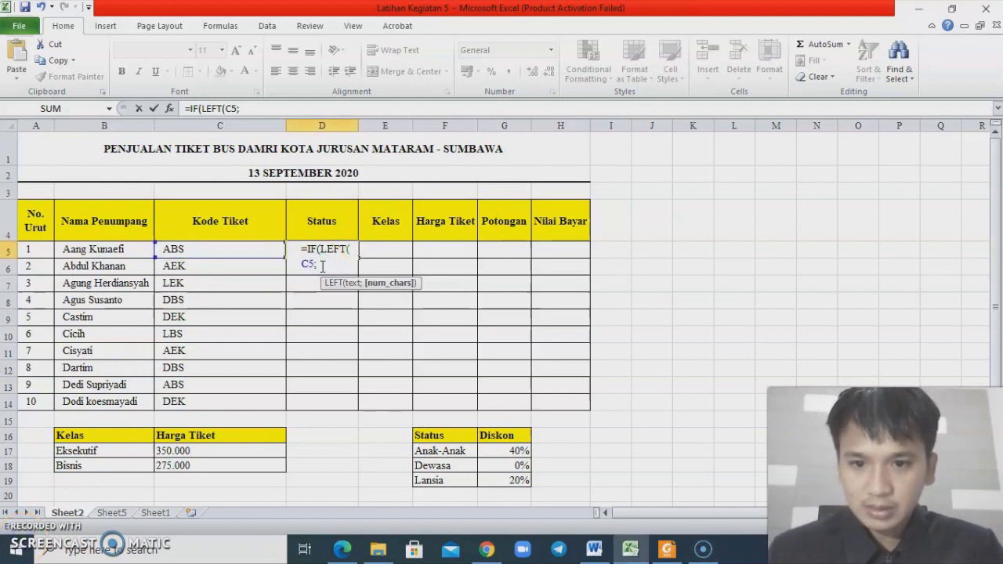
Complete the first logical test in the D5 formula by continuing it with 1)="A"; to check the ticket code's first letter.
text(1)
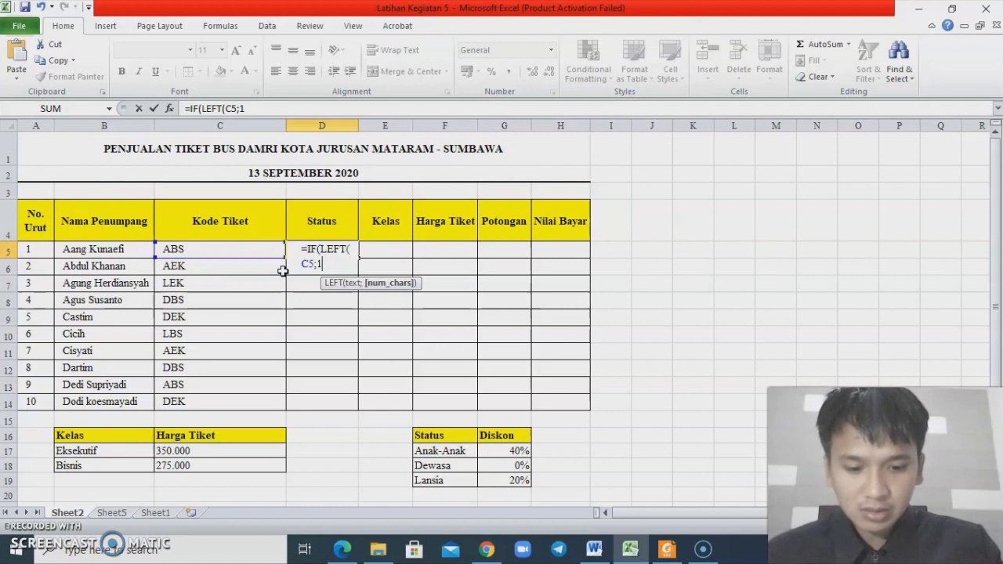
text())
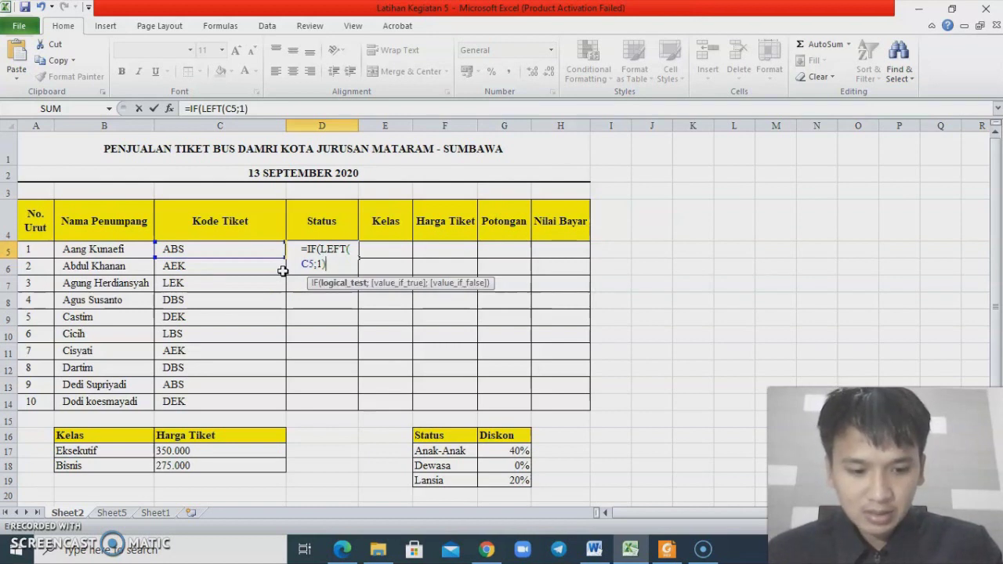
text(=")
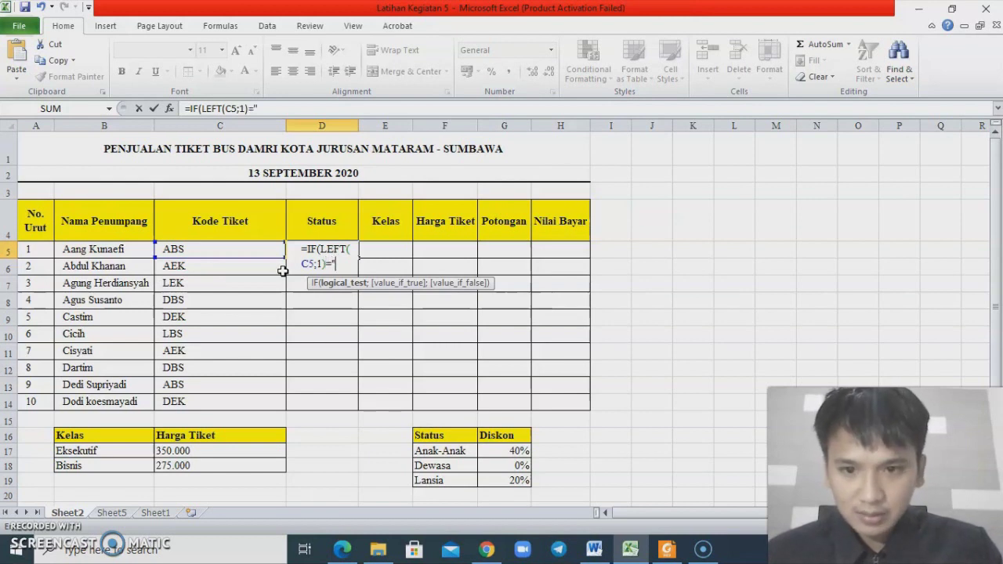
text(A)
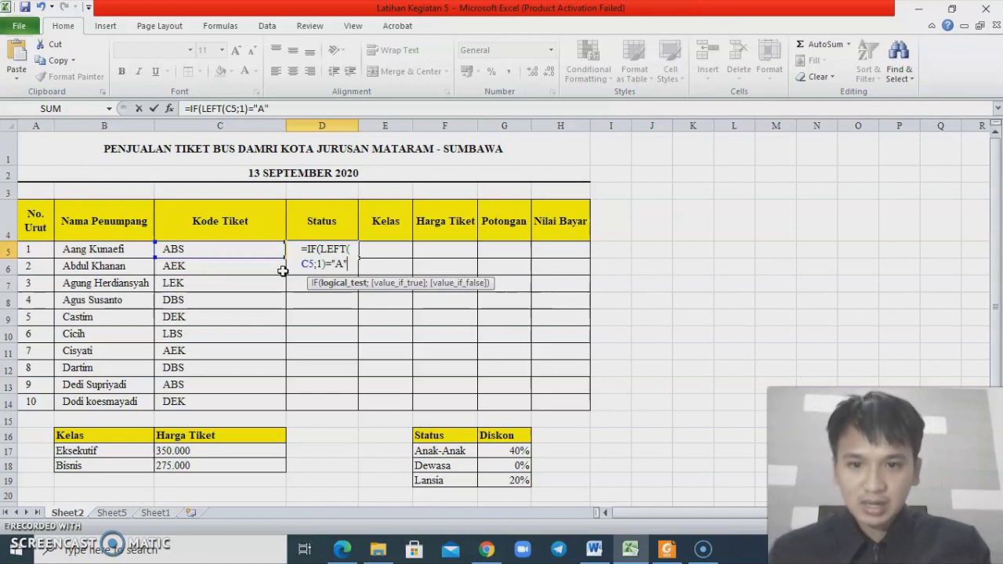
text(";)
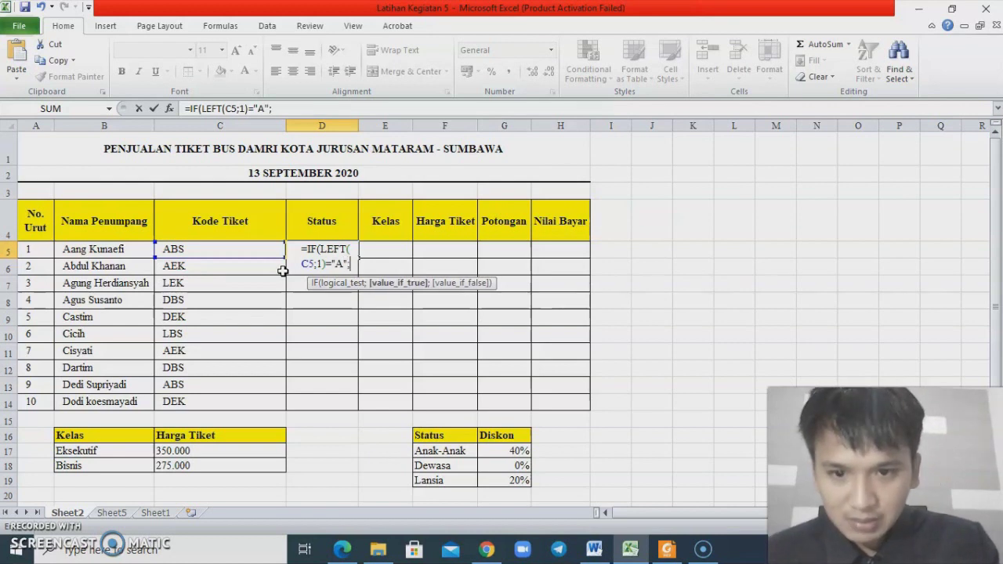
Give the D5 formula's first IF "Anak-Anak"; as its value if true.
text(")
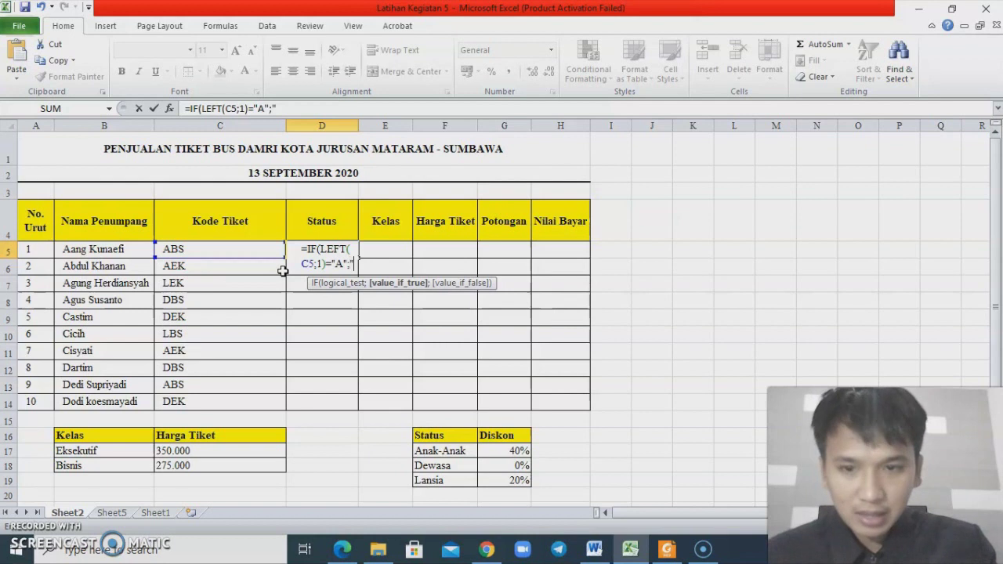
text(Anak)
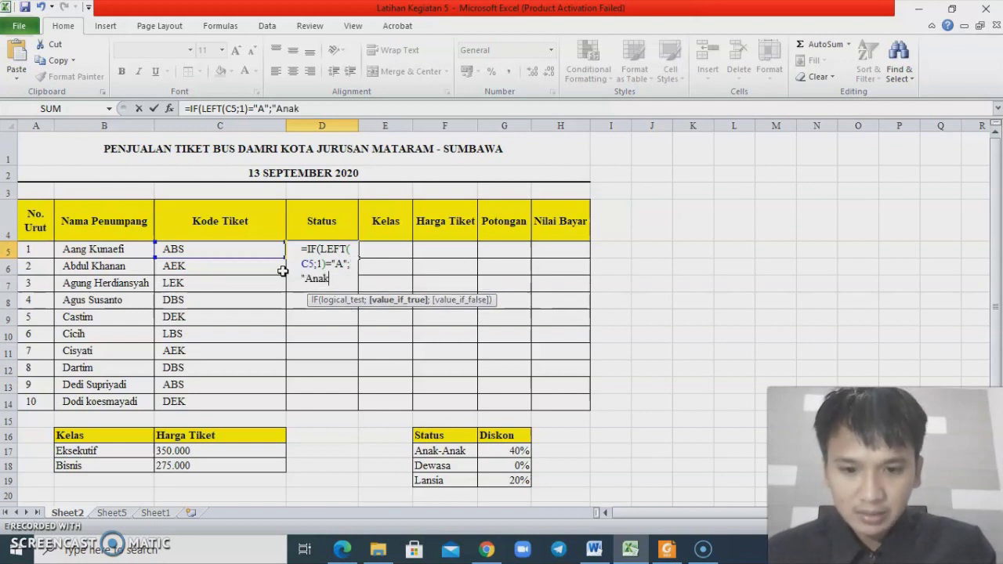
text(-Anak)
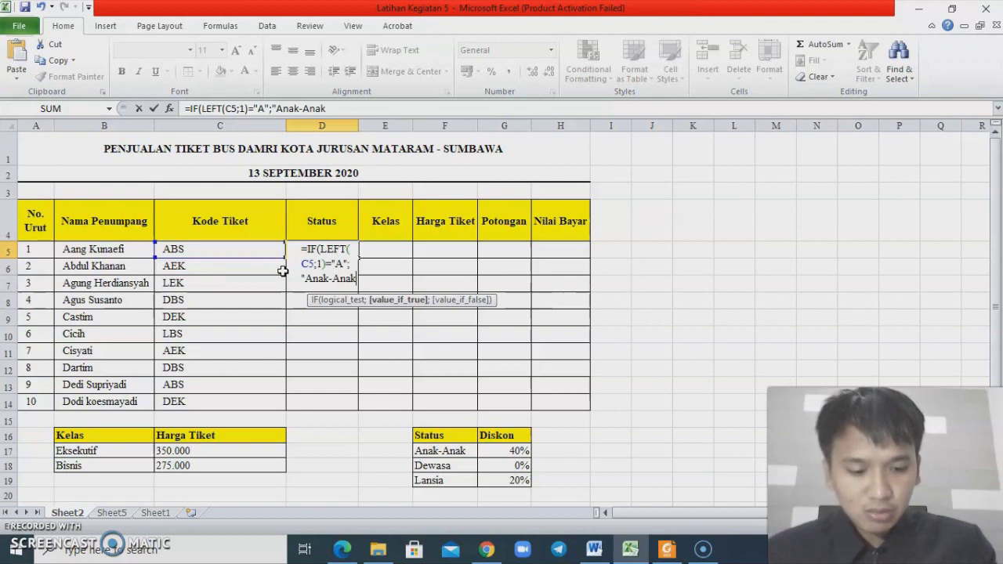
text(")
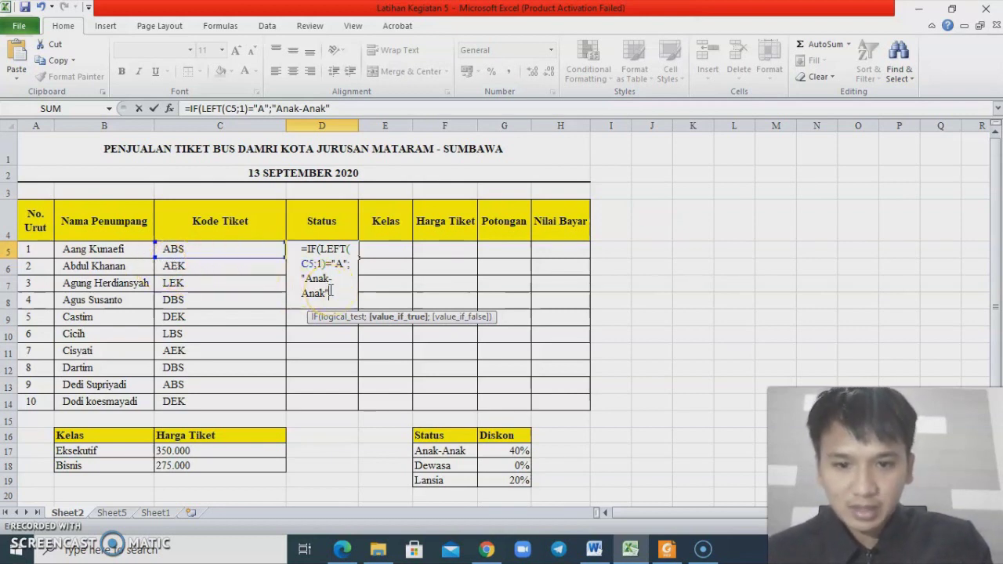
text(;)
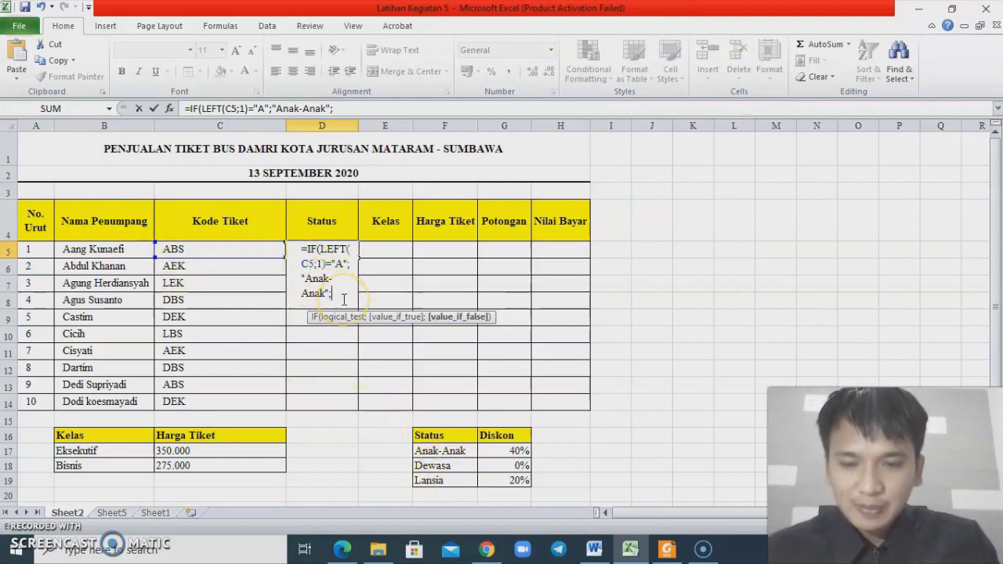
Nest a second test in the D5 formula as IF(LEFT(C5;1)=, referencing the first passenger's ticket code.
text(IF)
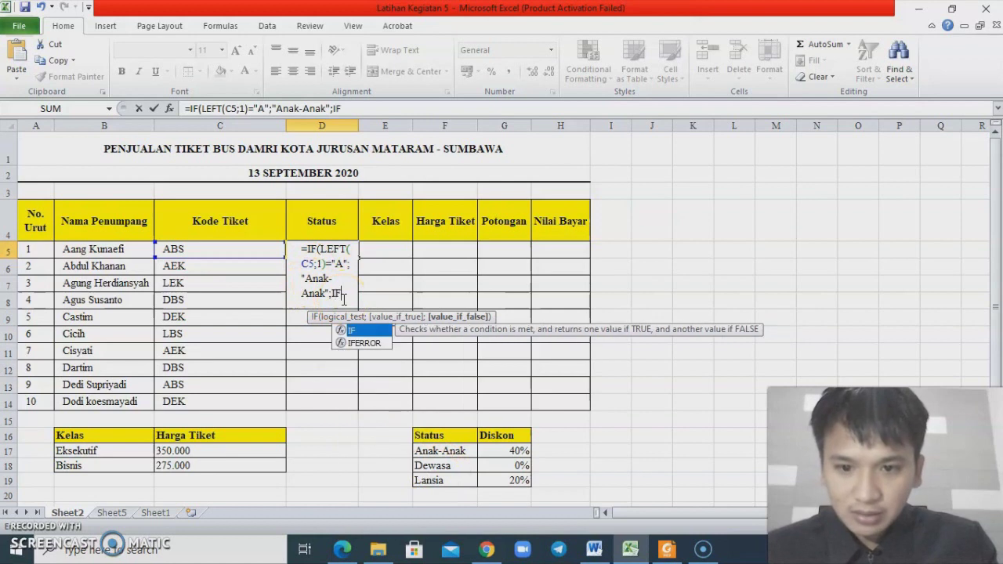
text(()
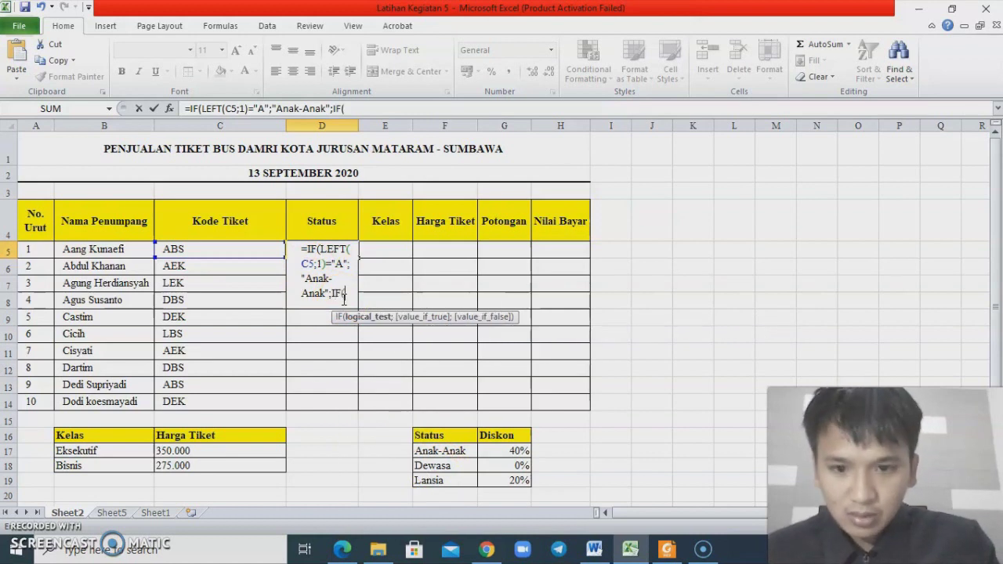
text(LEF)
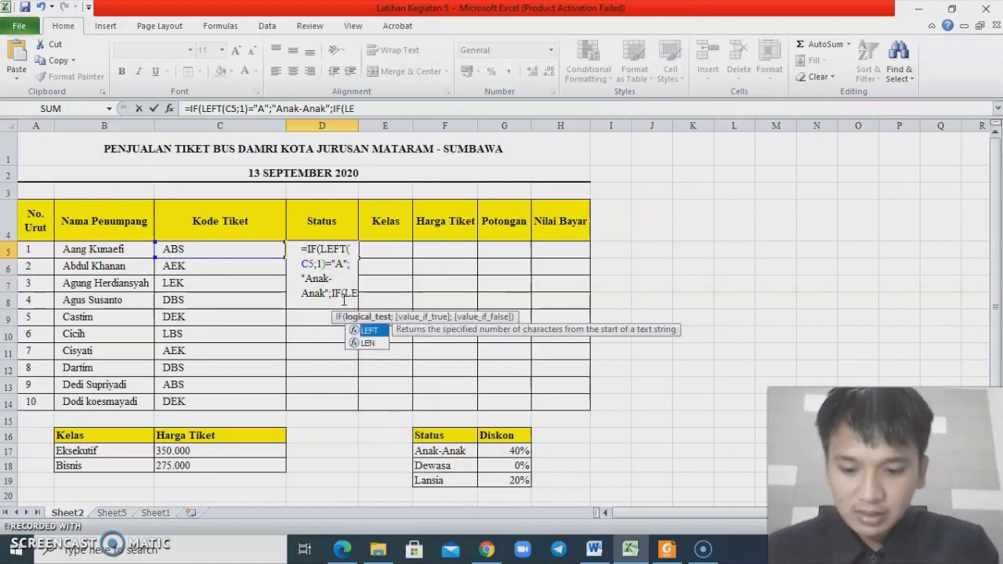
text(T()
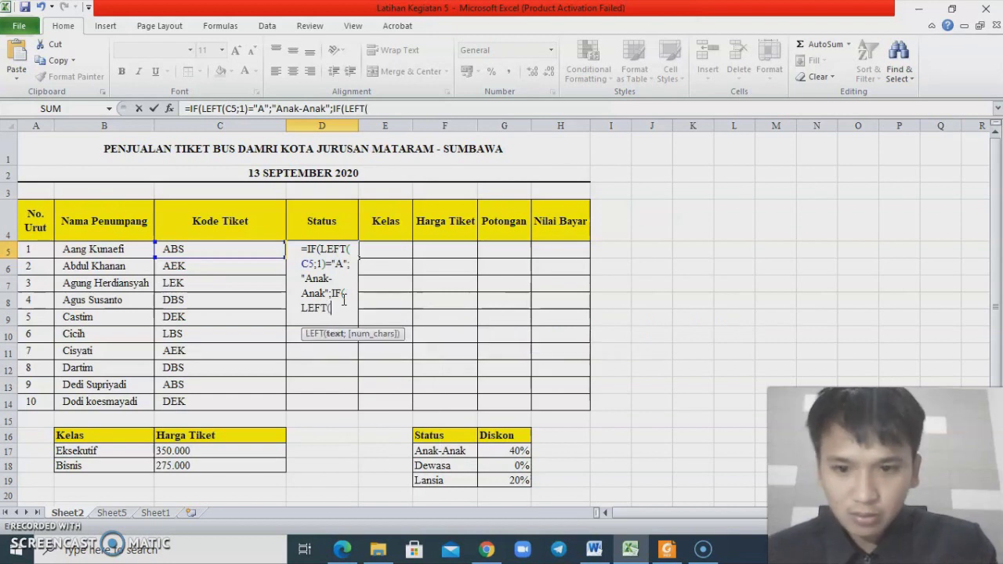
click(227, 249)
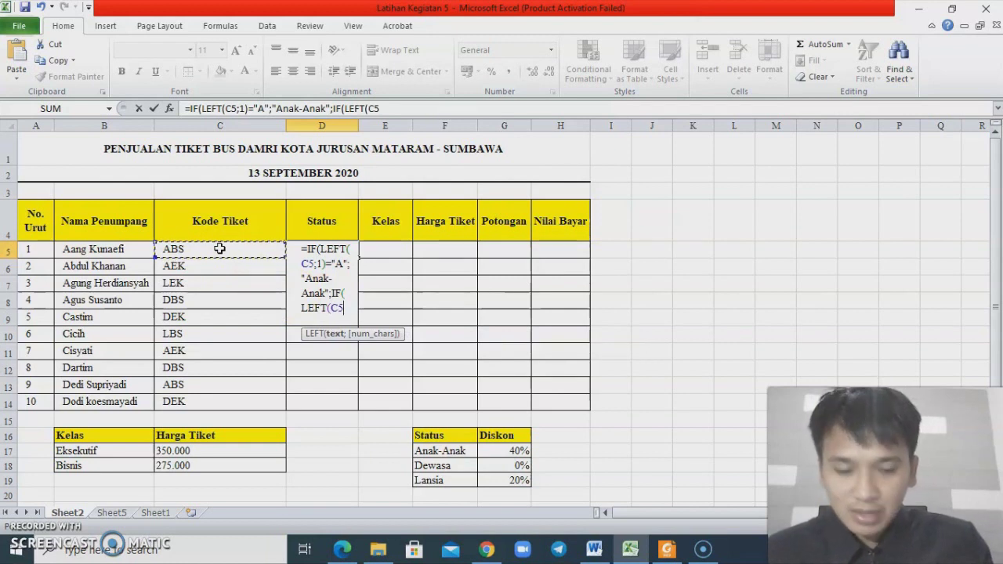
text(;)
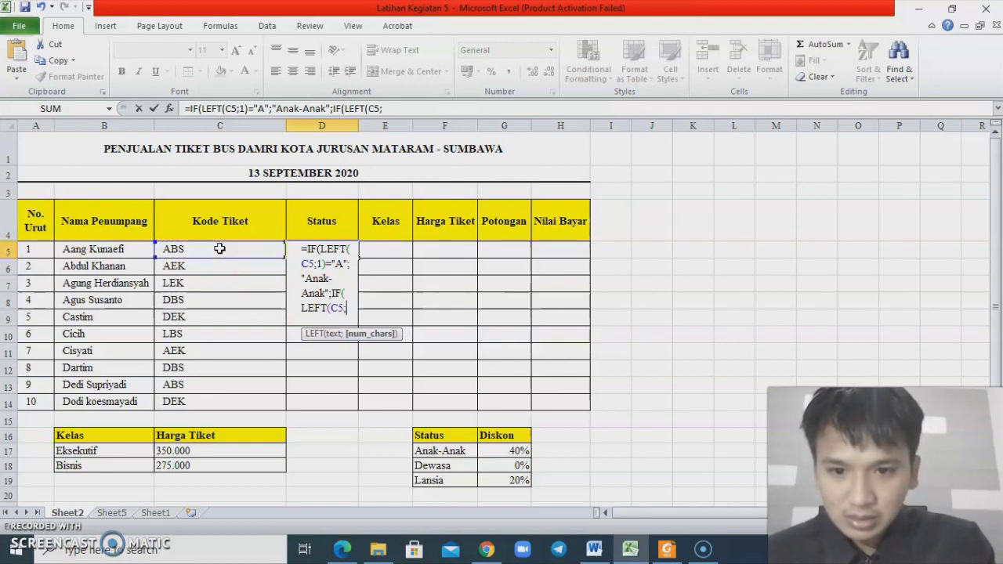
text(1)
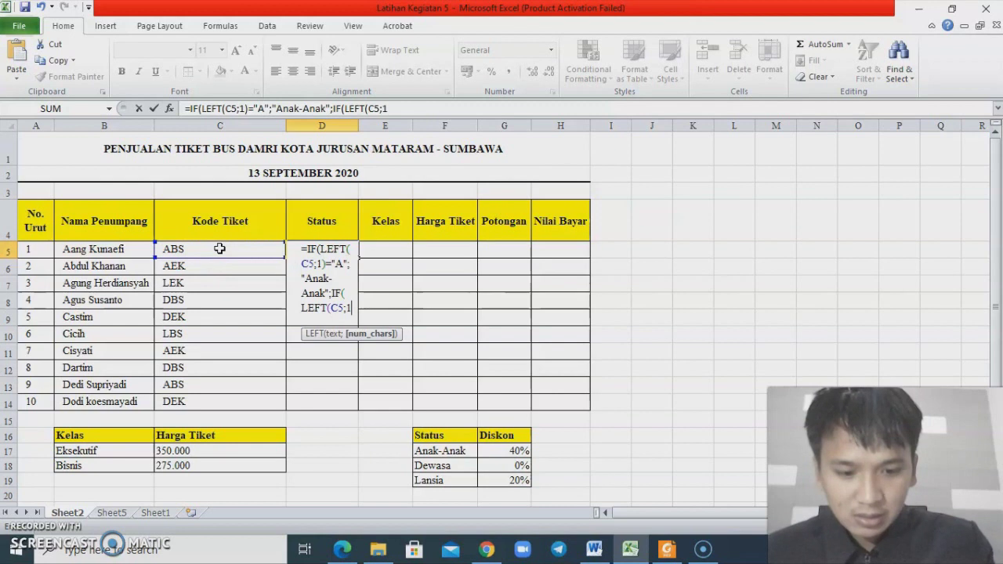
text())
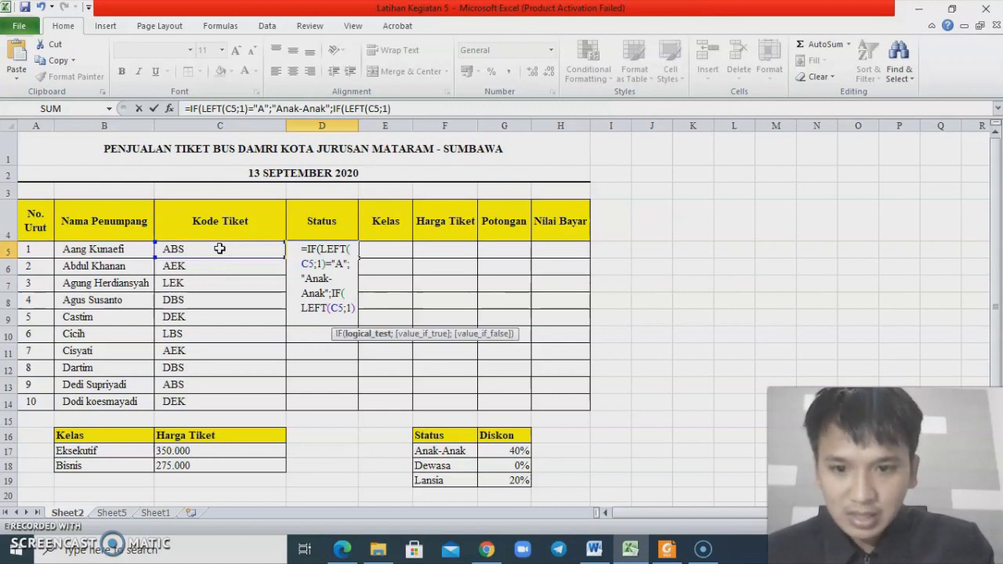
text(=)
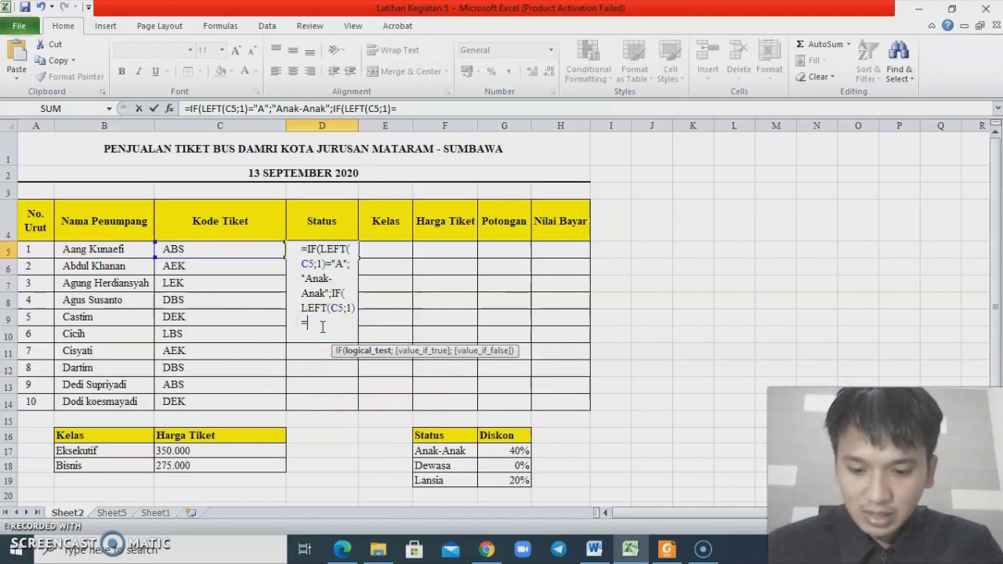
text(D)
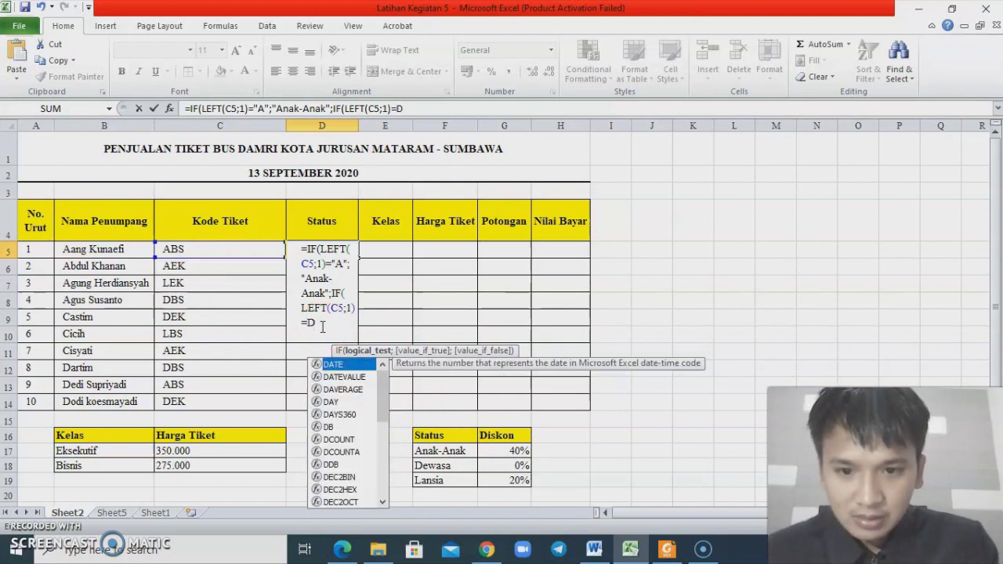
text(;)
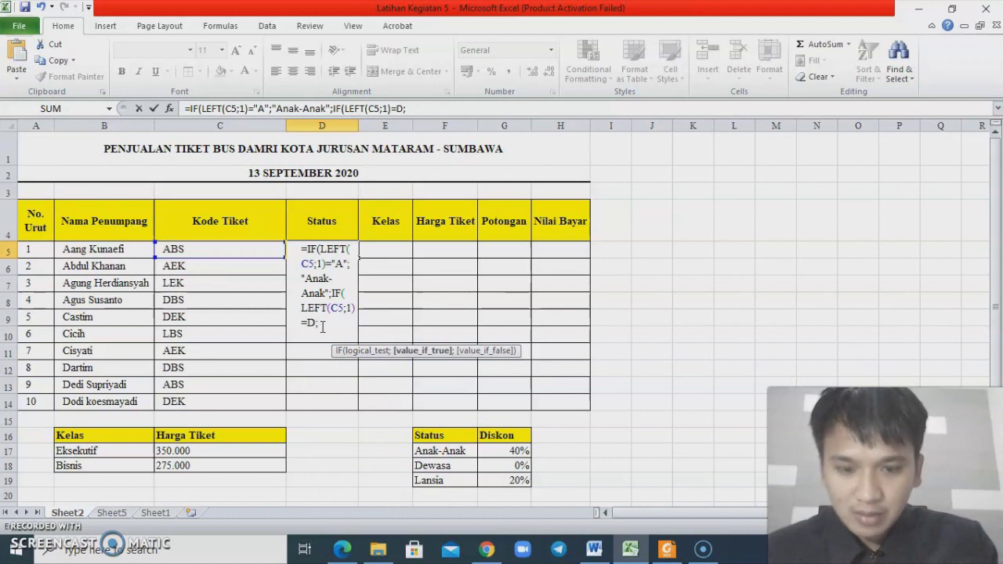
key(BackSpace)
key(BackSpace)
key(BackSpace)
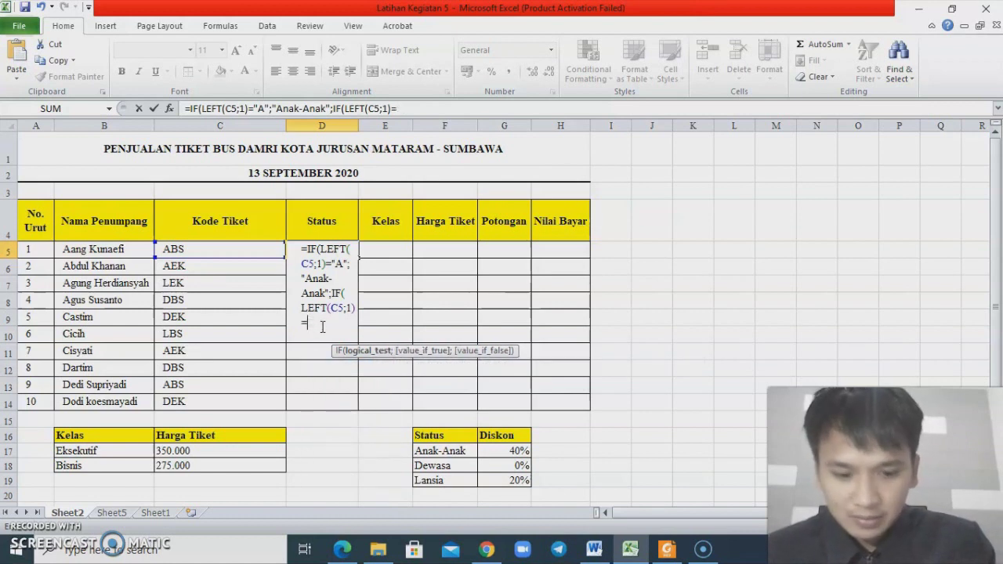
Continue the nested IF in D5 with "D";"Dewasa";"Lansia" as its comparison letter, true value and false value.
text("D)
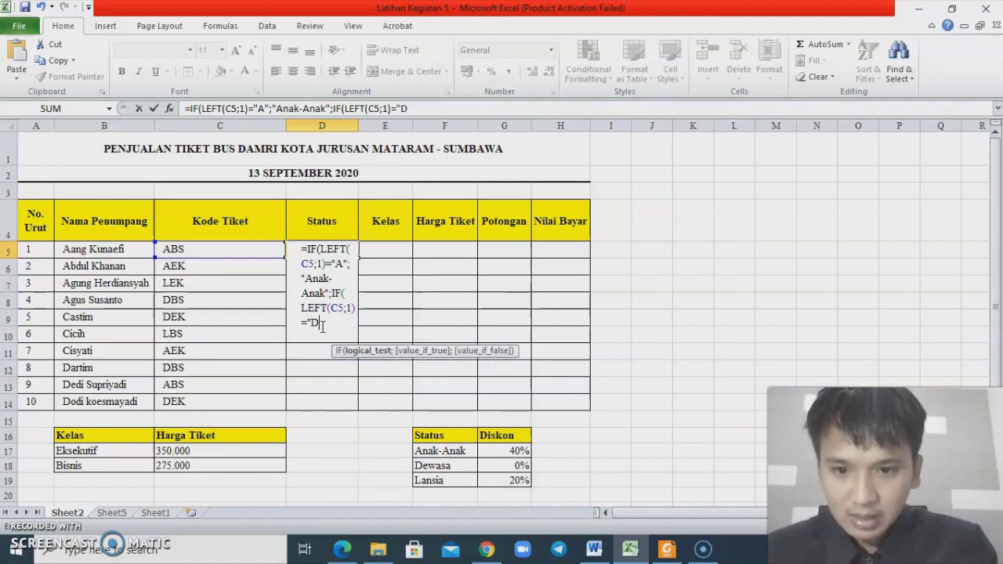
text(";)
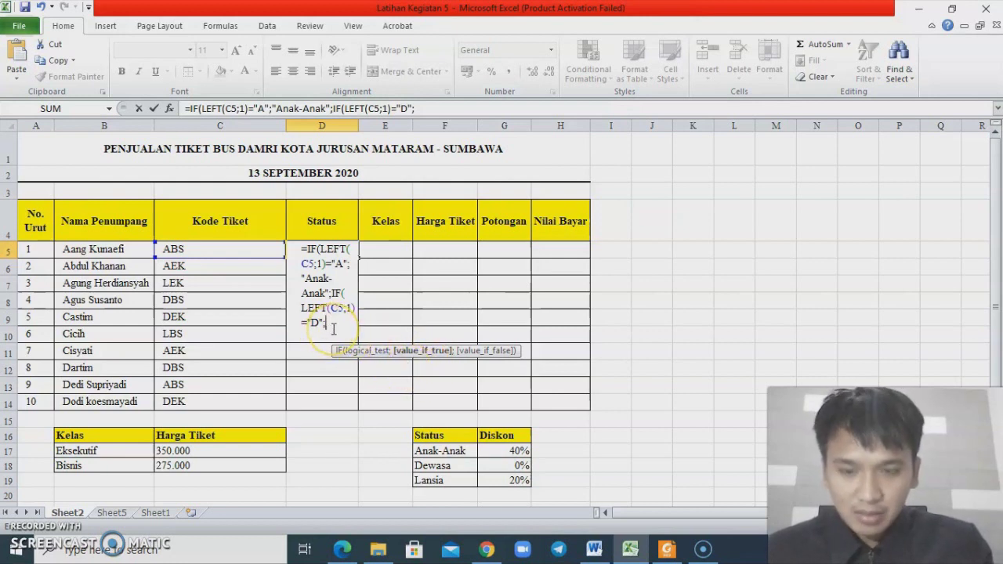
text(")
text(D)
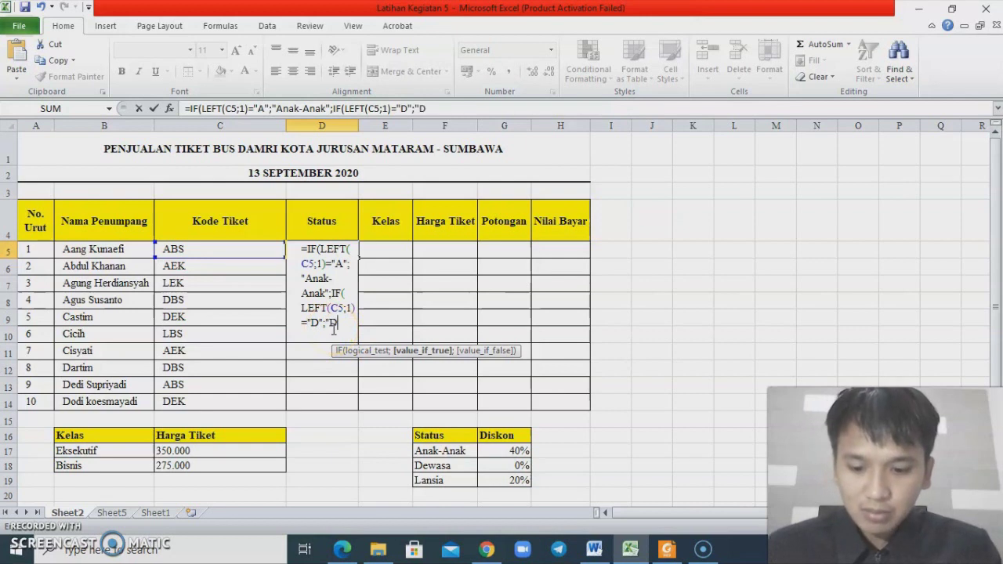
text(ewasa")
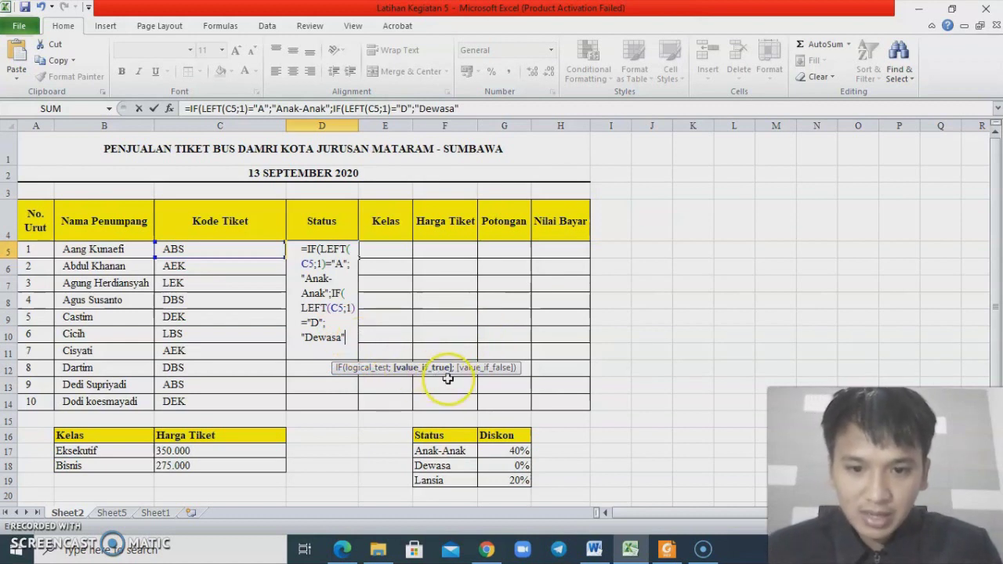
text(;)
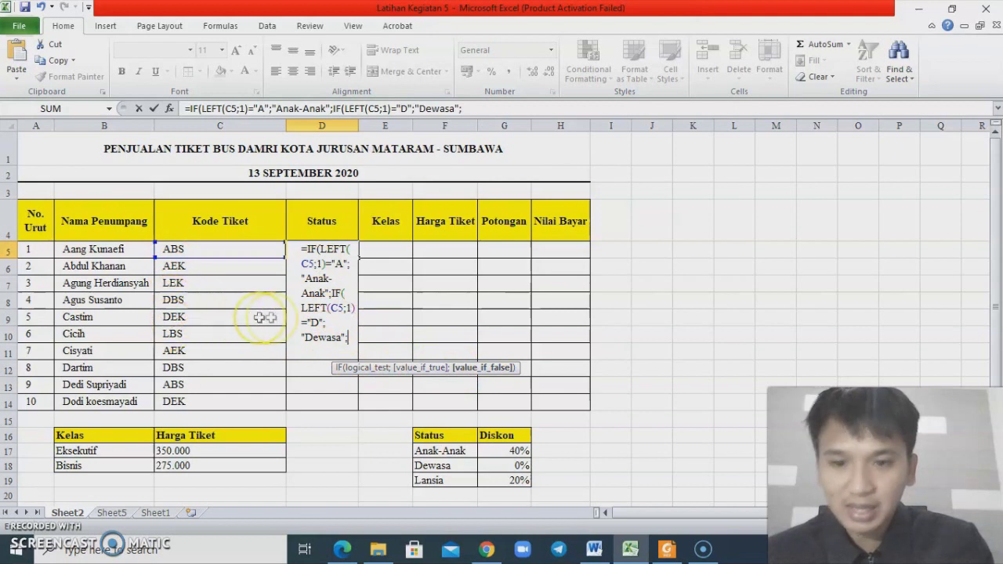
text("Lansia)
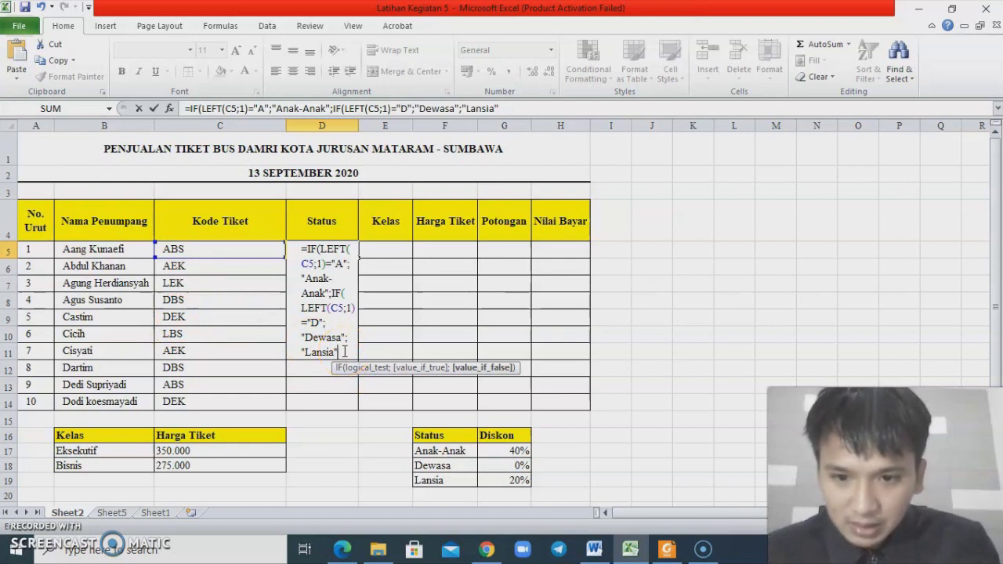
text())
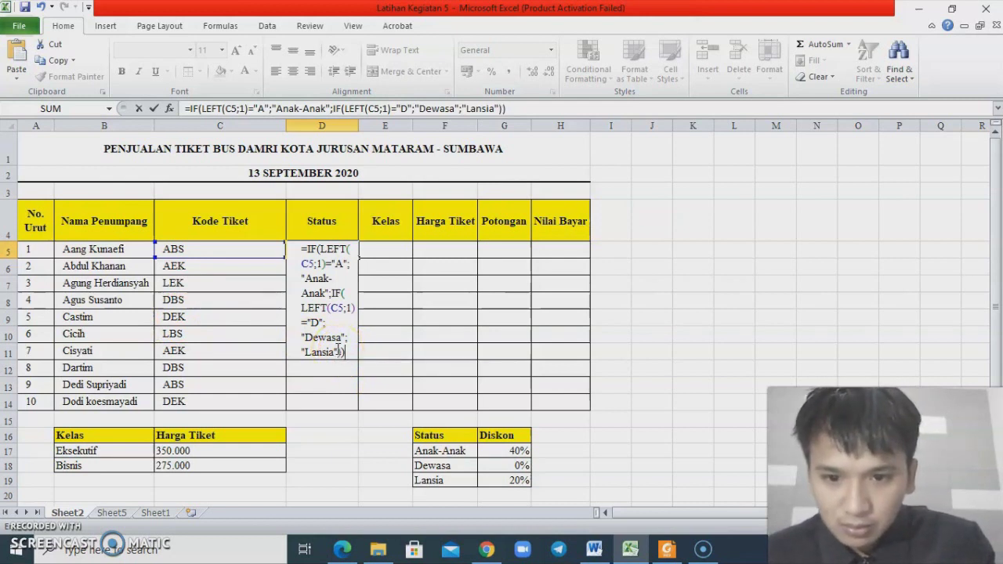
text())))
key(BackSpace)
key(BackSpace)
key(BackSpace)
key(BackSpace)
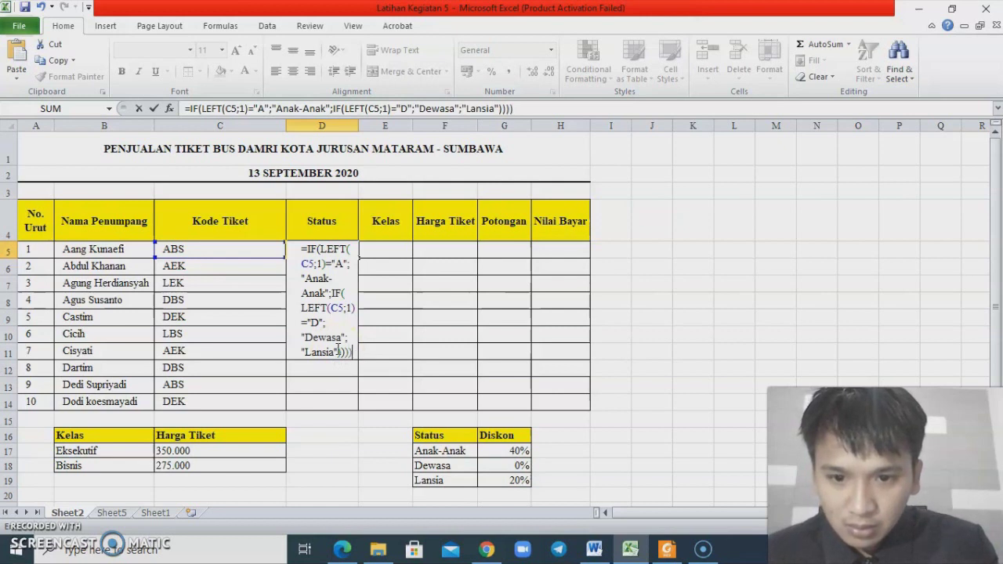
key(BackSpace)
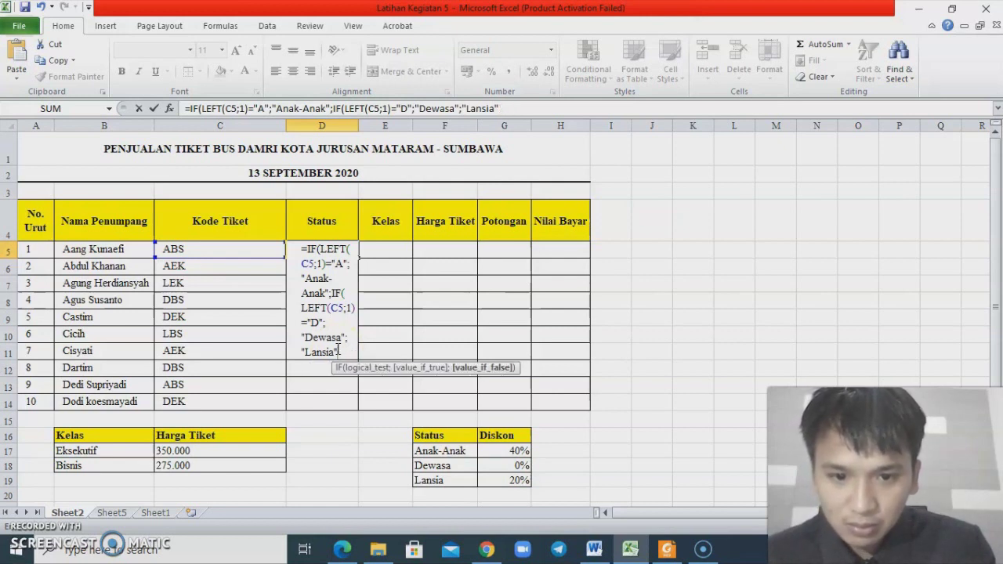
Commit the nested IF formula in D5, accepting the proposed correction that adds the missing closing parentheses.
key(Return)
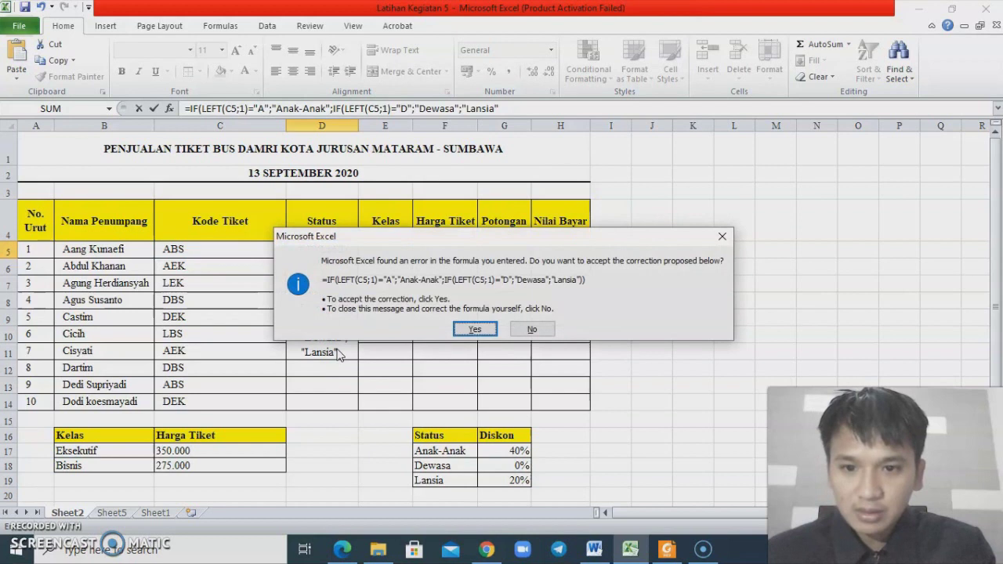
key(Return)
key(Up)
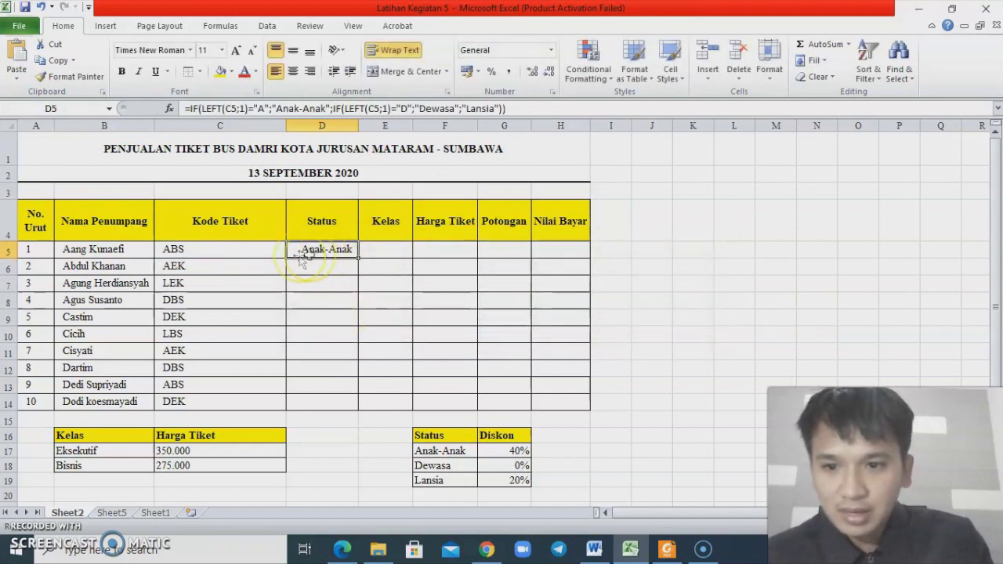
Fill the Status formula from D5 down through D14 and check it against the ticket codes.
drag(358, 257, 352, 406)
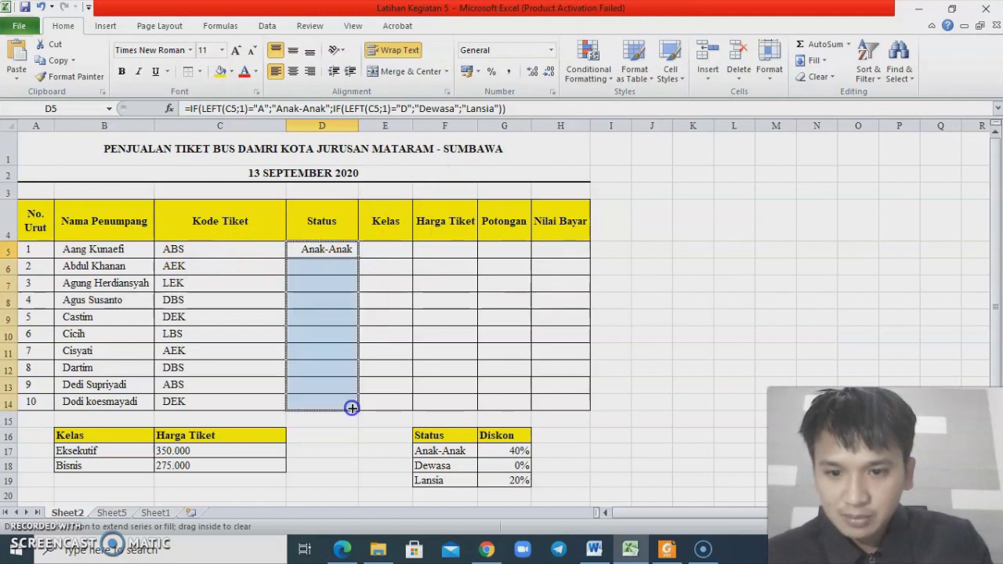
click(342, 384)
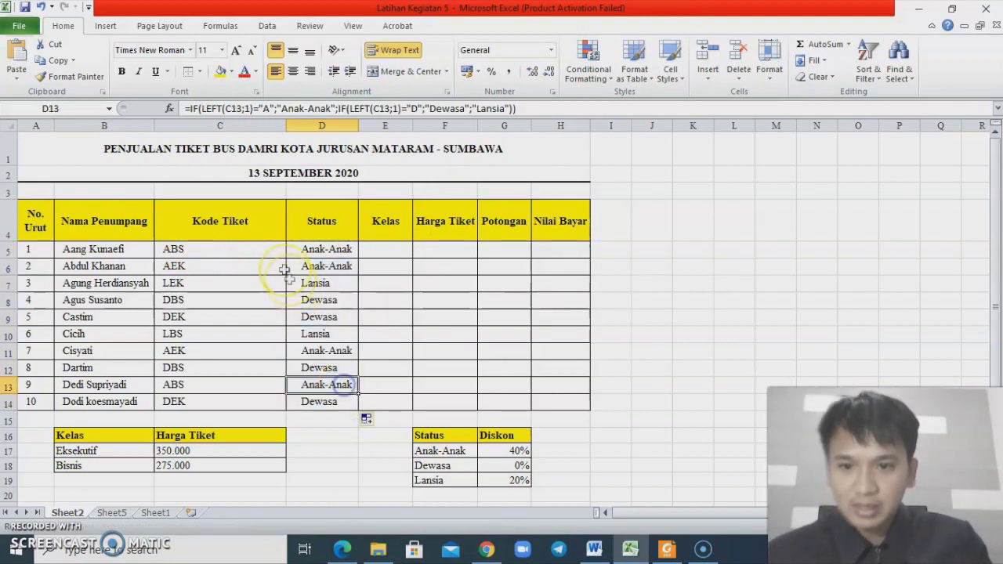
click(166, 253)
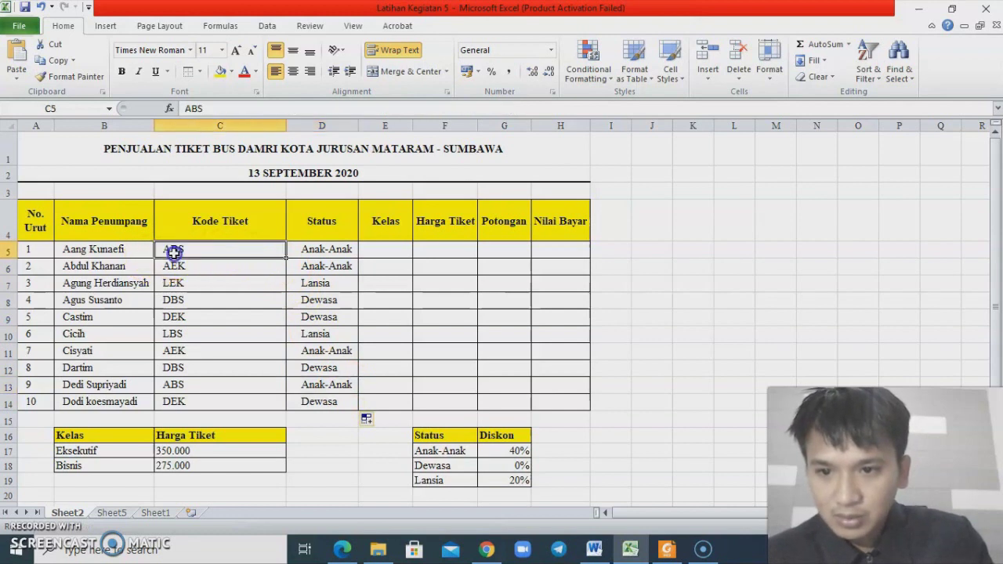
click(334, 249)
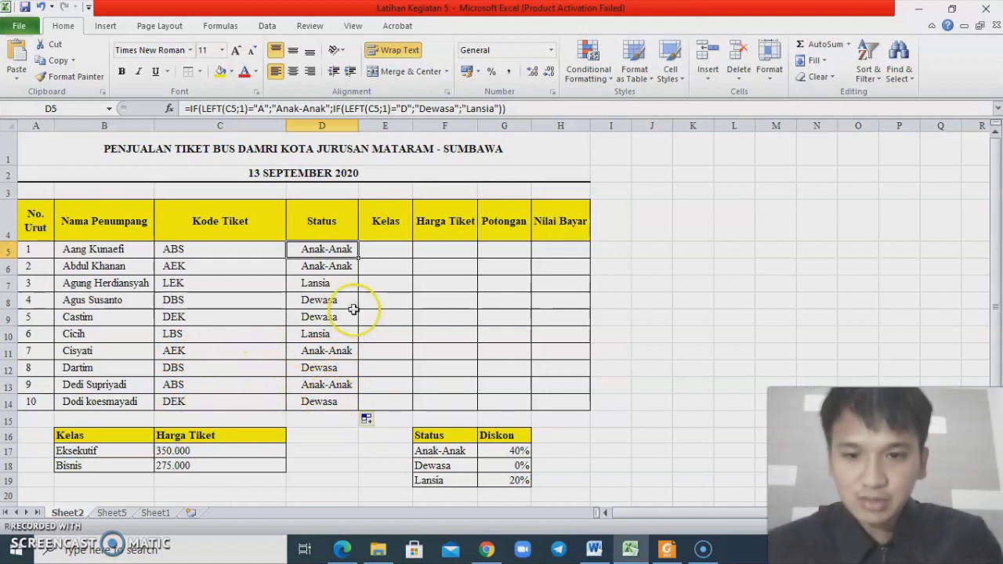
Begin the Kelas formula in E5 with =IF(RIGHT(C5;2) to extract the last two characters of the first passenger's ticket code.
click(393, 246)
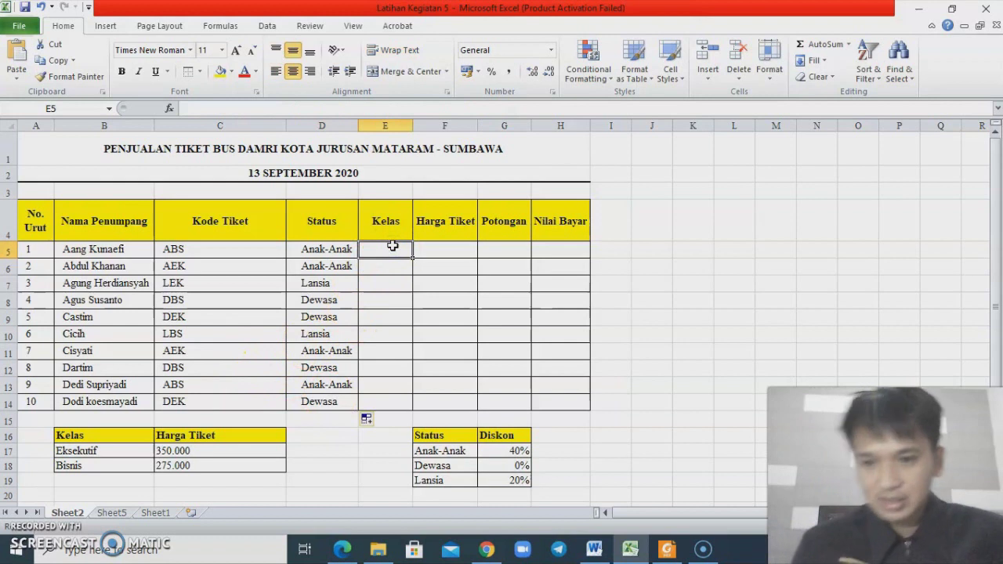
click(14, 528)
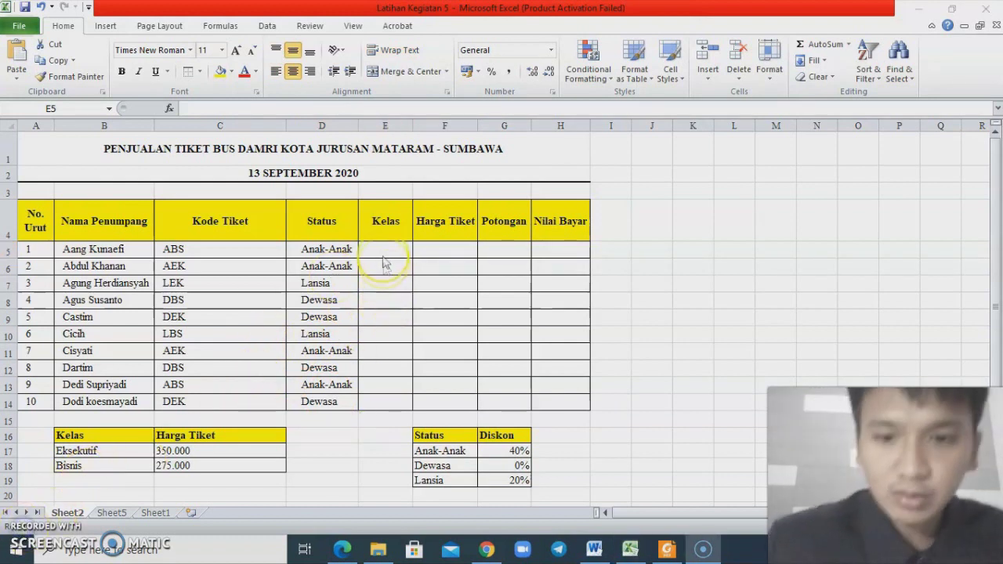
click(384, 252)
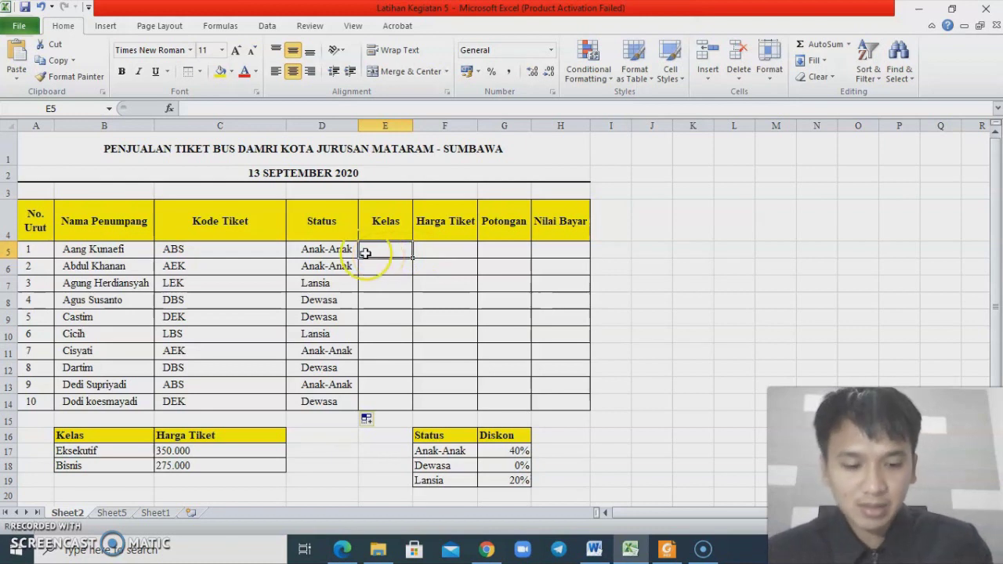
text(=)
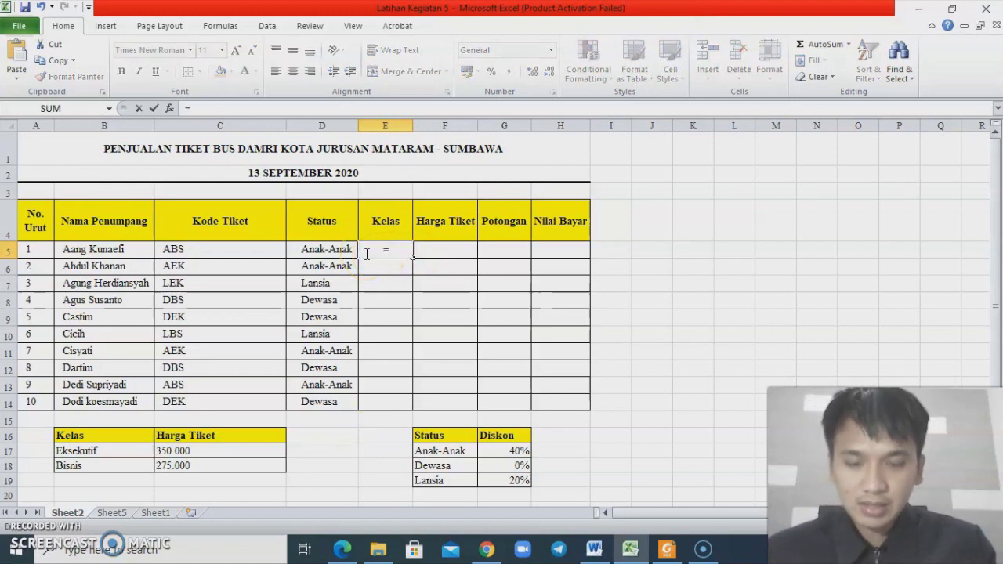
text(I)
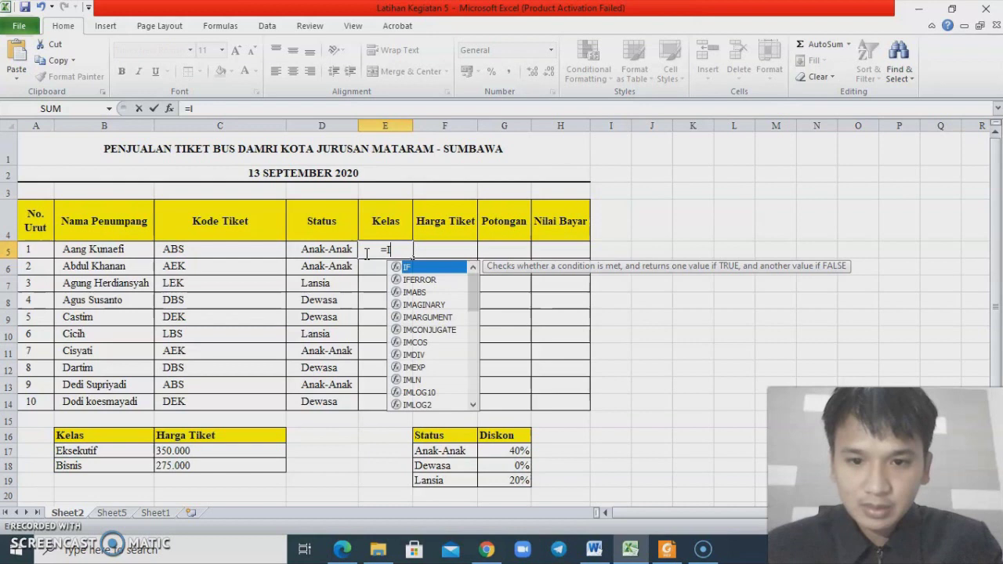
text(F()
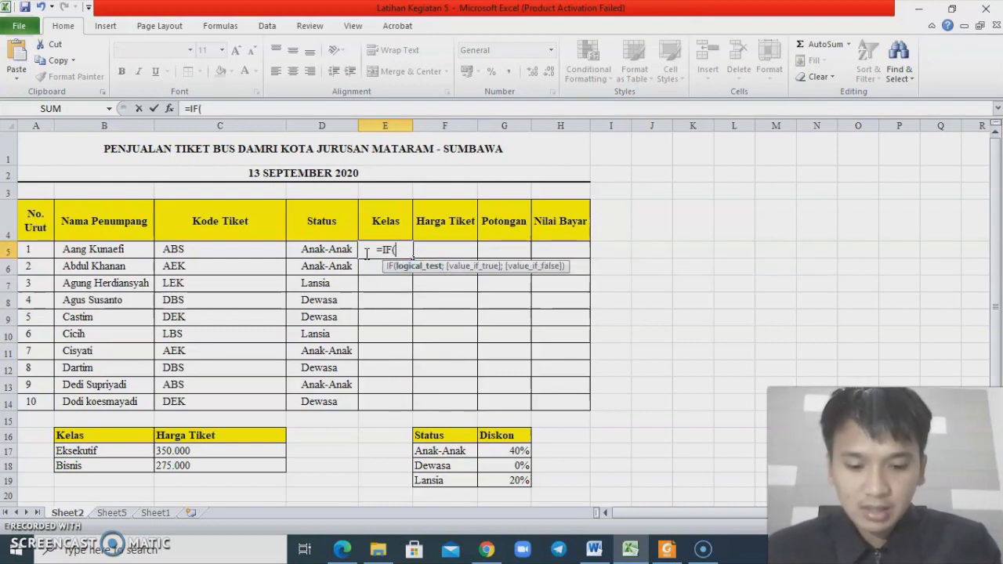
text(RIG)
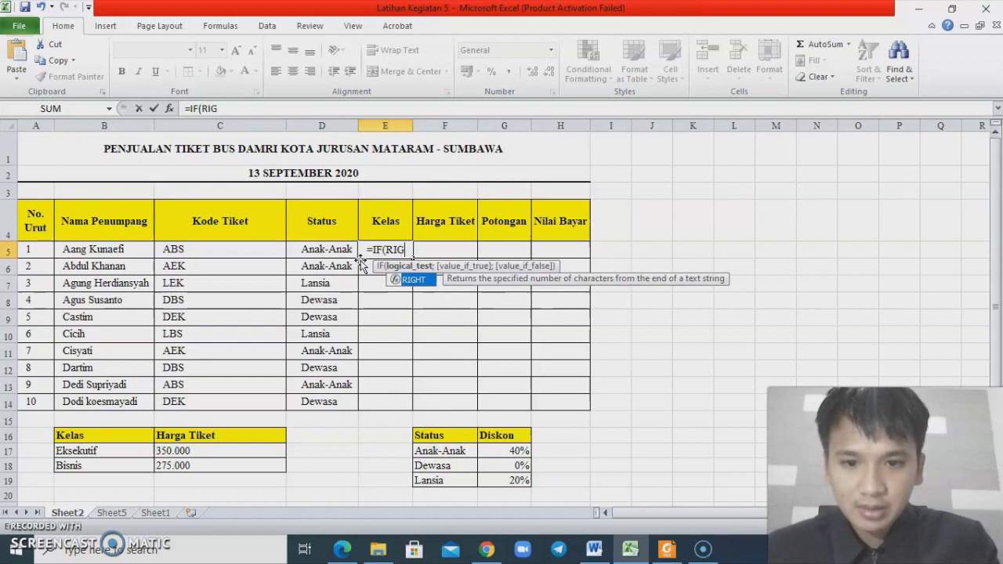
double_click(409, 281)
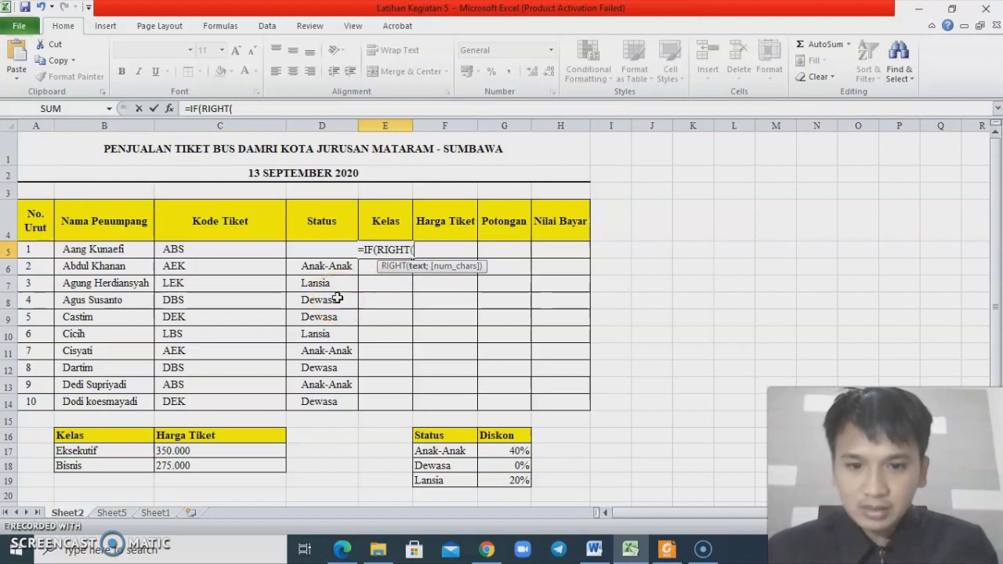
click(191, 250)
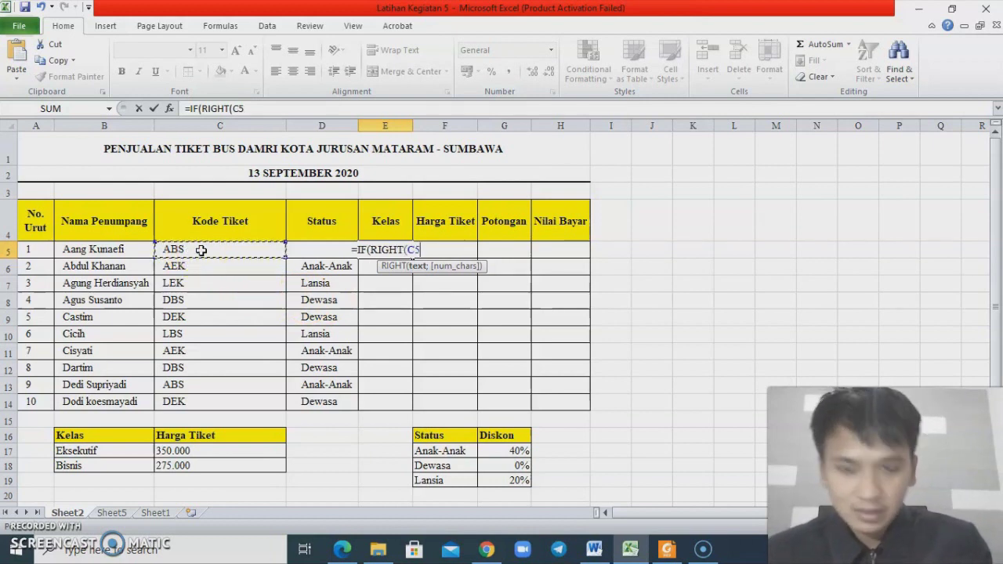
text(;2)
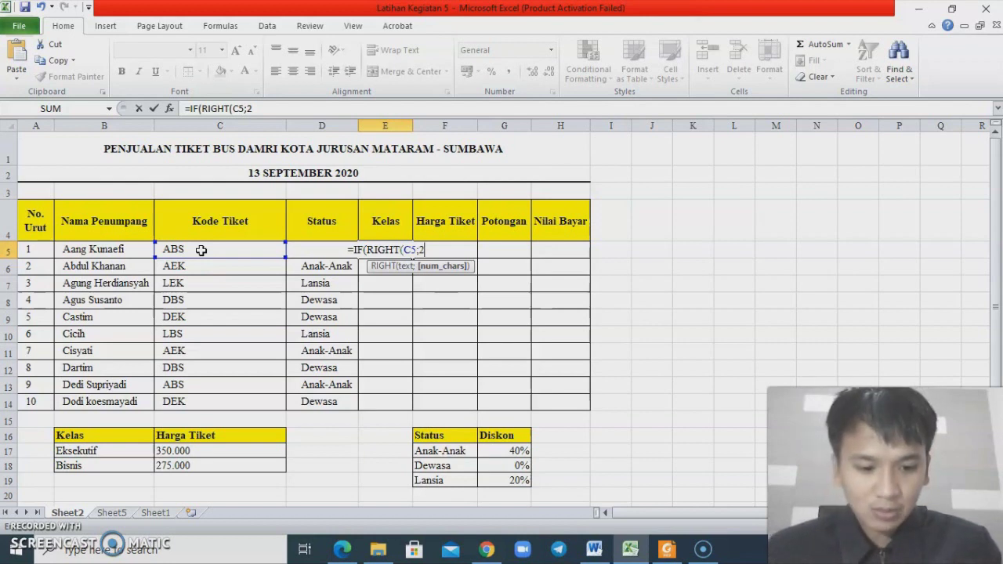
text())
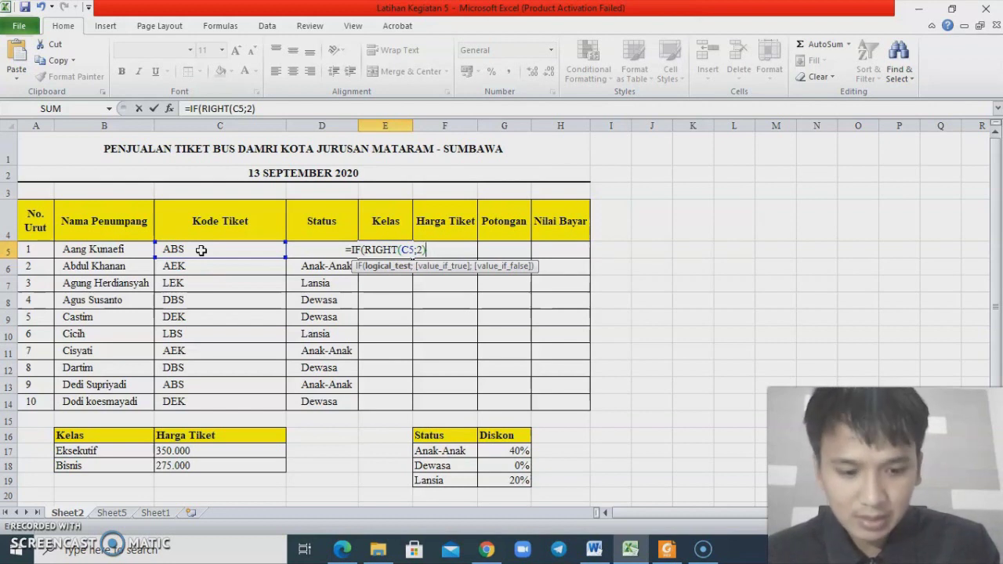
text(=)
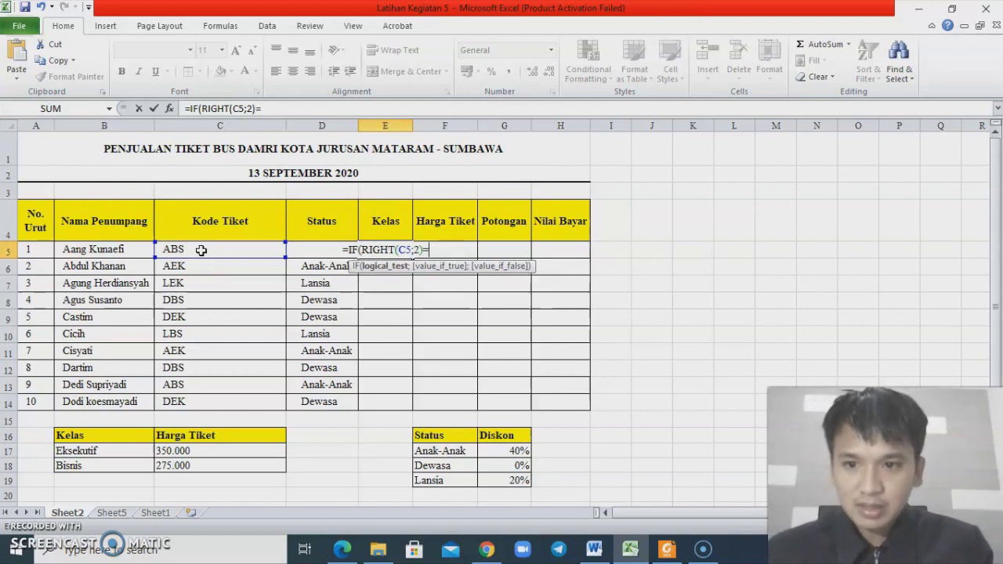
text(BS)
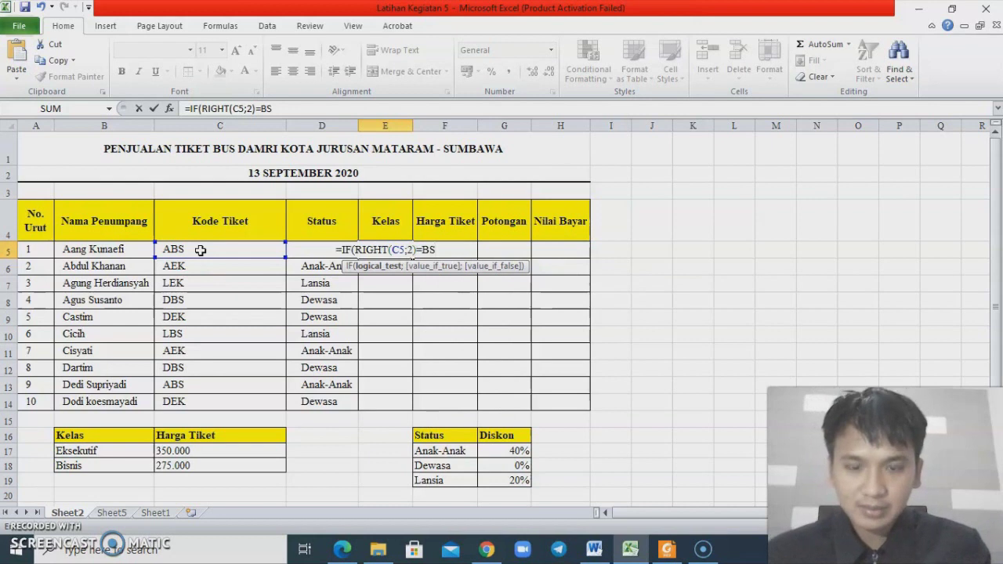
key(BackSpace)
key(BackSpace)
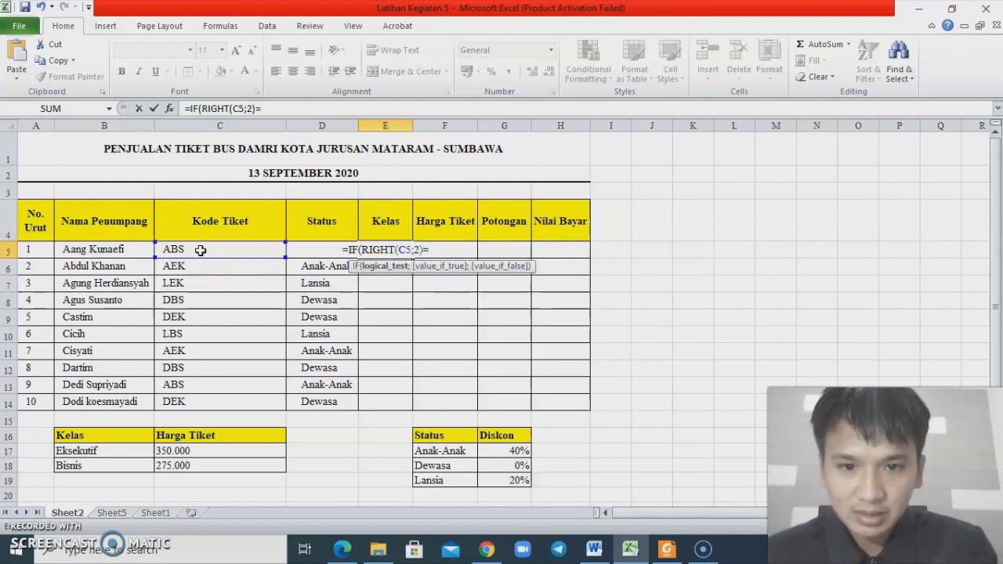
key(BackSpace)
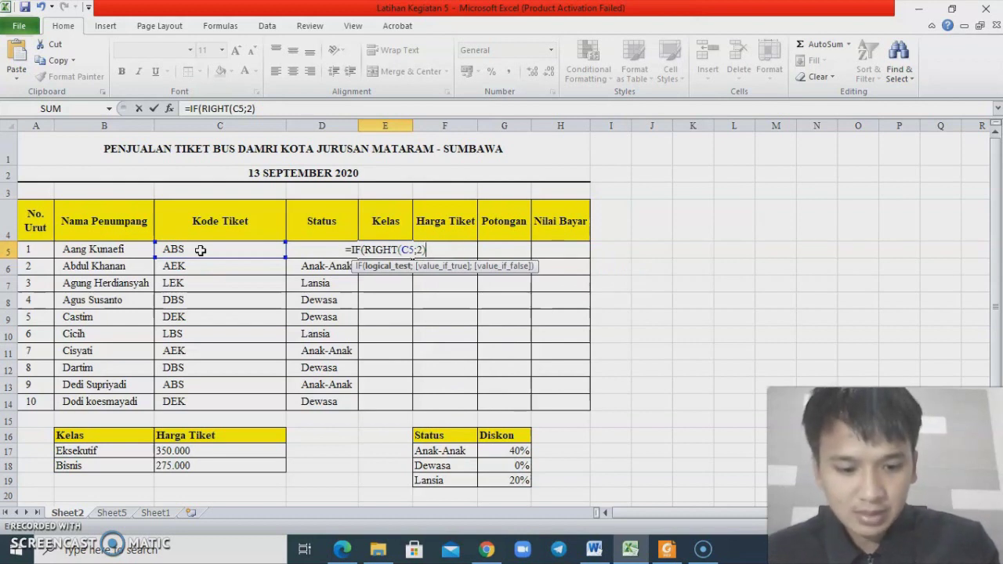
Complete the logical test in the E5 formula by comparing the extracted characters with ="BS";.
text(=)
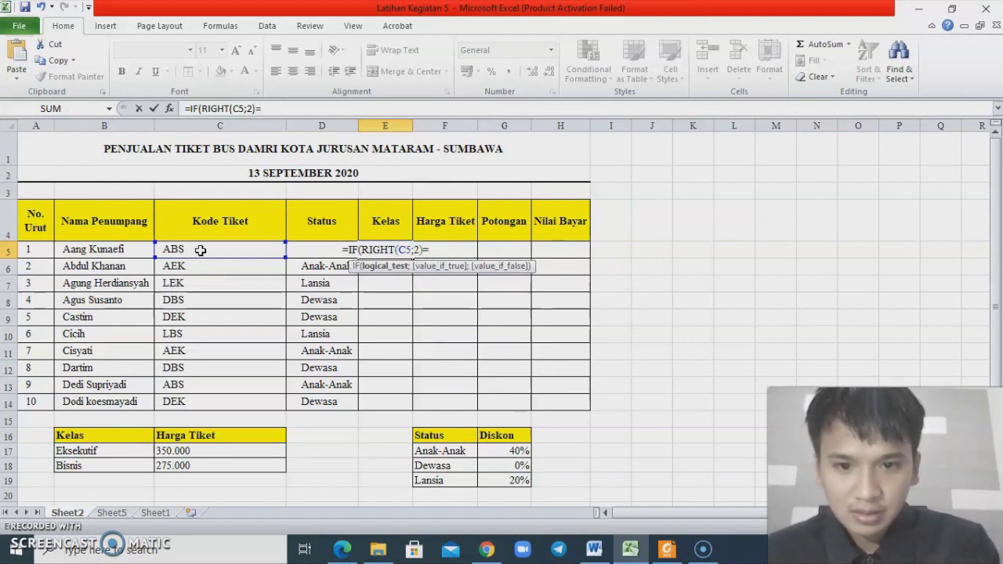
text("B)
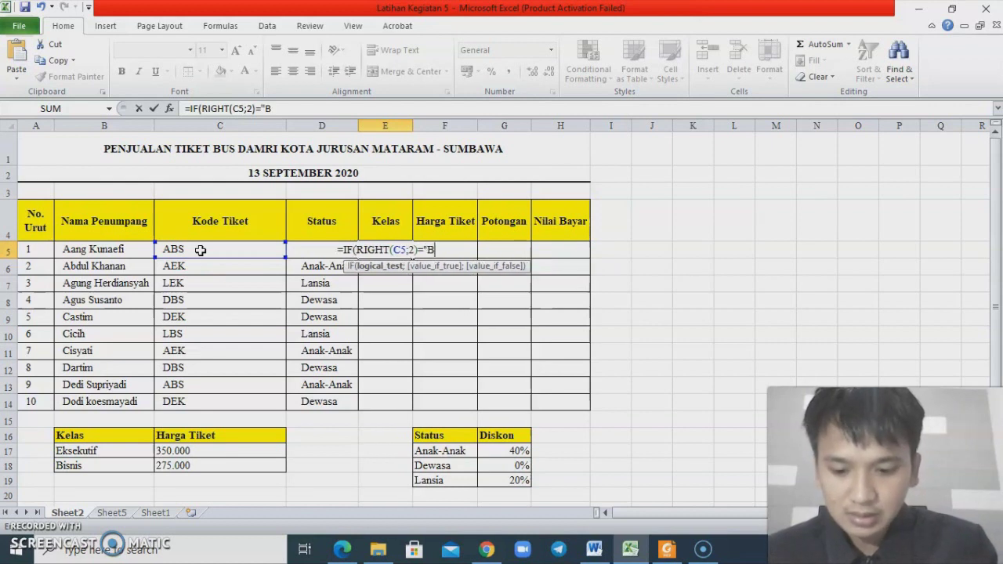
text(S")
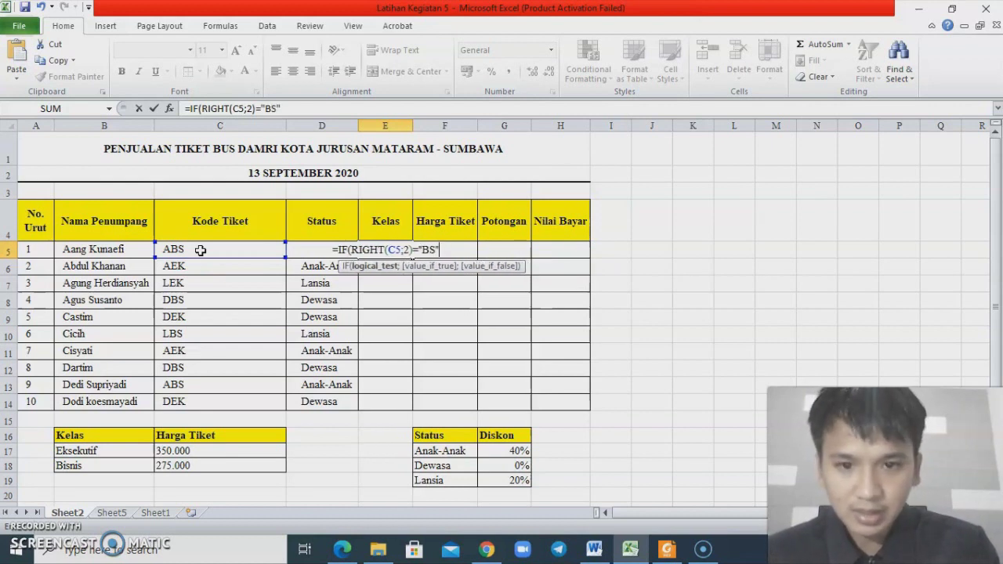
text(;)
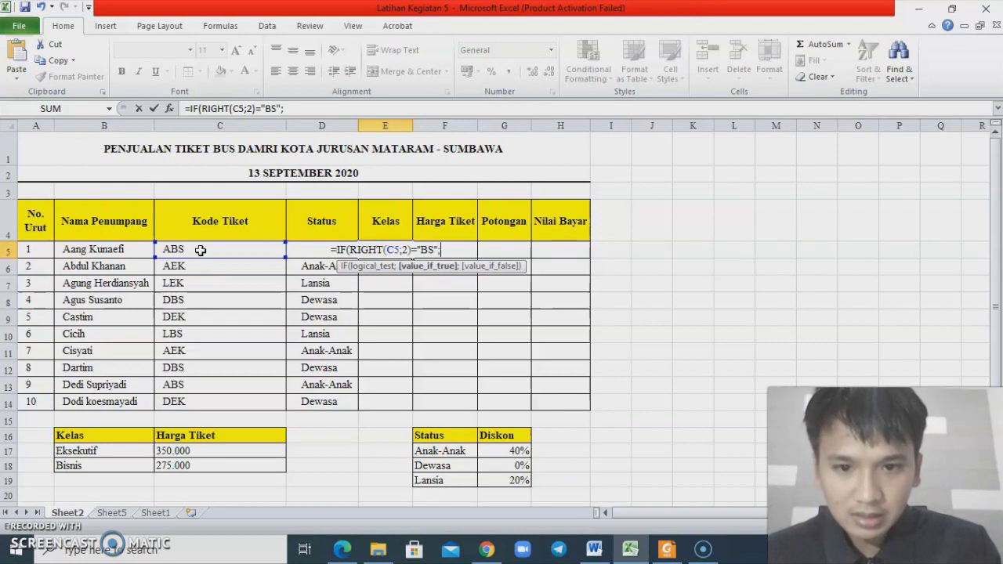
Give the E5 formula "Bisnis"; as its value if true.
text(")
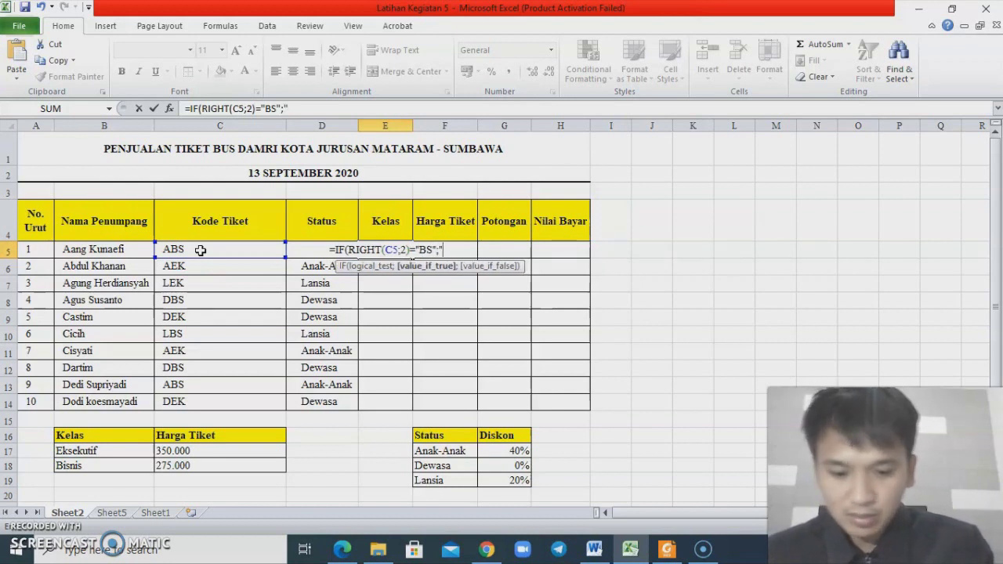
text(Bisnis)
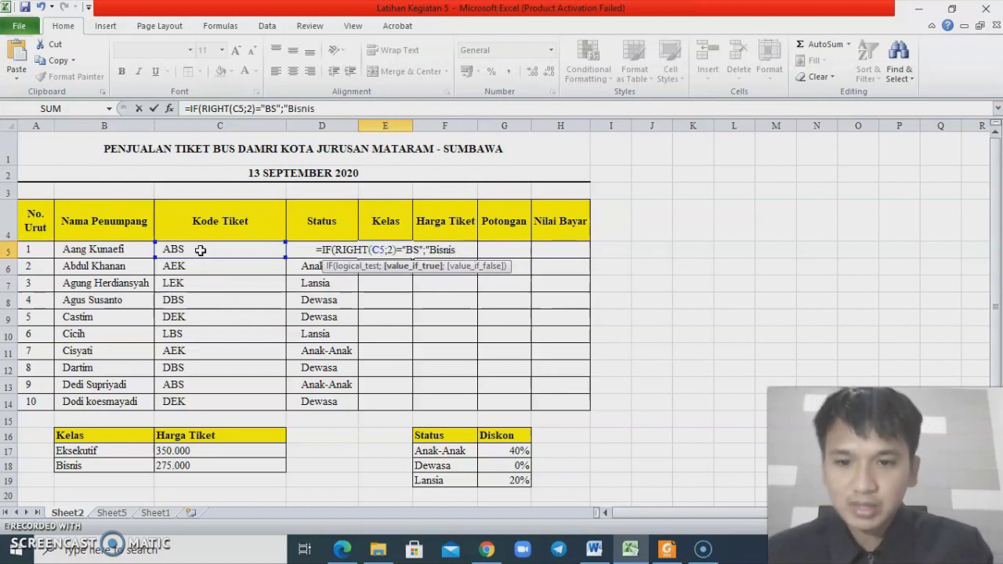
text(")
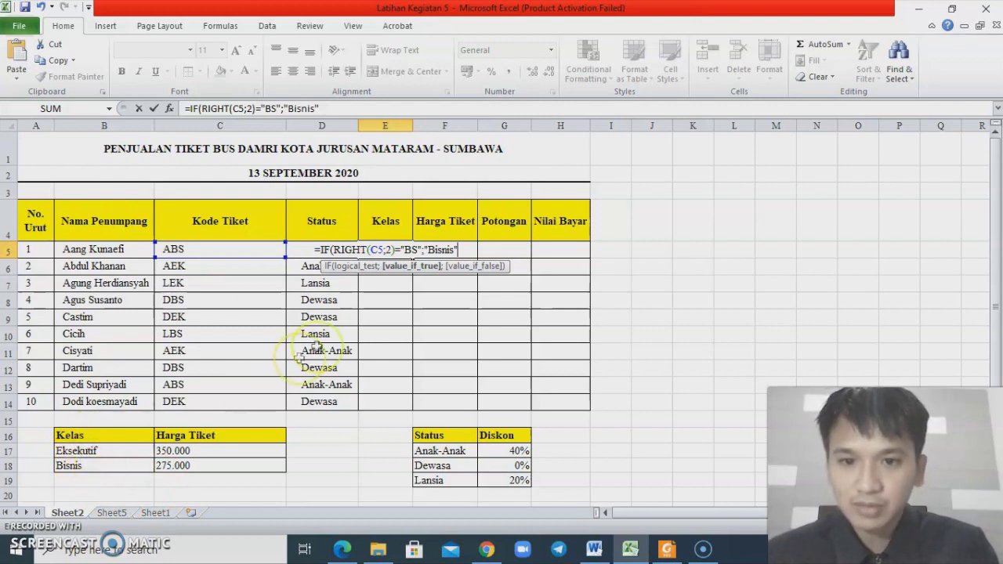
click(468, 251)
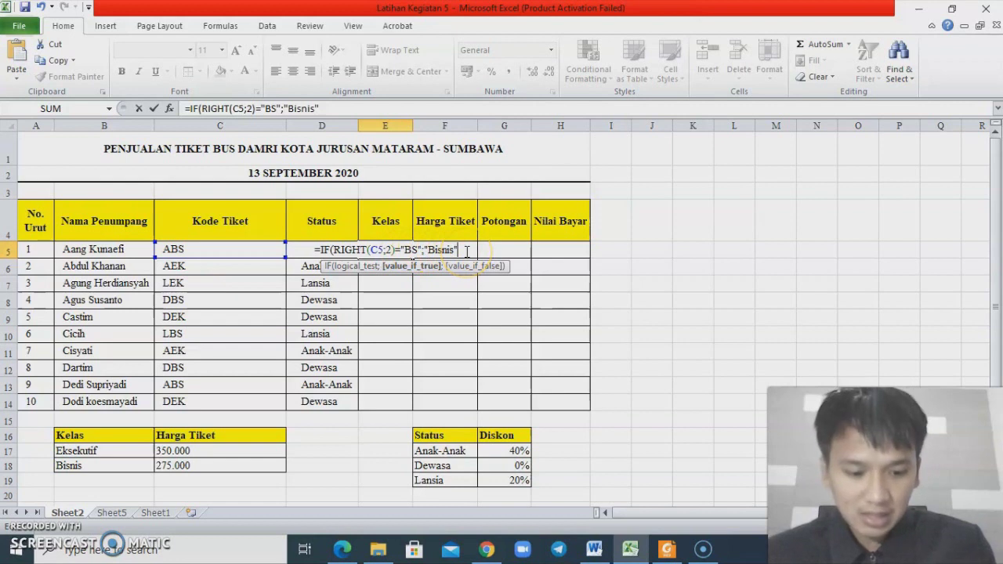
text(;)
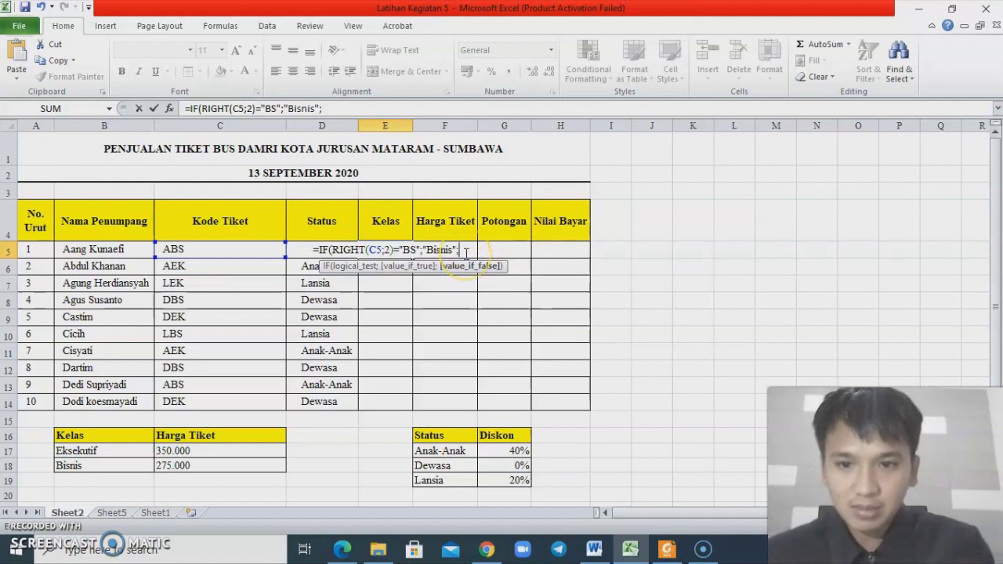
Complete the E5 Kelas formula with "Eksekutif" as its value if false, accepting the closing parenthesis correction.
text("Ekonom)
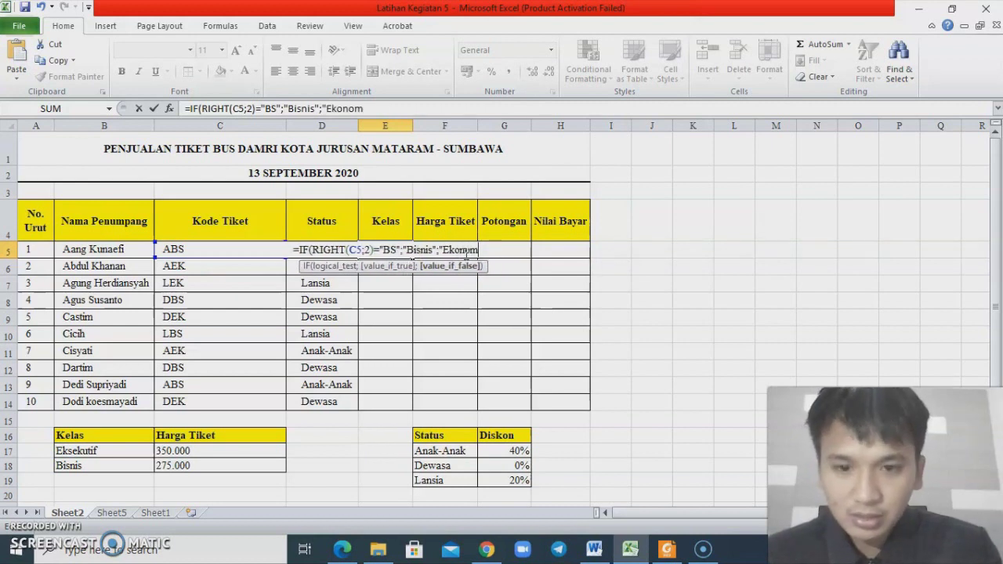
key(BackSpace)
key(BackSpace)
key(BackSpace)
key(BackSpace)
text(seku)
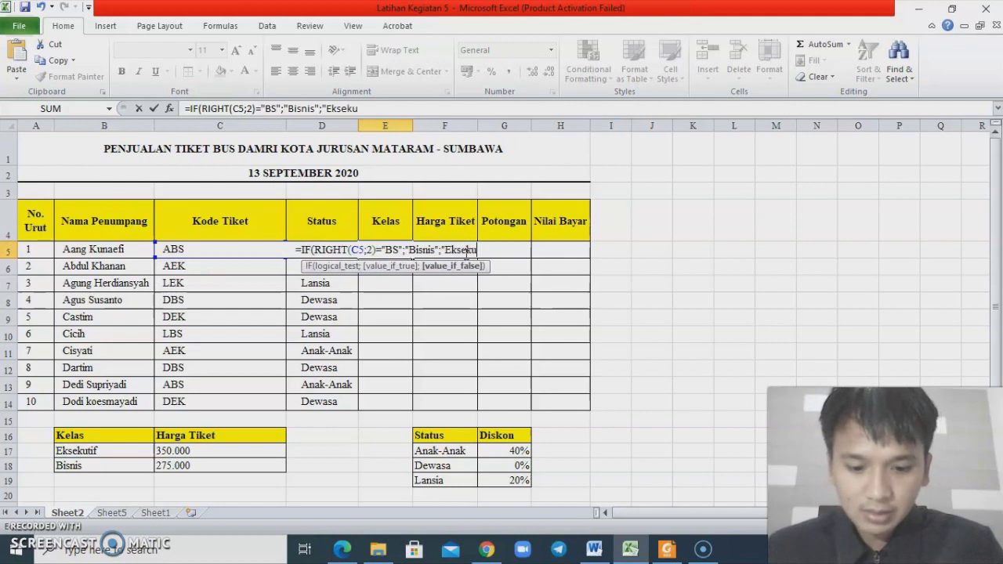
text(tif)
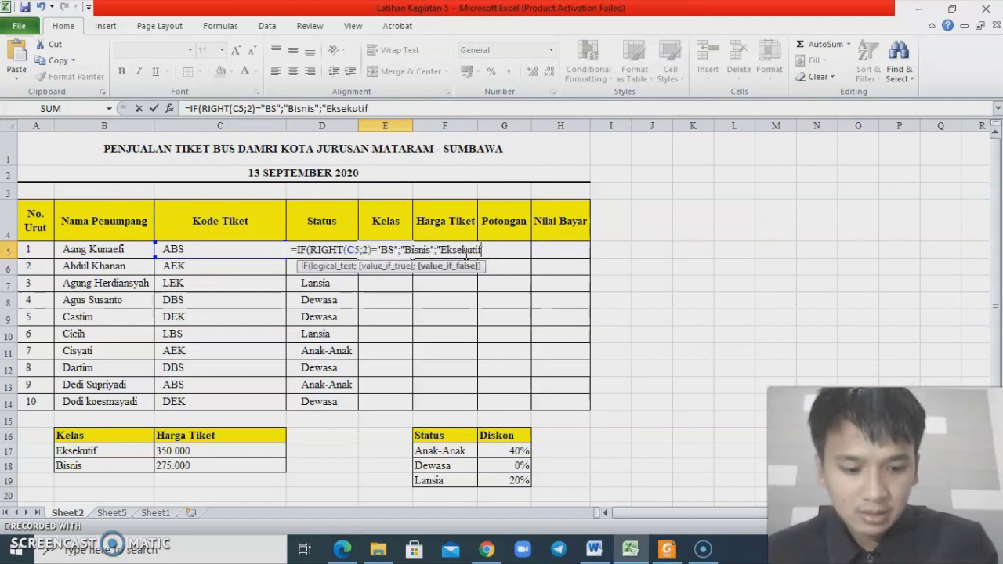
text(")
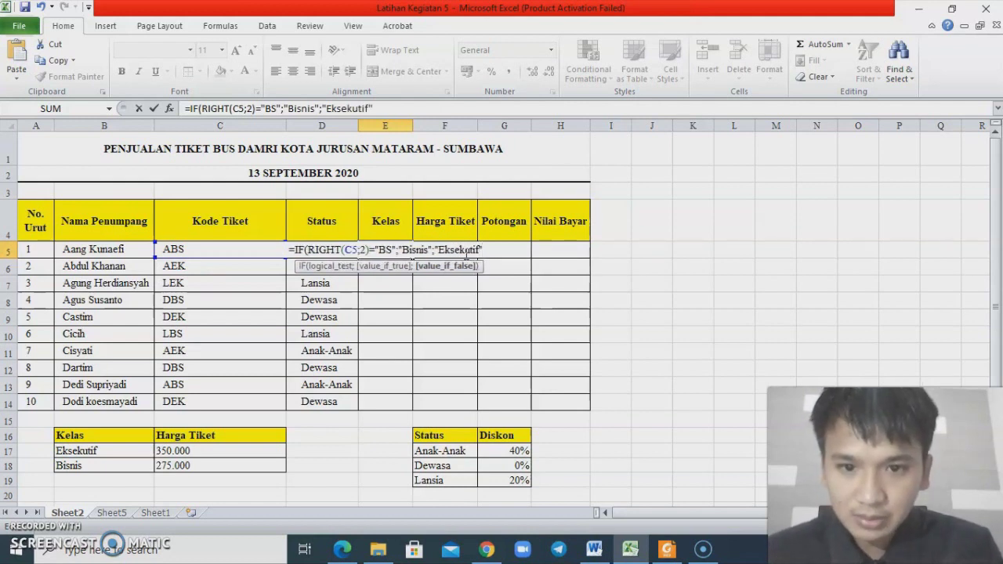
key(Return)
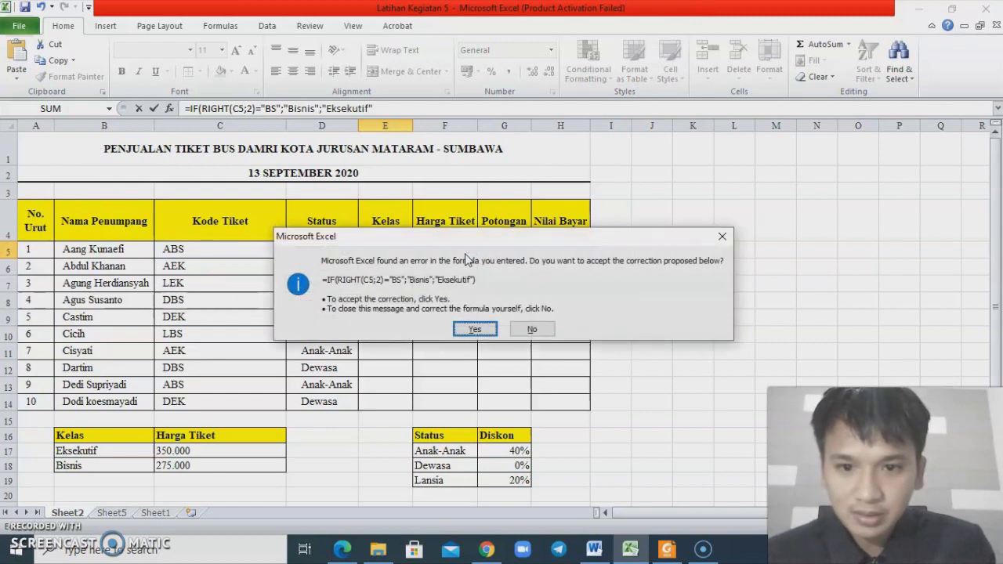
key(Return)
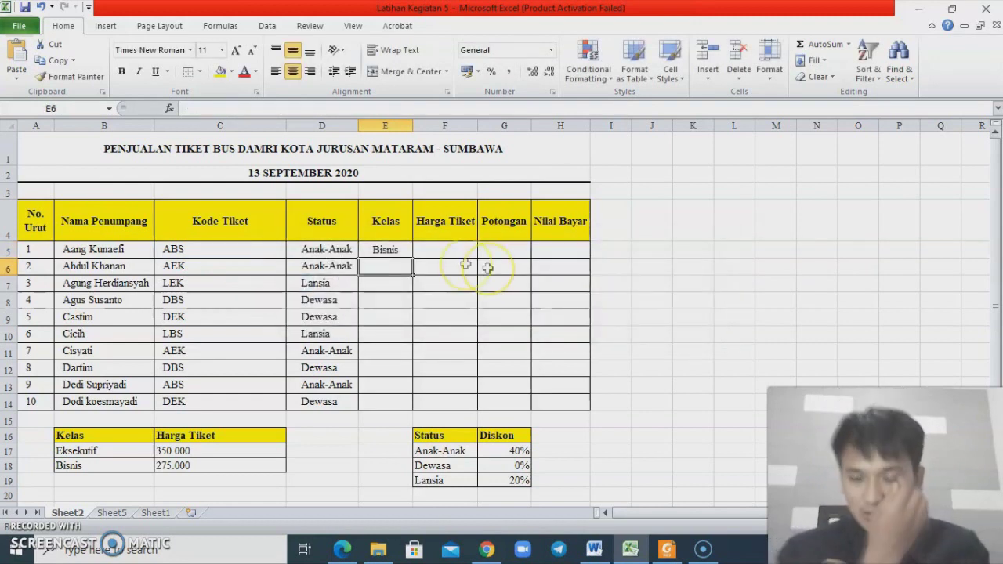
Fill the Kelas formula from E5 down through E14.
click(391, 249)
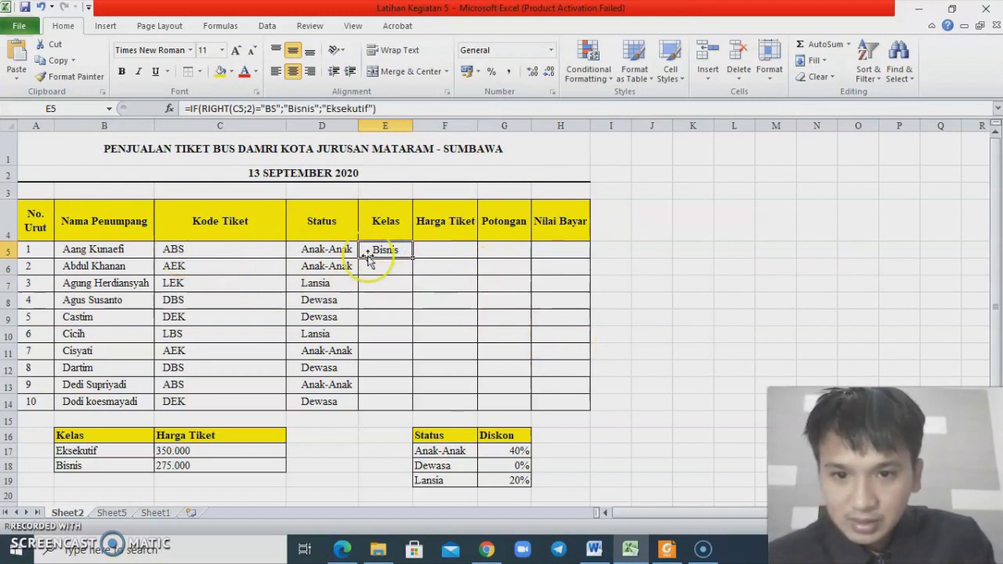
drag(412, 257, 412, 405)
click(451, 324)
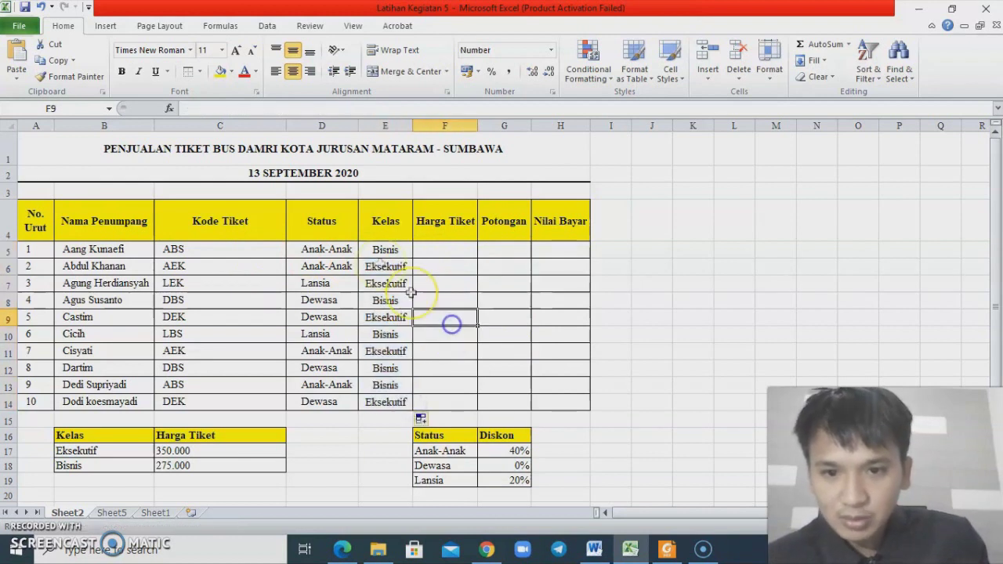
Examine the filled Kelas column, the empty Harga Tiket column and the ticket prices per class in the lookup table.
click(388, 249)
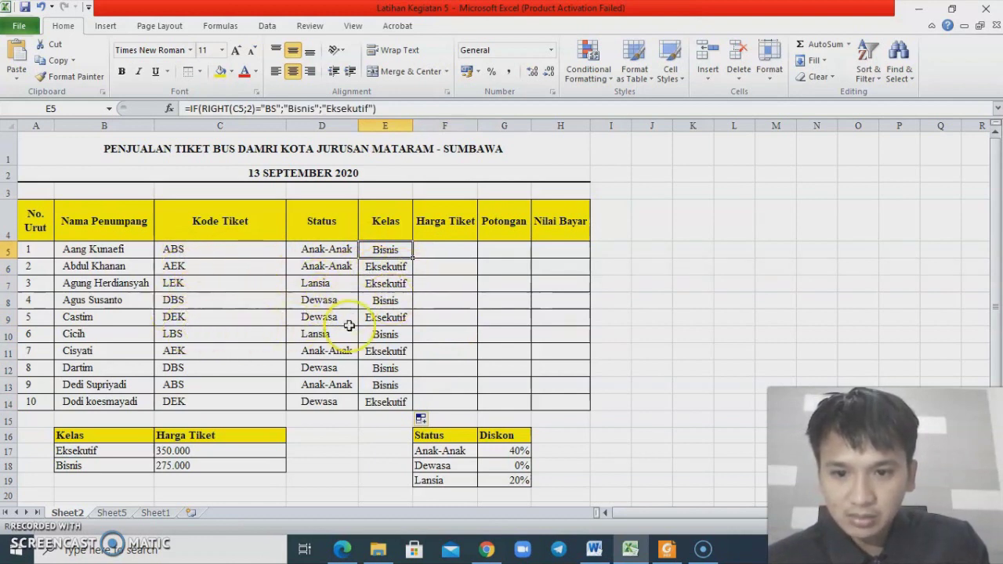
click(391, 298)
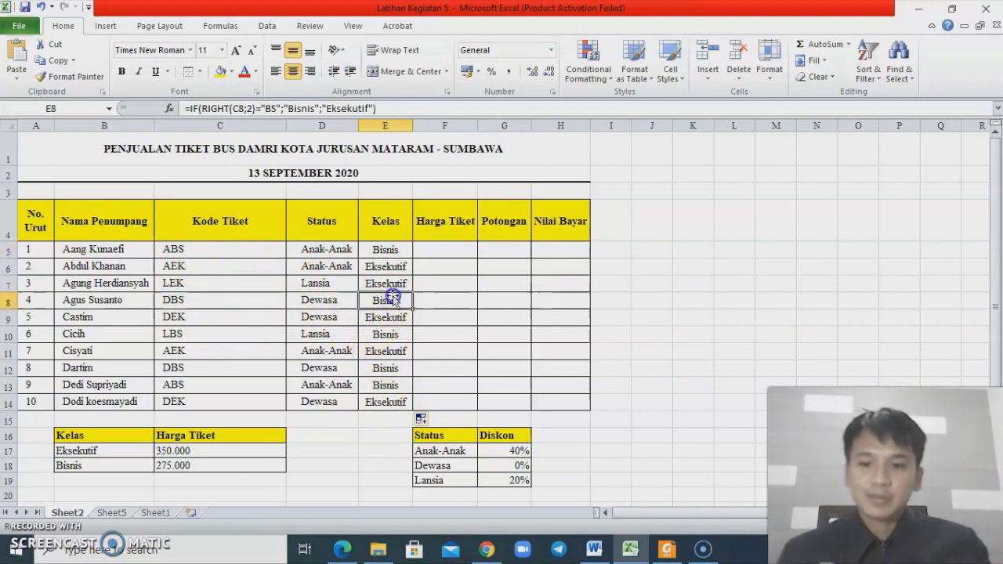
click(440, 257)
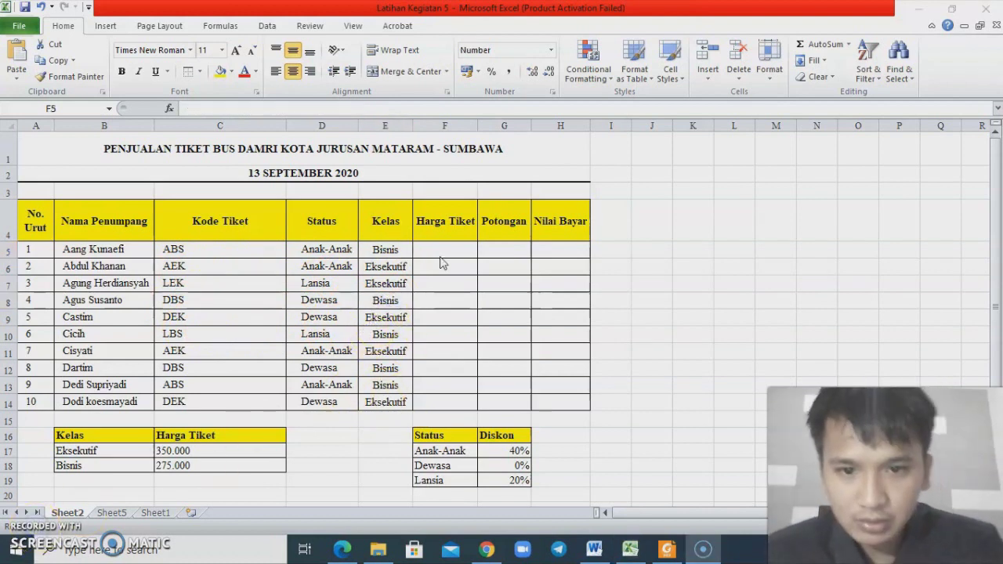
click(441, 253)
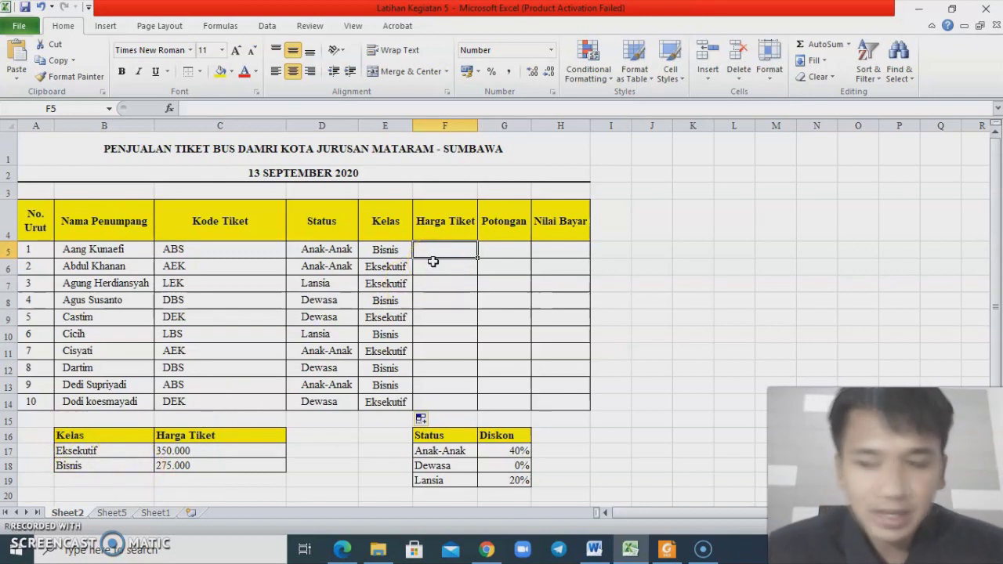
click(378, 248)
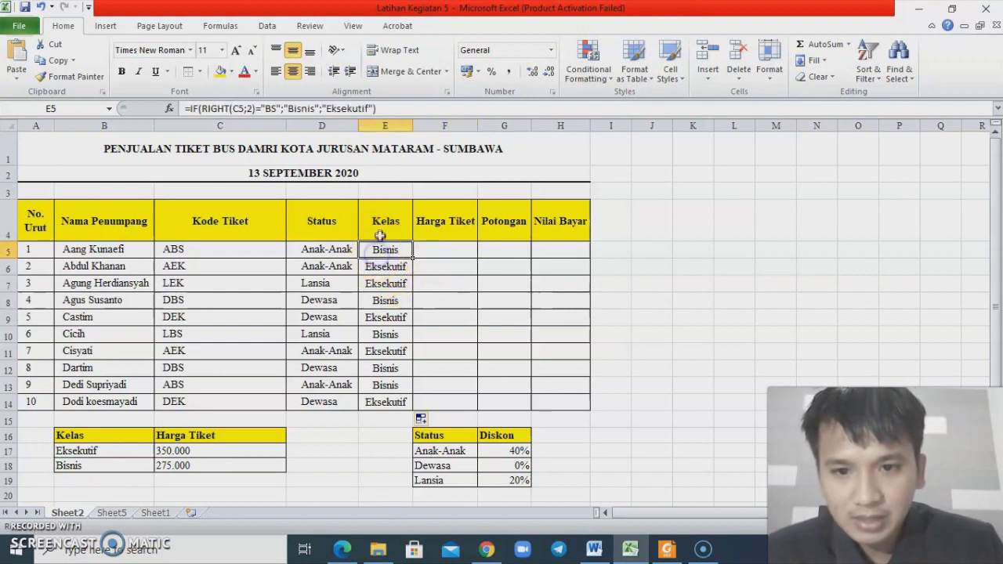
click(379, 236)
click(452, 250)
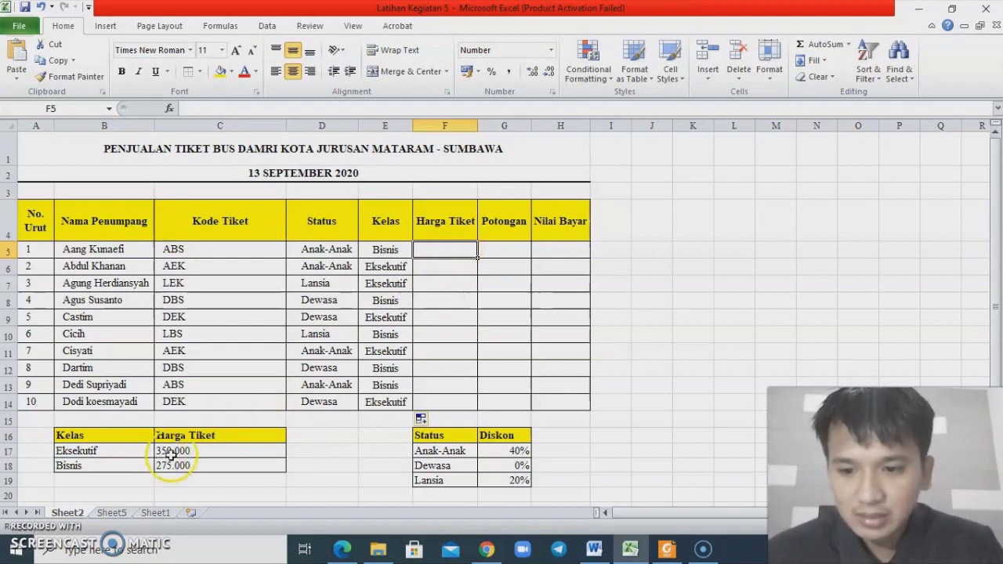
drag(163, 450, 173, 471)
Begin the Harga Tiket formula in F5 with VLOOKUP, using E5 as the lookup value and B17:C18 as the table array.
click(453, 249)
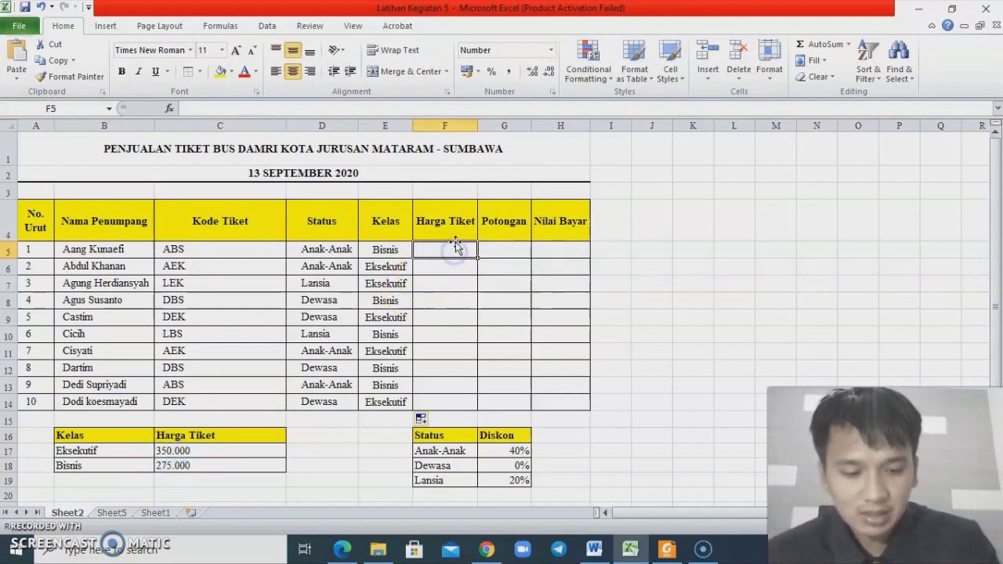
text(=)
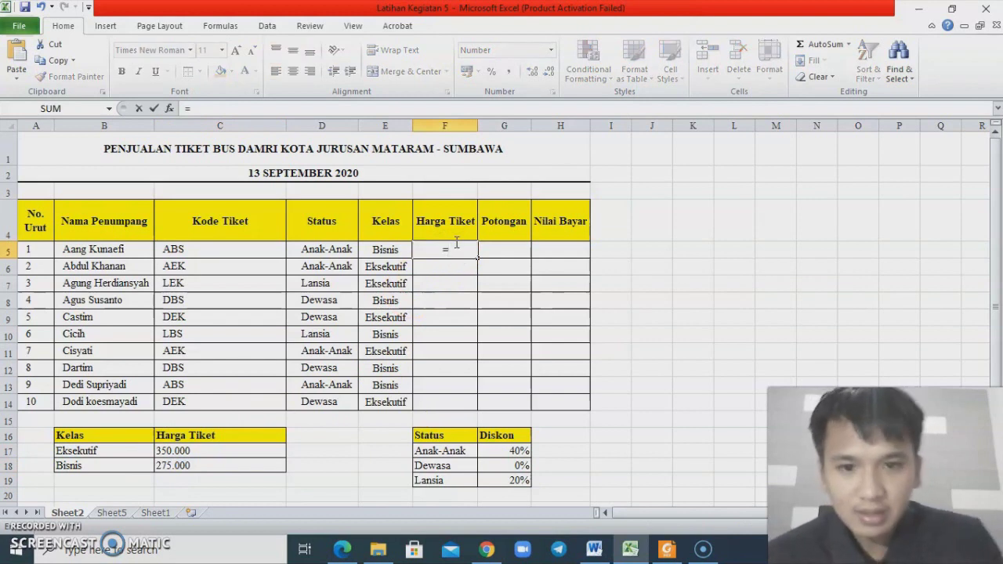
text(vlo)
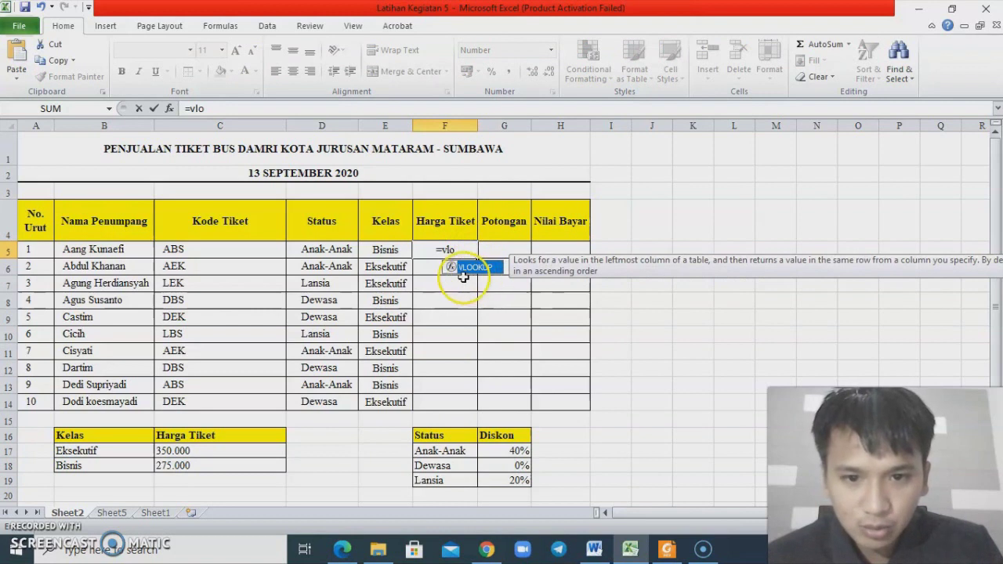
double_click(461, 268)
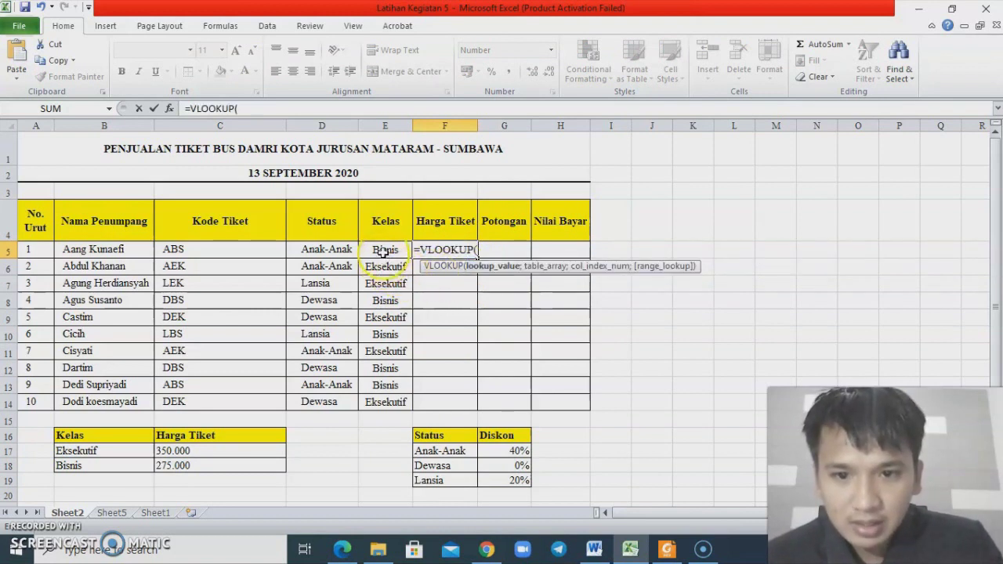
click(383, 251)
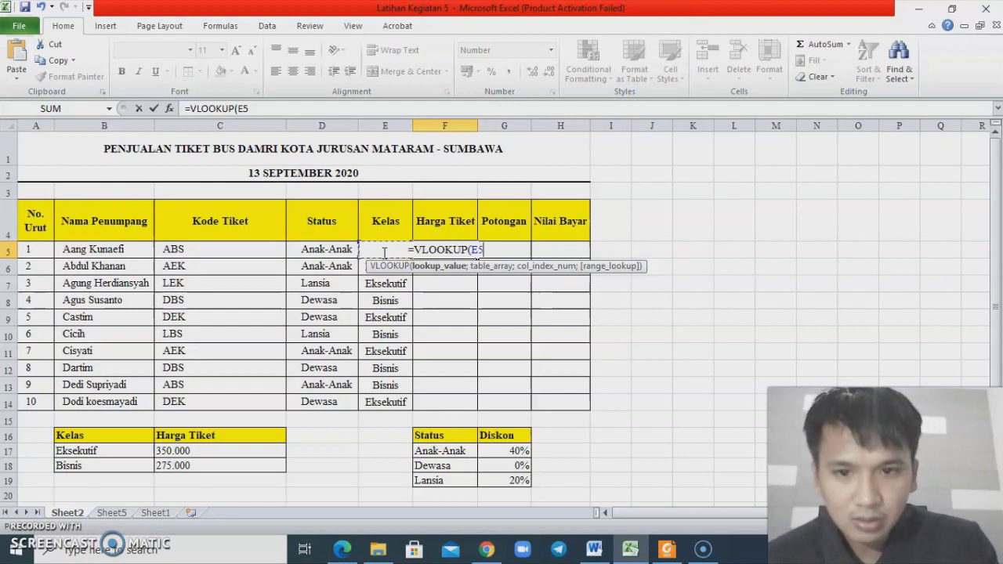
text(;)
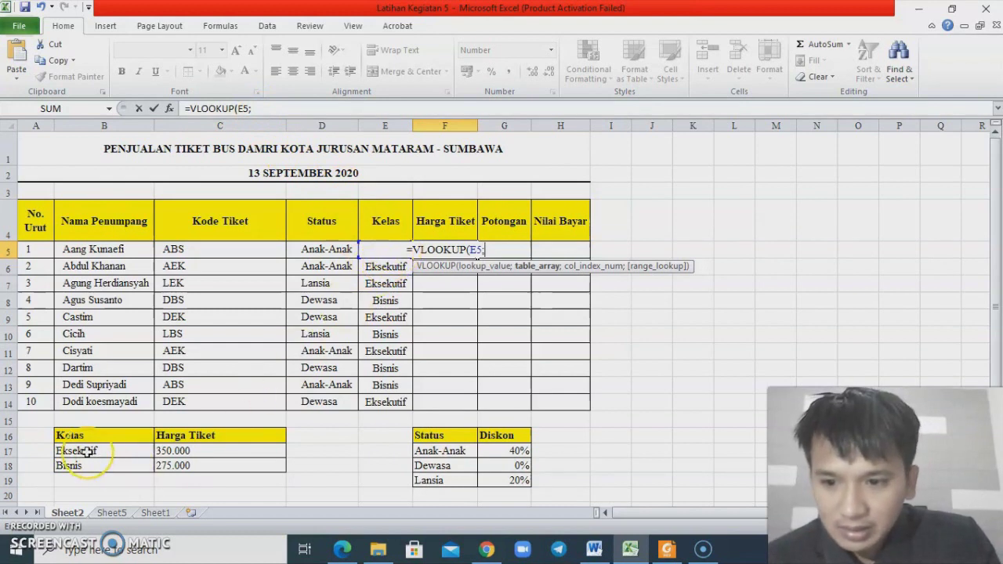
drag(85, 450, 174, 465)
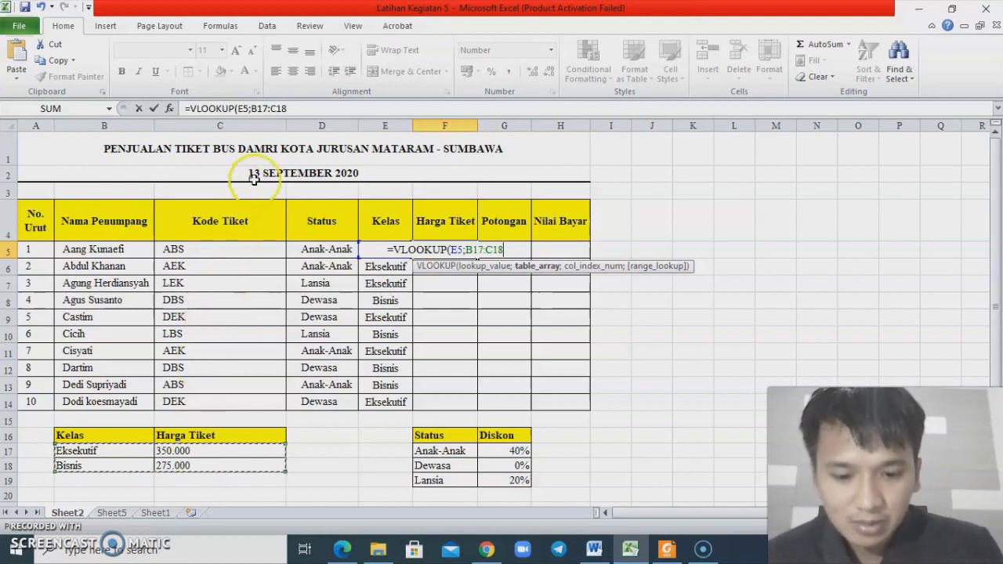
Lock the table array rows in the F5 formula as B$17:C$18 and add 2; as the column index.
click(290, 110)
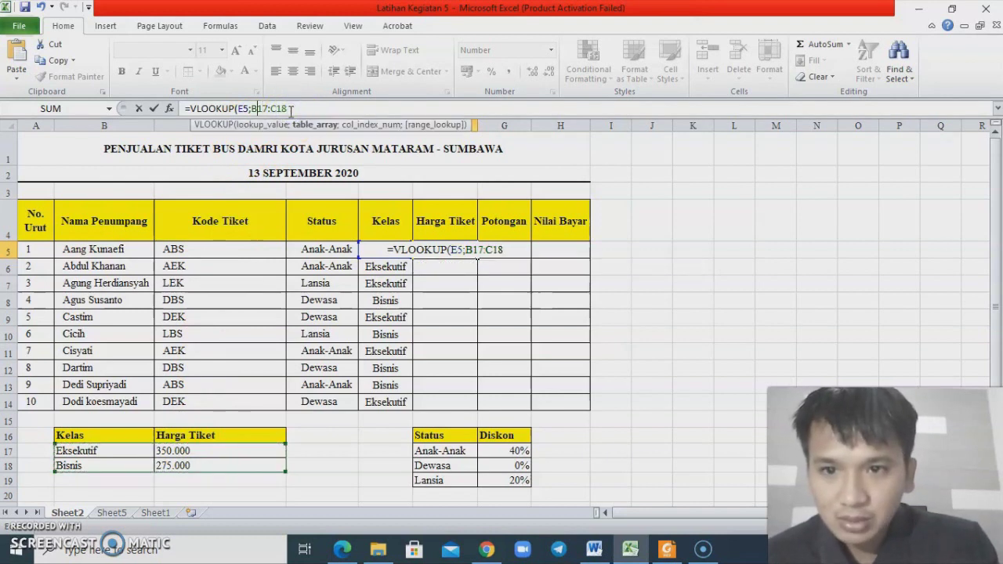
text($)
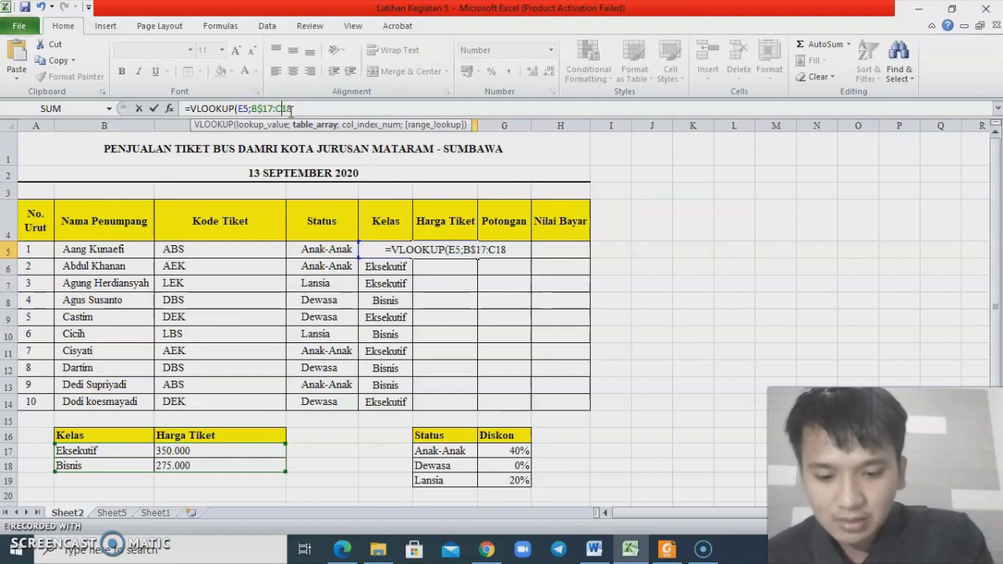
click(287, 108)
text($)
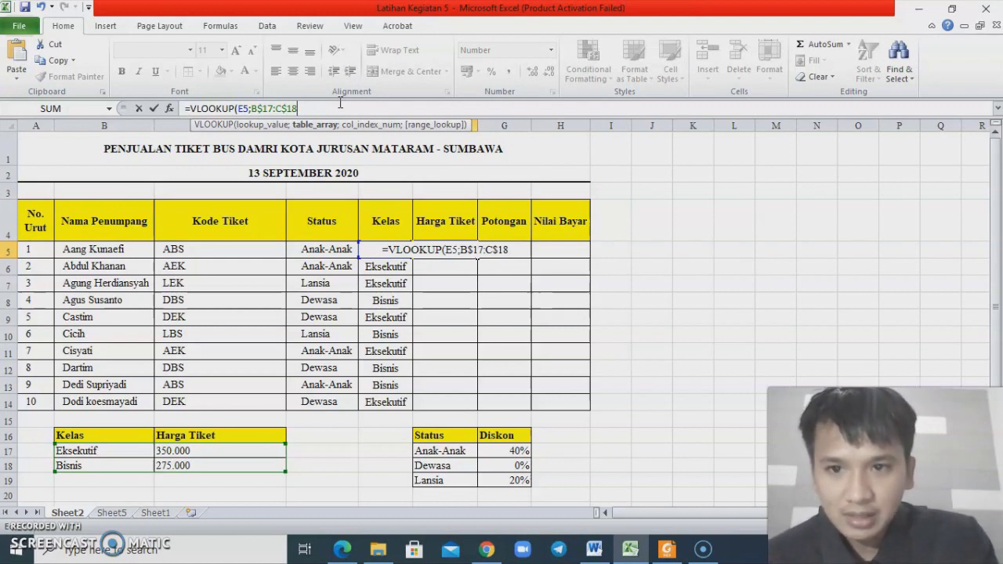
text(;)
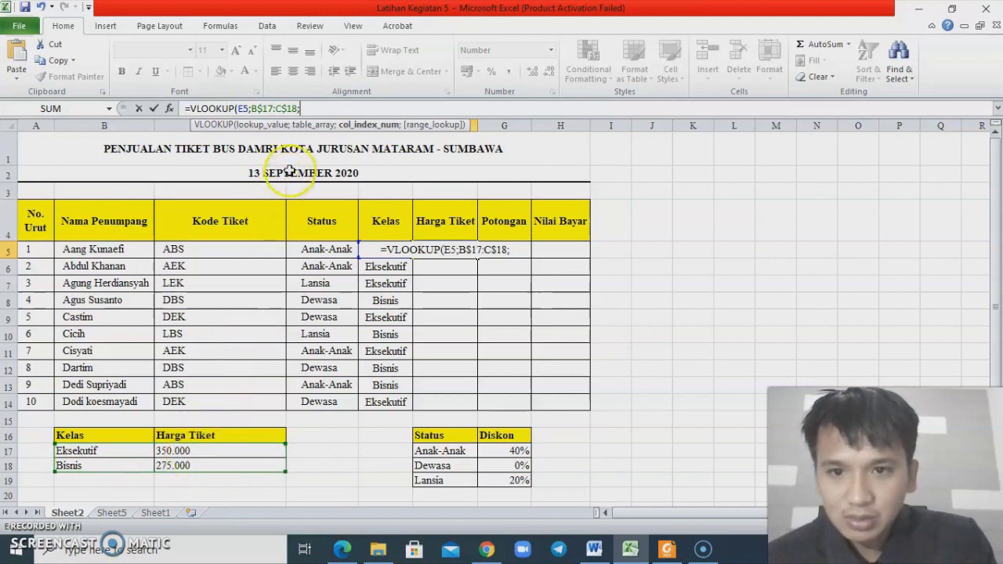
text(2)
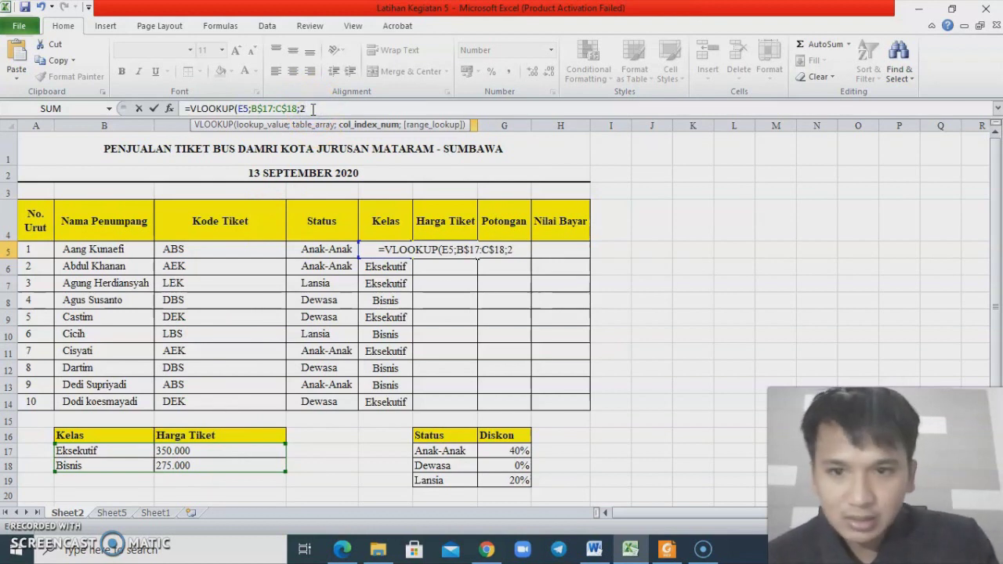
text(;)
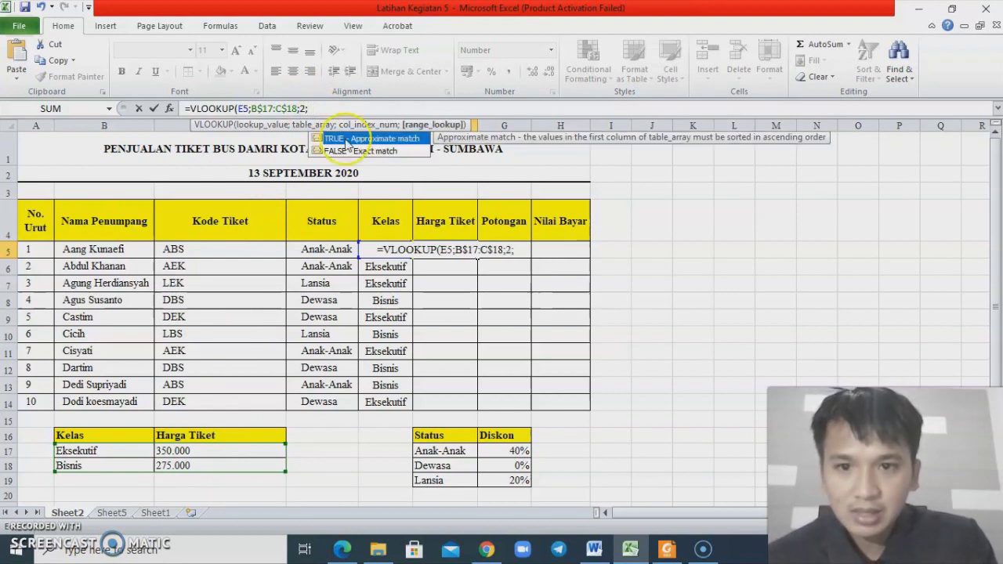
double_click(361, 150)
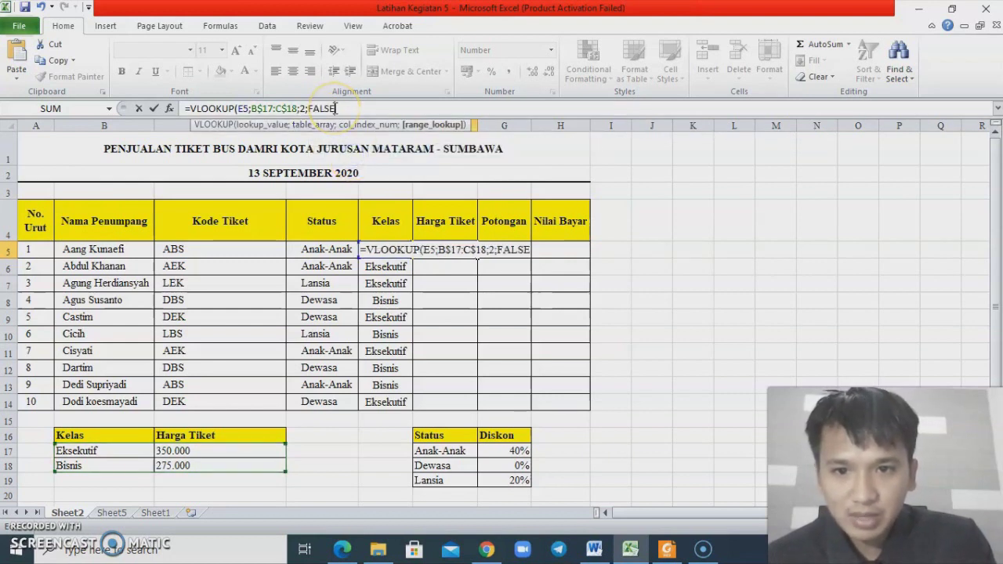
key(BackSpace)
key(BackSpace)
key(BackSpace)
key(BackSpace)
key(BackSpace)
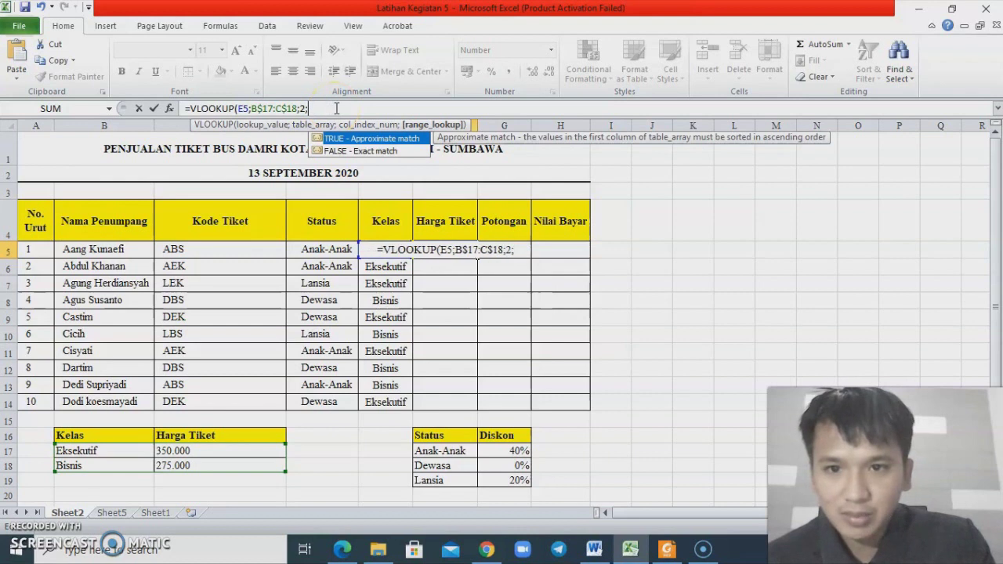
Close the F5 VLOOKUP formula with the range lookup argument left empty and check its price against the passenger's class.
text())
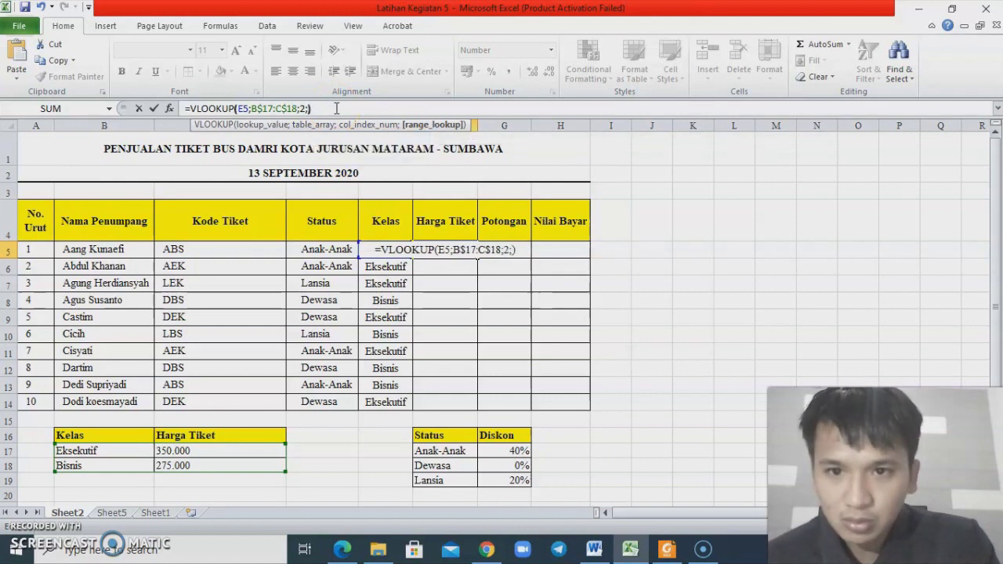
key(Return)
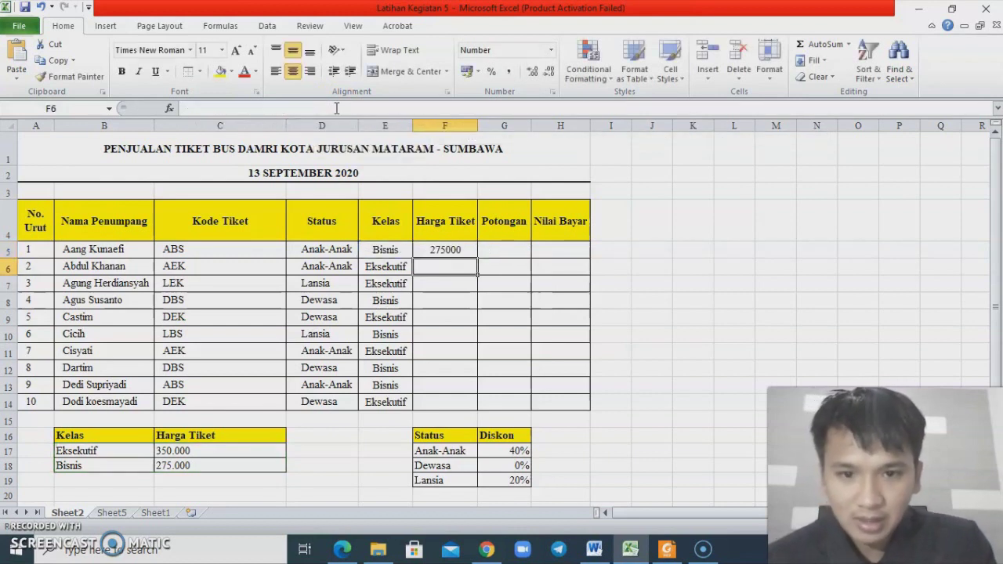
click(458, 252)
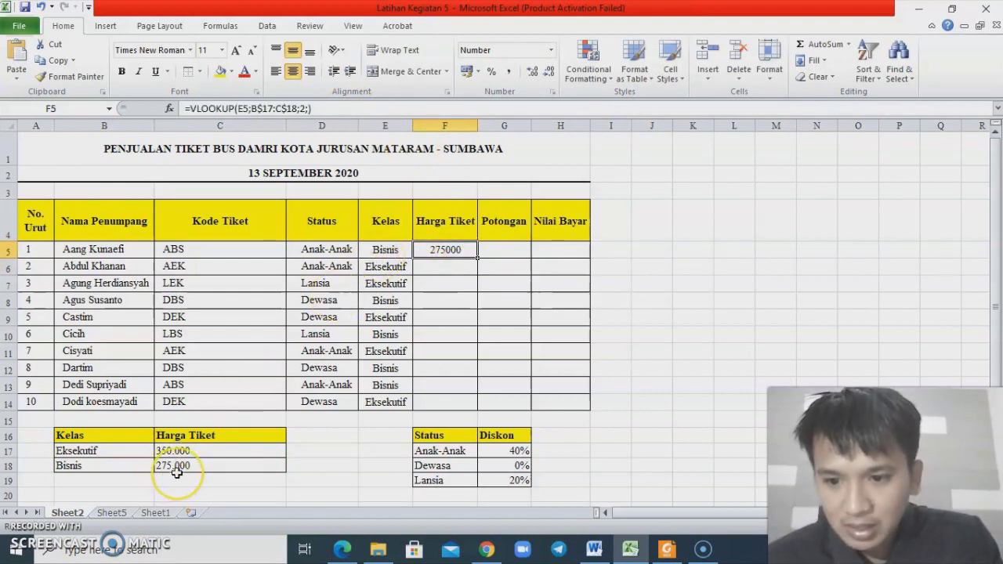
click(384, 252)
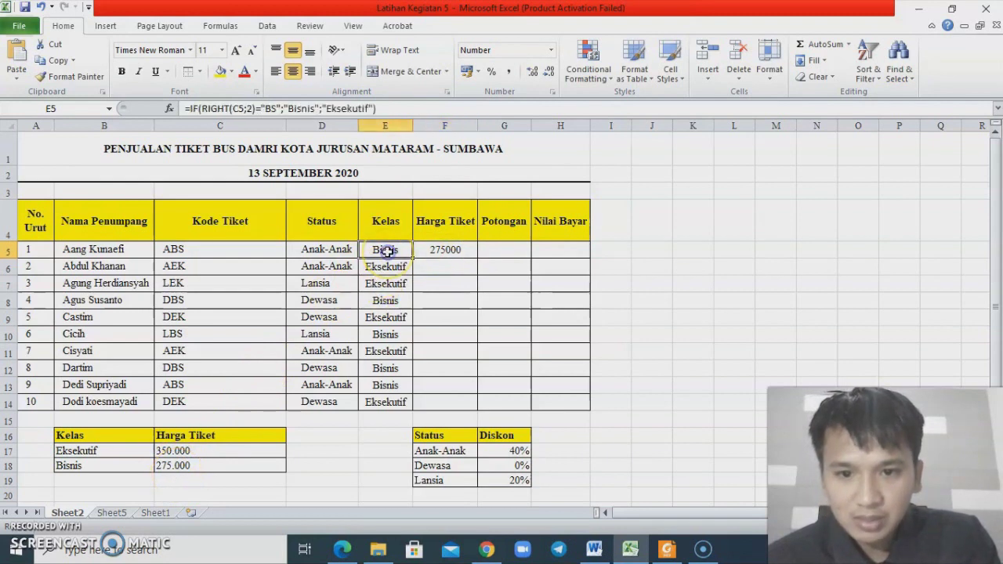
click(443, 251)
click(396, 267)
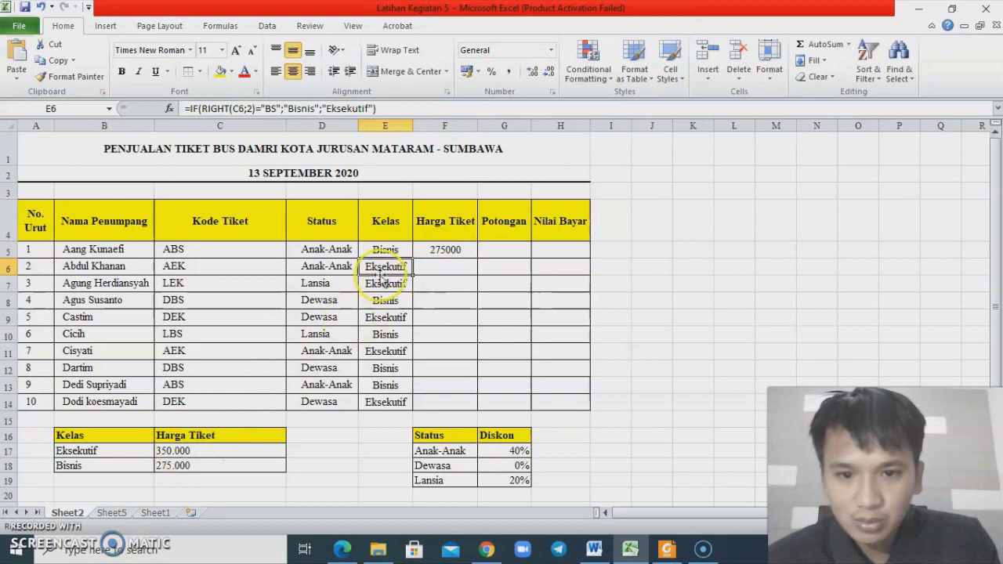
click(441, 269)
click(447, 249)
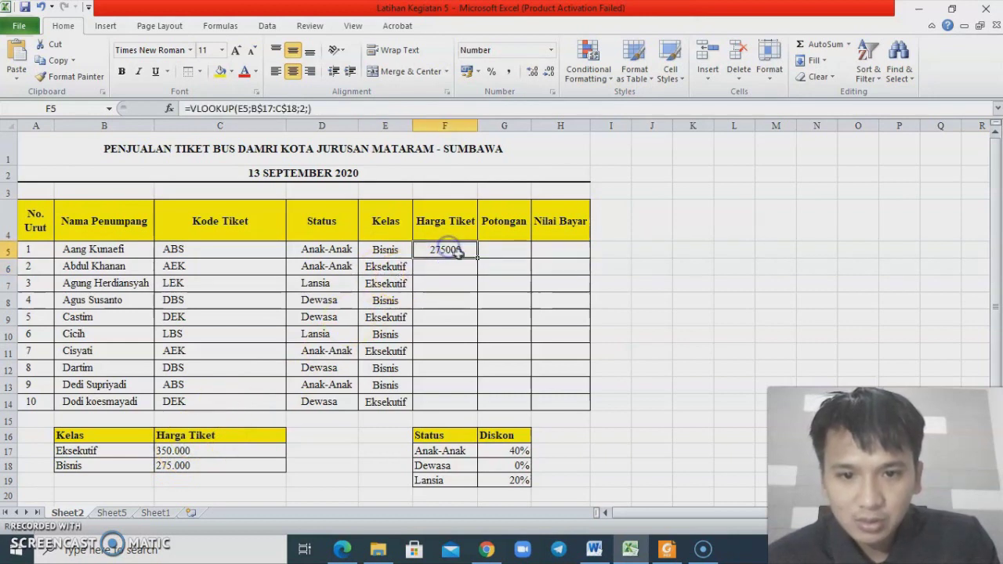
Copy the F5 VLOOKUP formula down through F14 and review its lookup arguments against the class price table.
drag(479, 261, 476, 410)
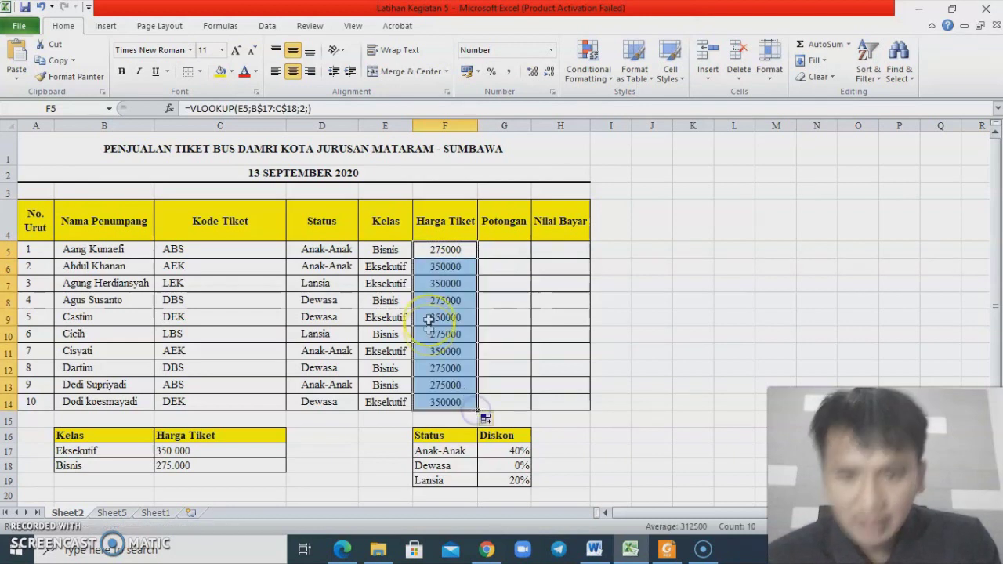
click(449, 255)
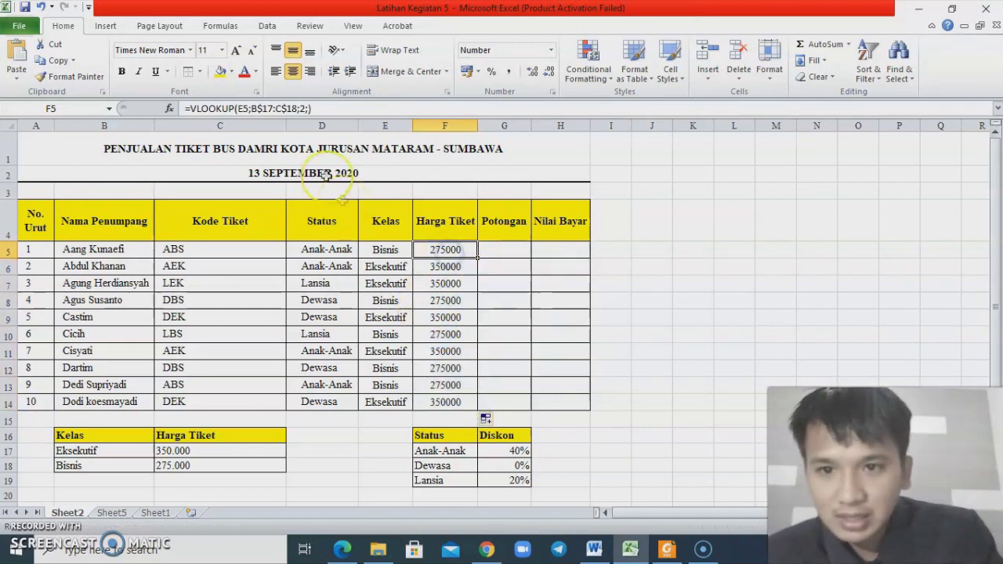
click(253, 110)
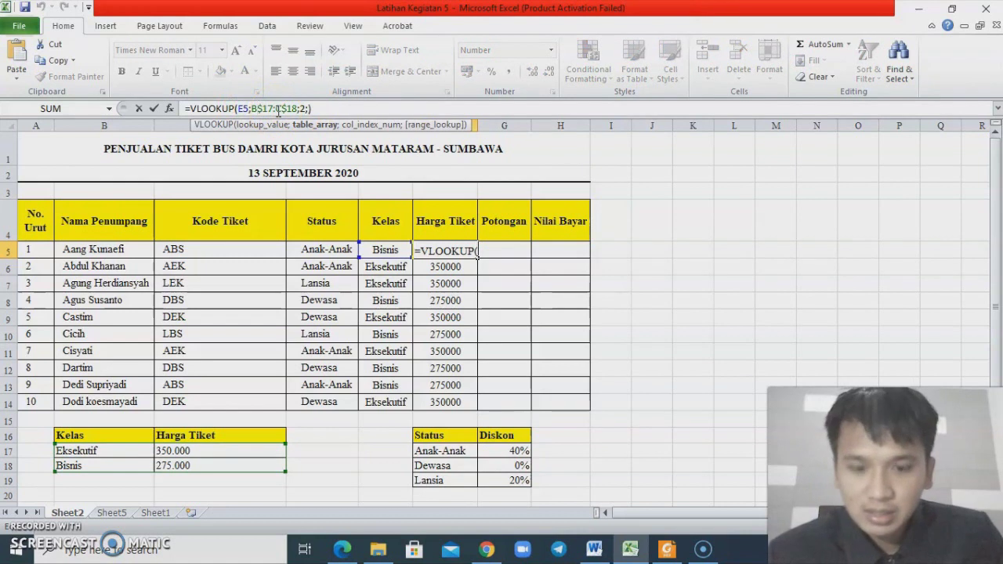
key(ctrl+Return)
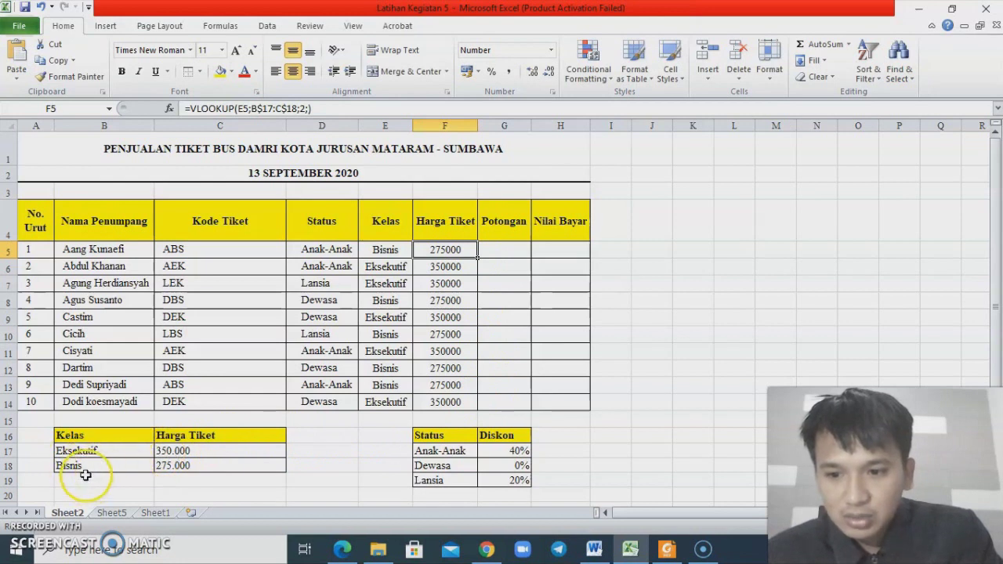
drag(86, 481, 225, 489)
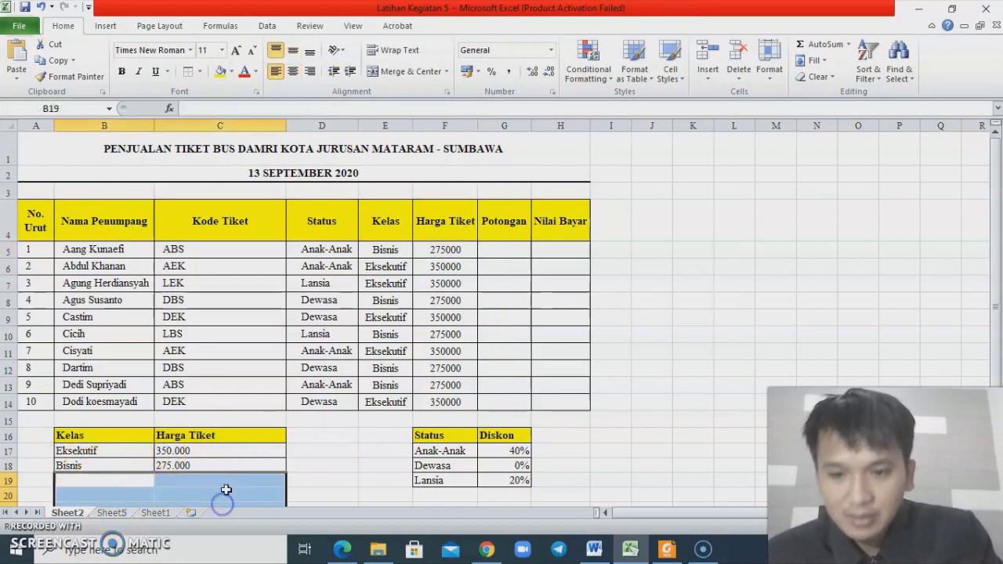
click(447, 250)
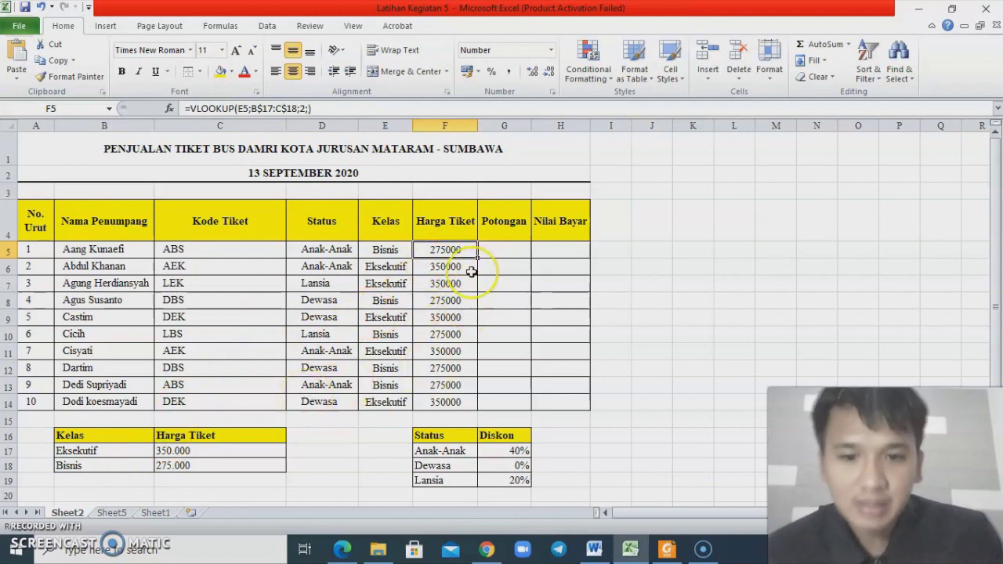
Examine the empty Potongan column alongside the Kelas and Harga Tiket values in the first two passenger rows.
click(508, 250)
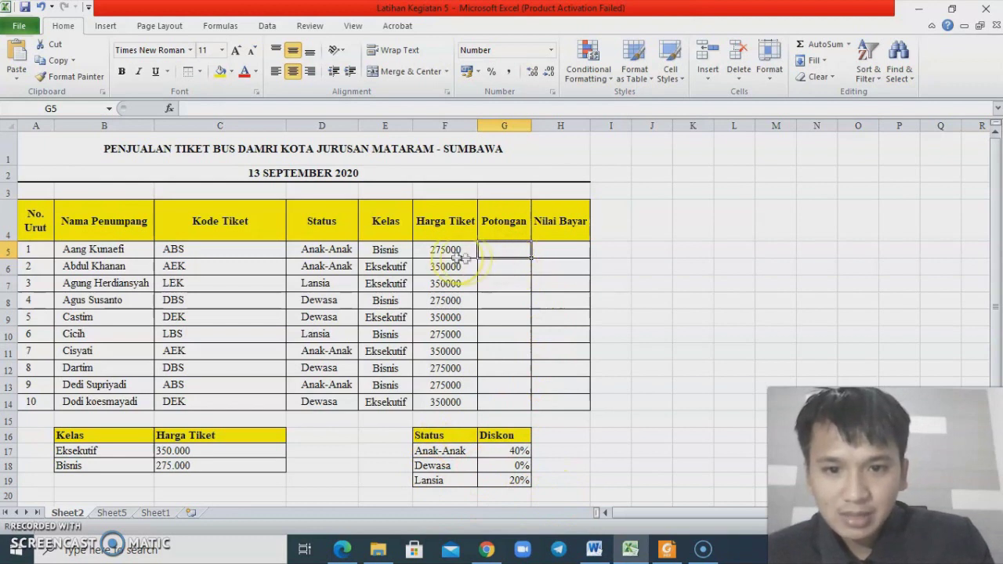
click(394, 252)
click(444, 257)
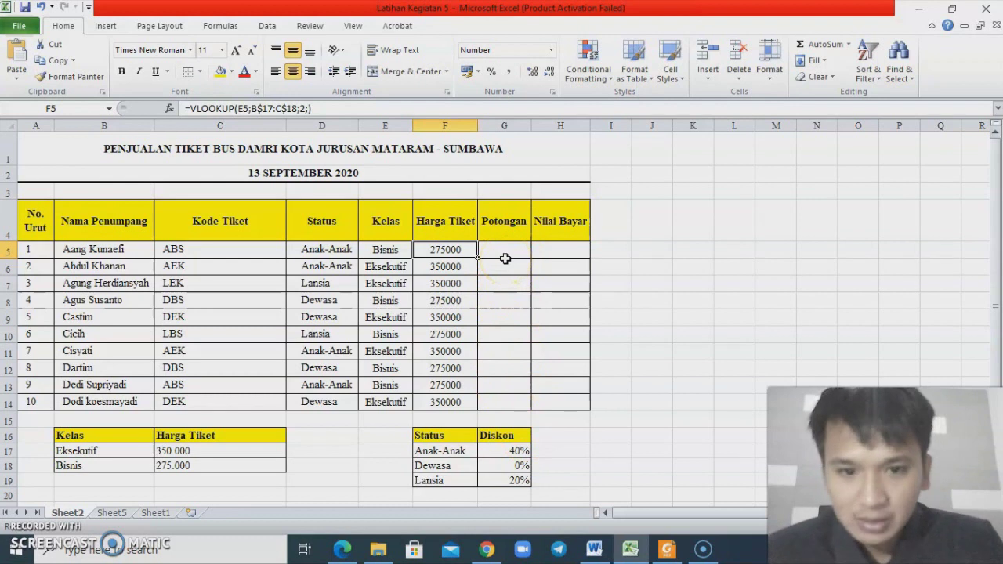
click(508, 248)
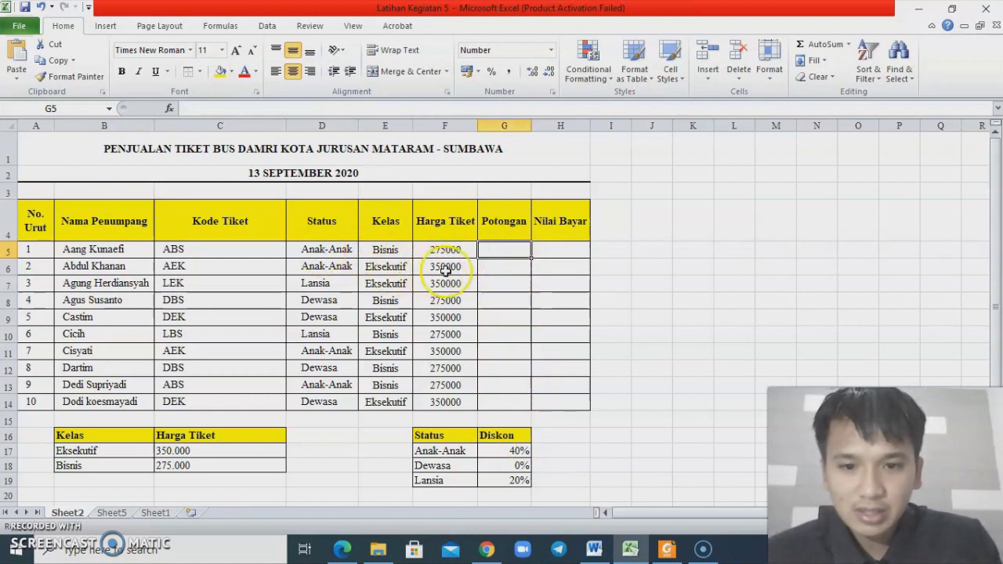
click(383, 268)
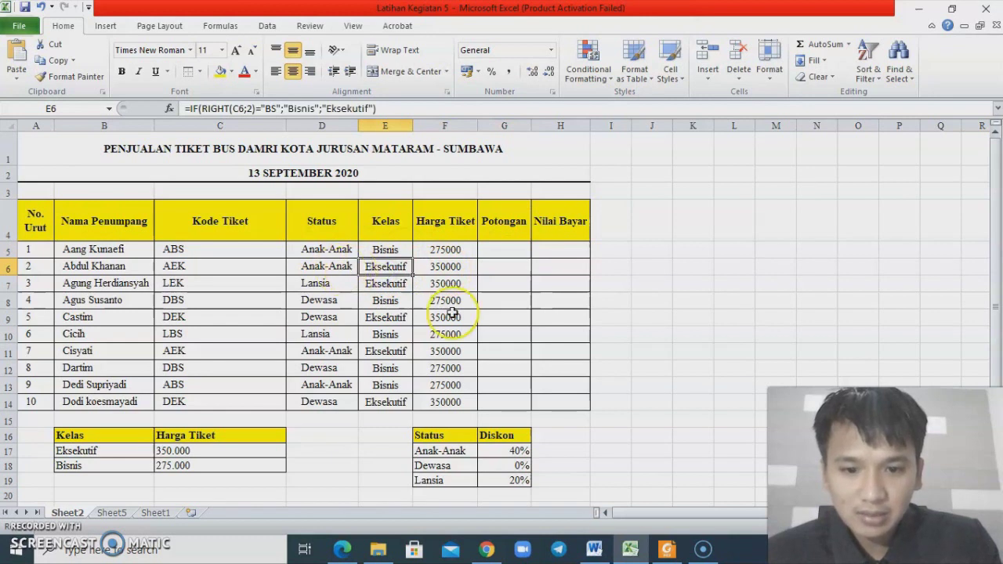
click(510, 268)
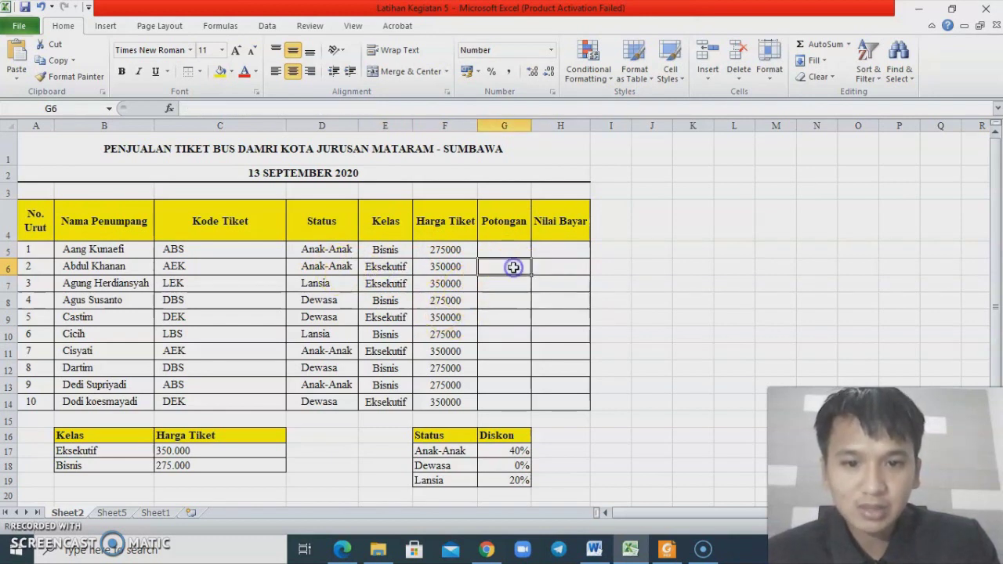
click(451, 267)
click(504, 267)
Begin the Potongan formula in G5 with VLOOKUP, using the passenger's status in D5 as the lookup value.
click(500, 249)
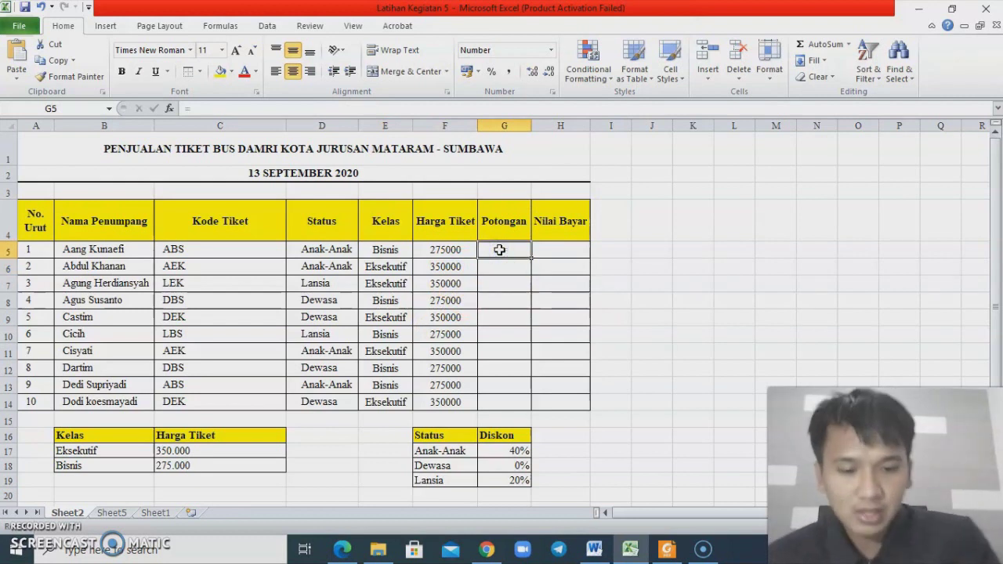
text(=)
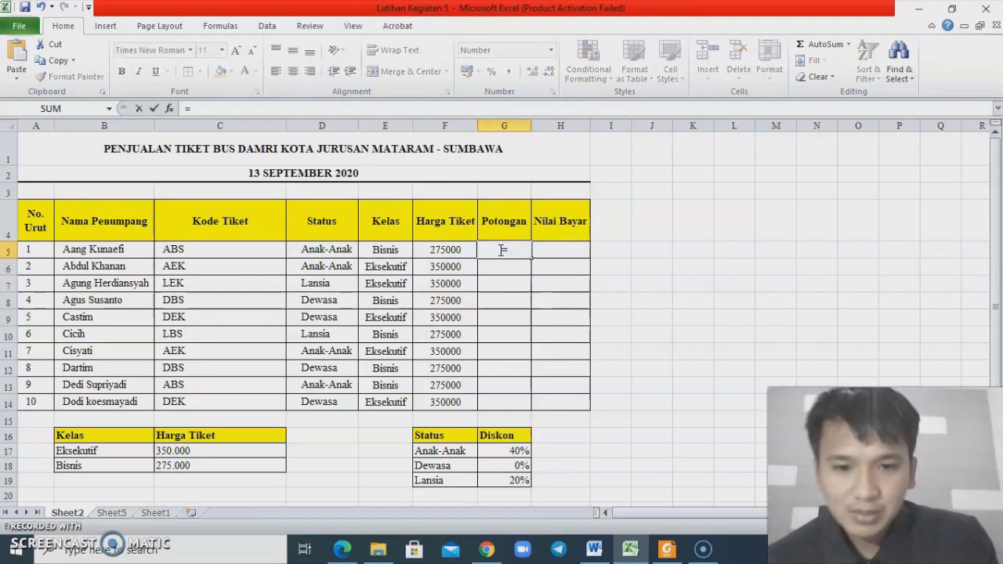
text(vlo)
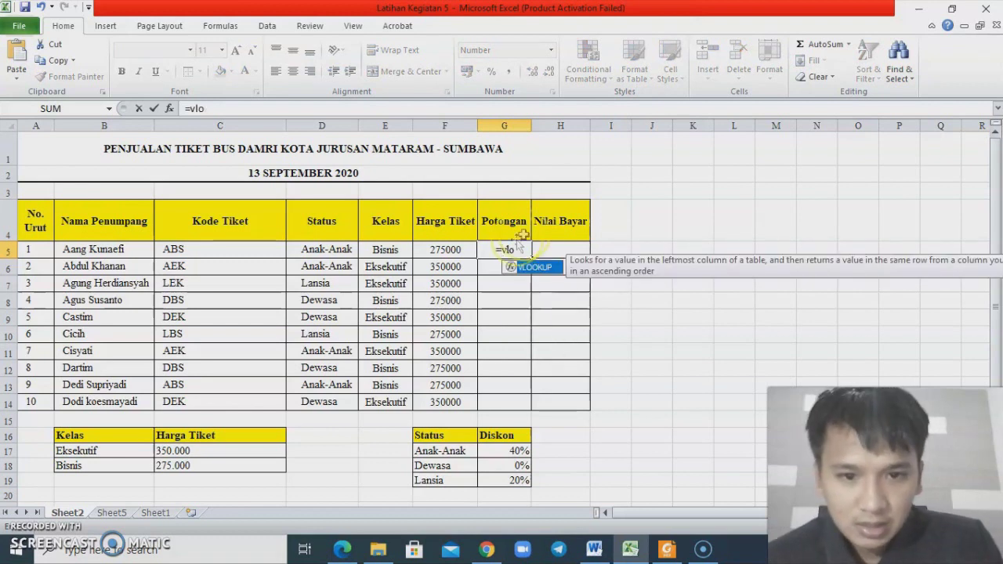
double_click(514, 272)
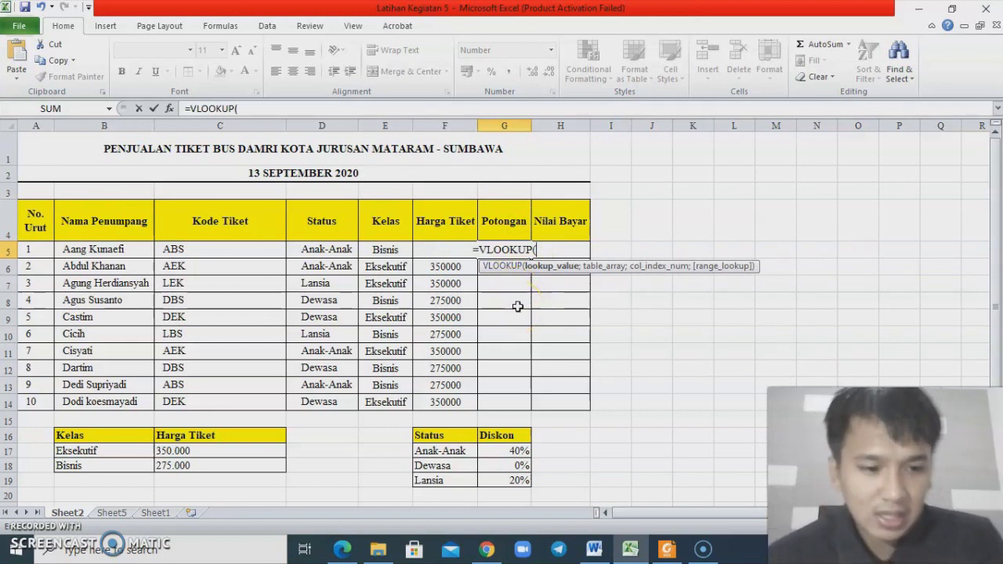
click(510, 250)
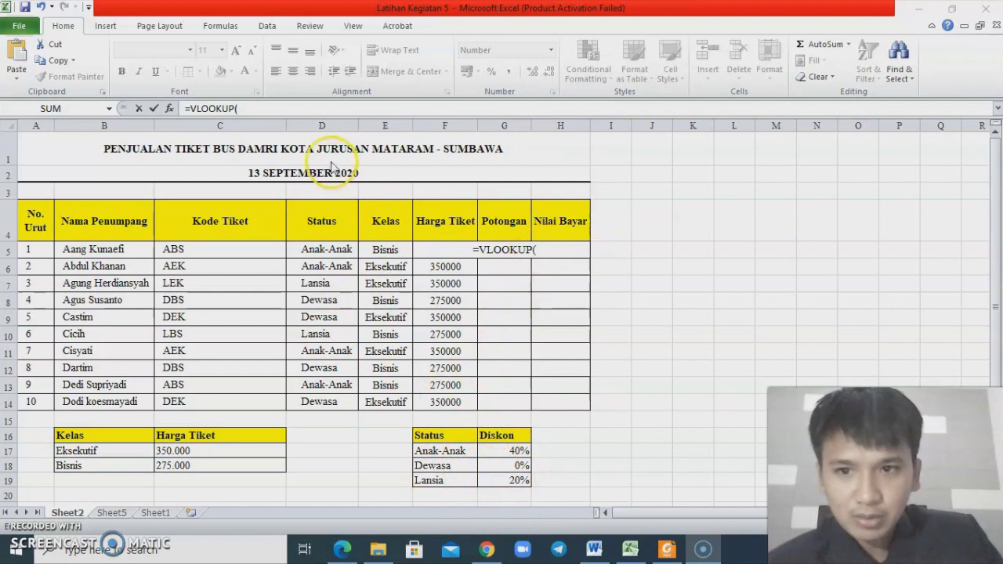
click(266, 108)
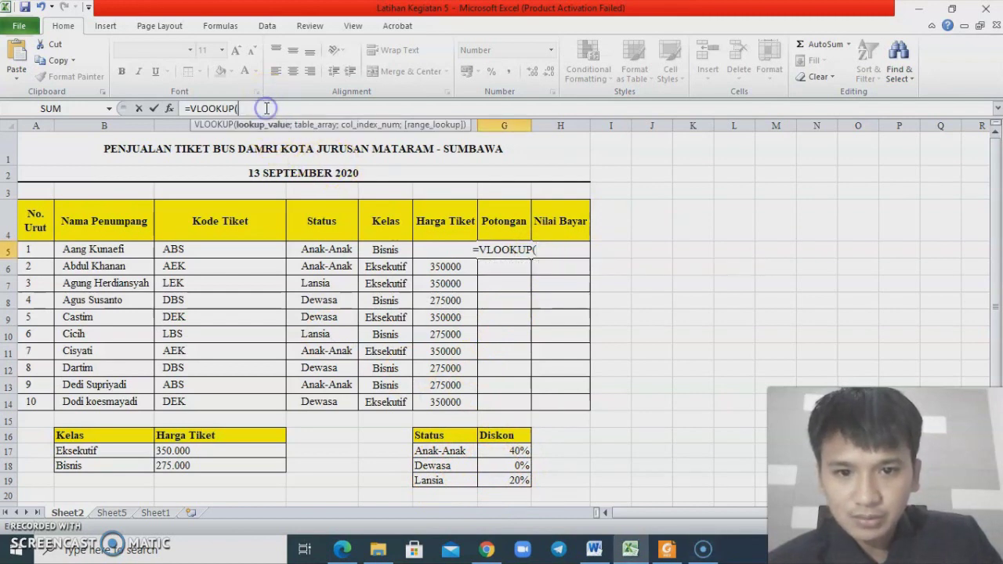
click(317, 251)
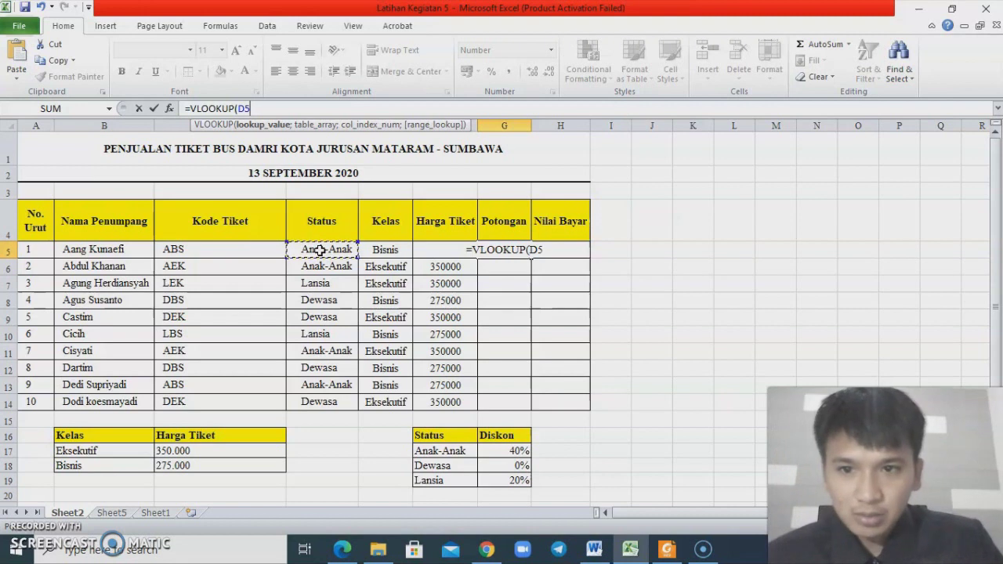
text(;)
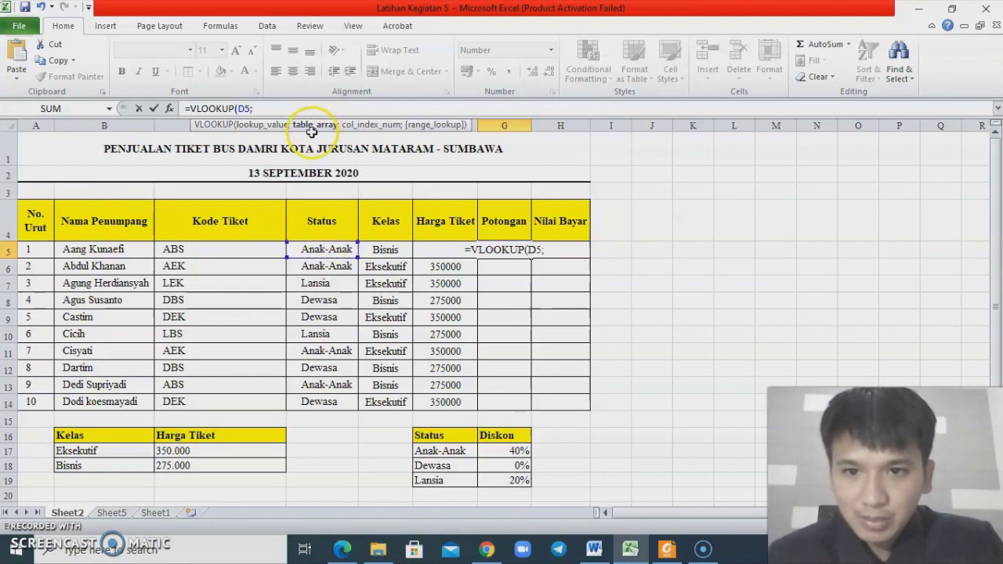
Use the discount table F17:G19 as the G5 formula's table array and lock its rows as F$17:G$19.
click(453, 454)
drag(455, 456, 483, 478)
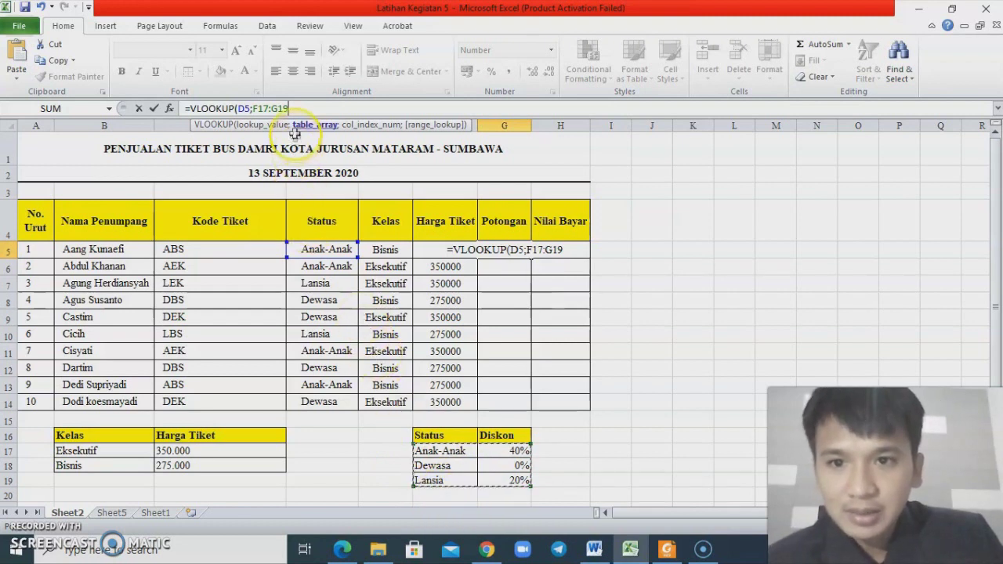
click(258, 109)
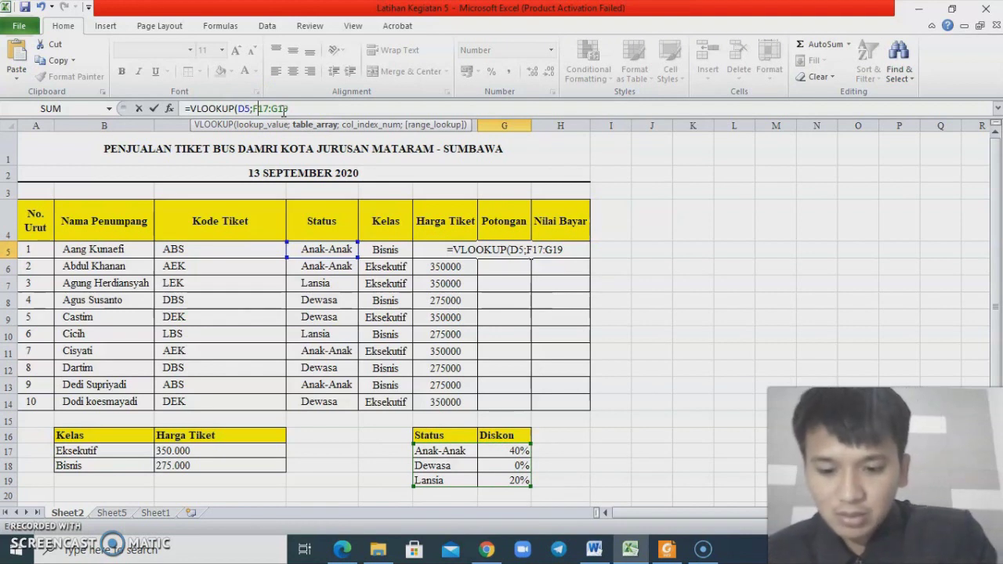
text($17:G)
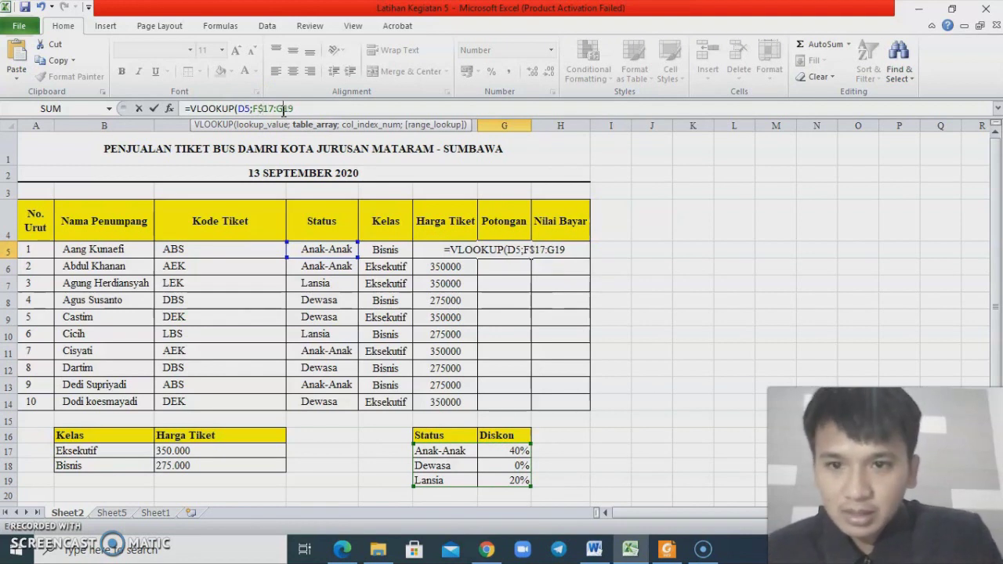
text($)
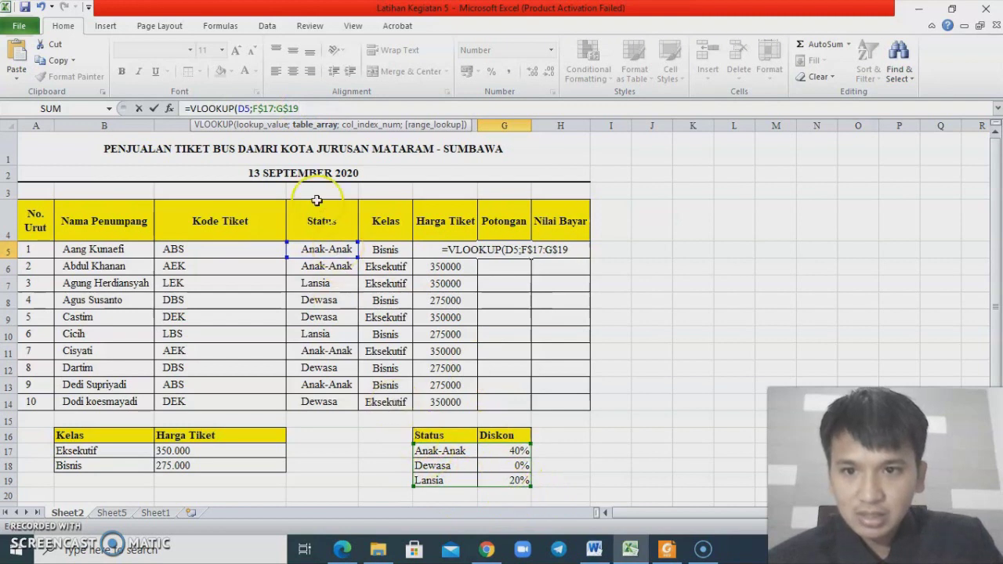
Finish the G5 VLOOKUP with 2 as the column index and the range lookup argument left empty.
click(483, 466)
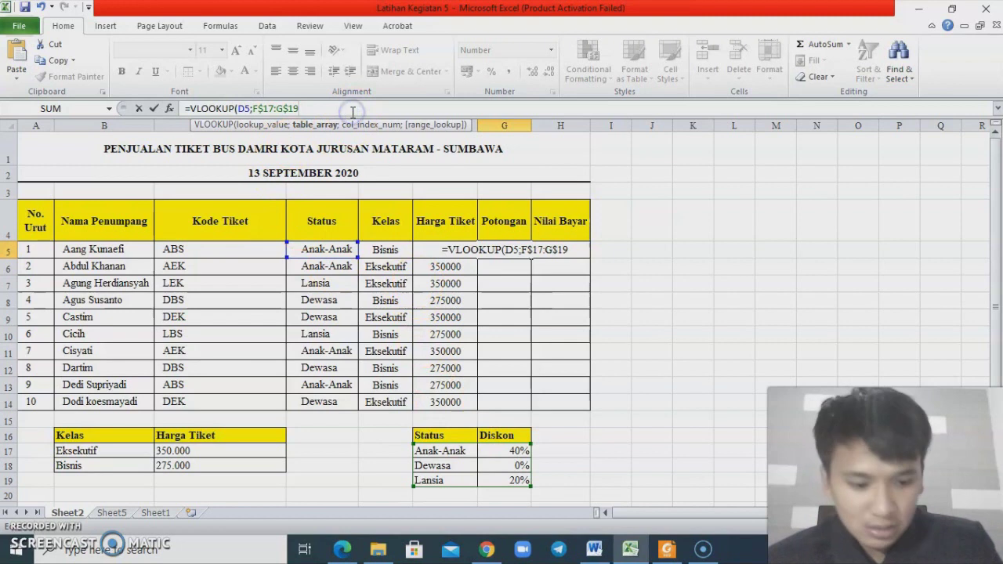
text(;2)
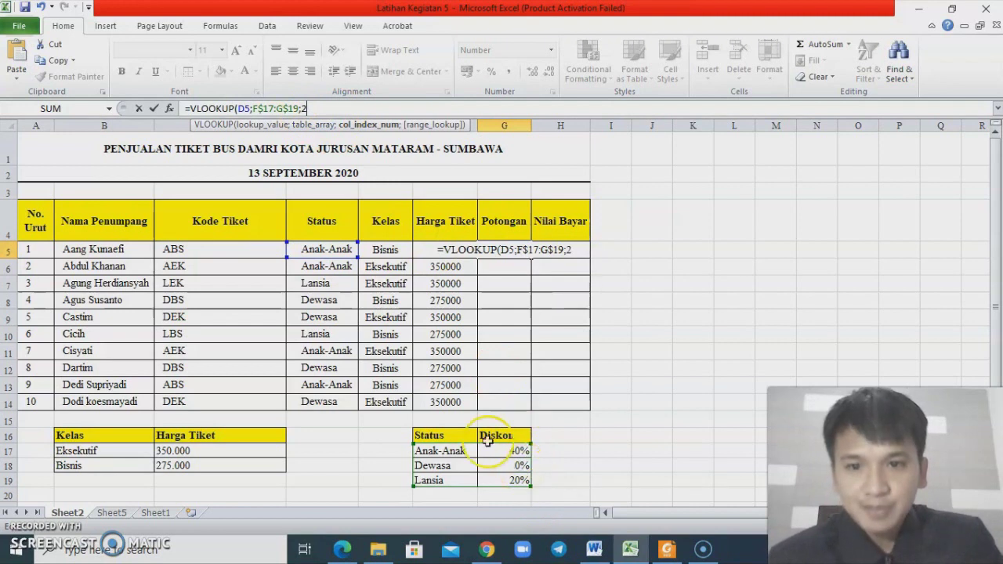
text(;)
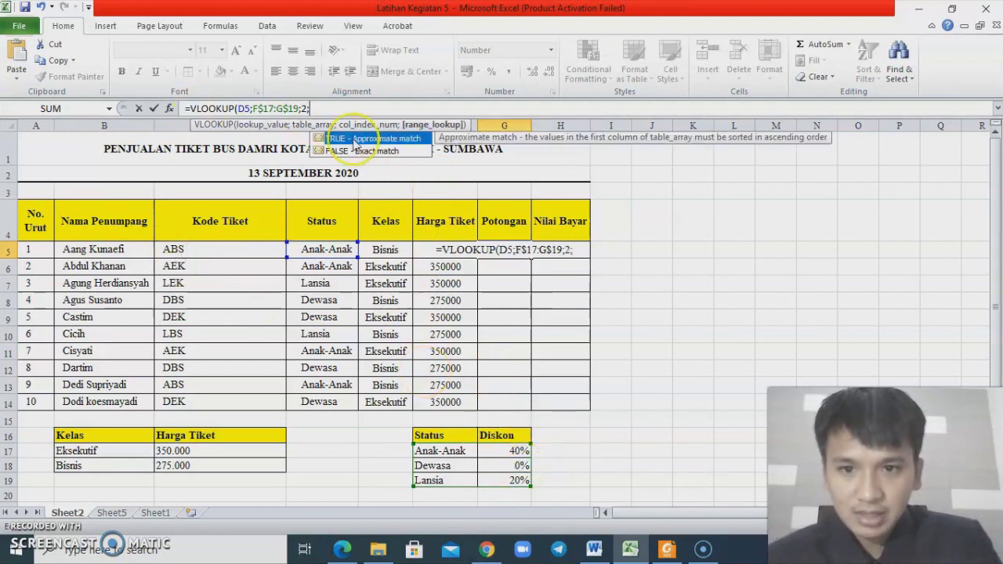
text())
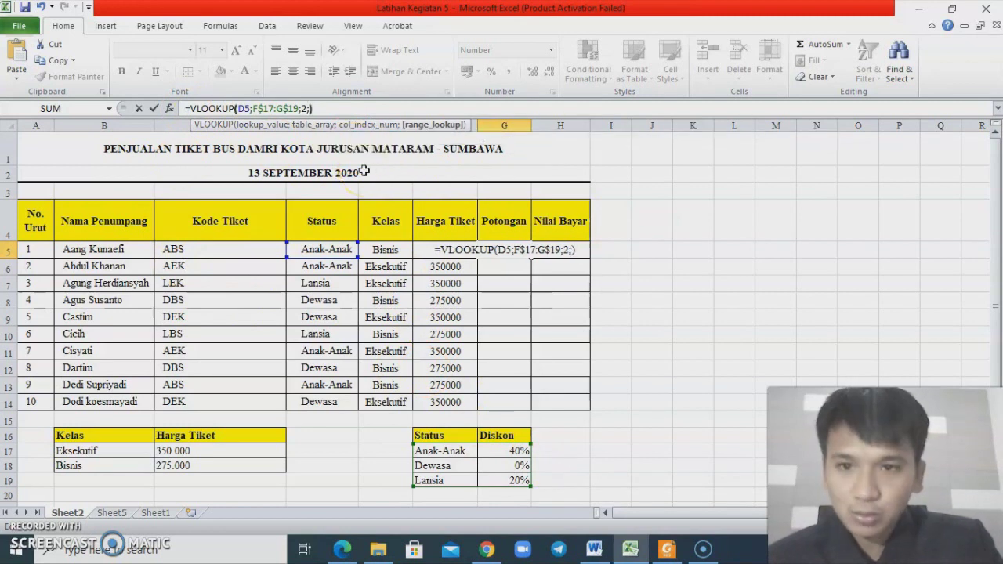
key(Return)
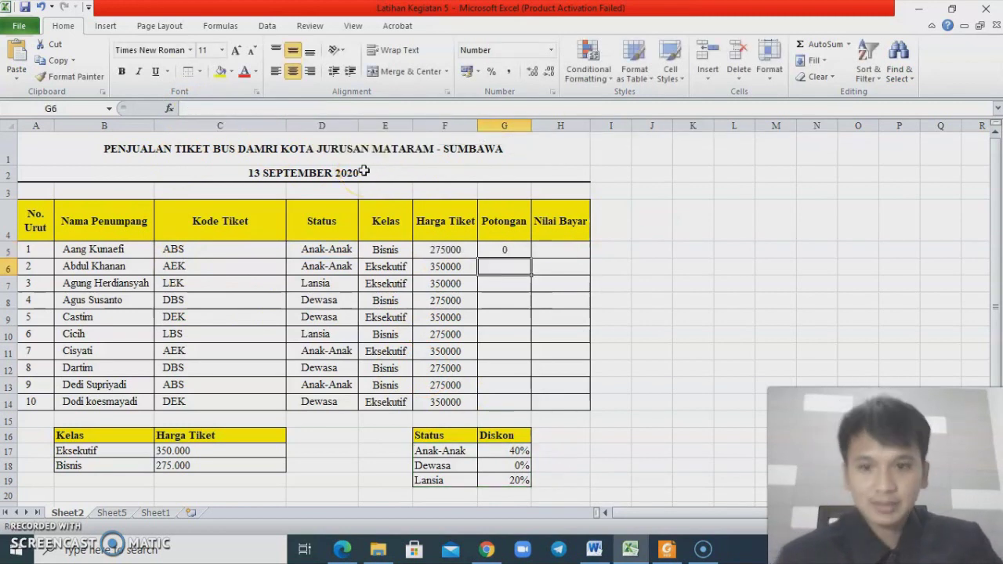
Multiply the G5 VLOOKUP result by the ticket price by appending *F5, and check the discount against Harga Tiket.
click(508, 250)
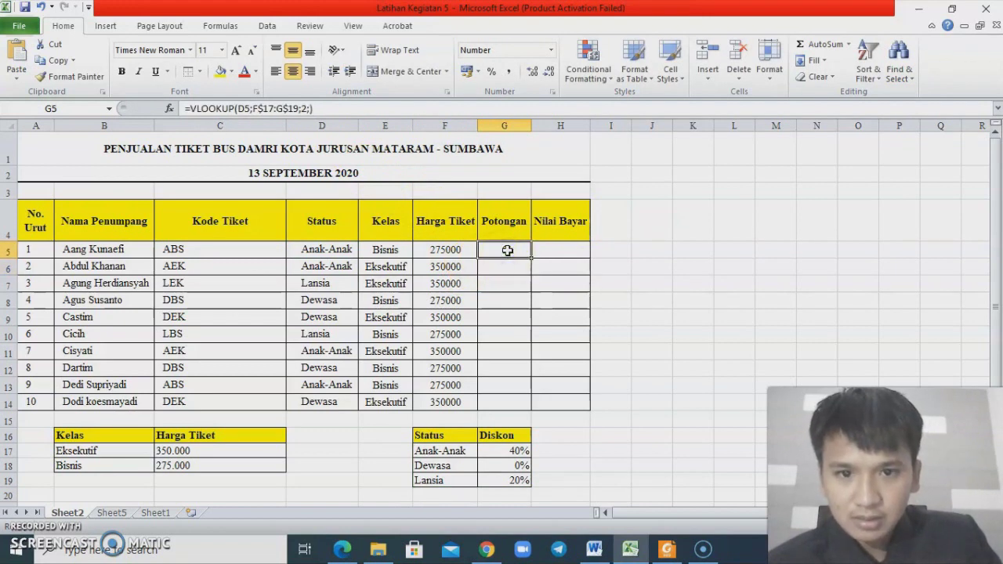
click(337, 105)
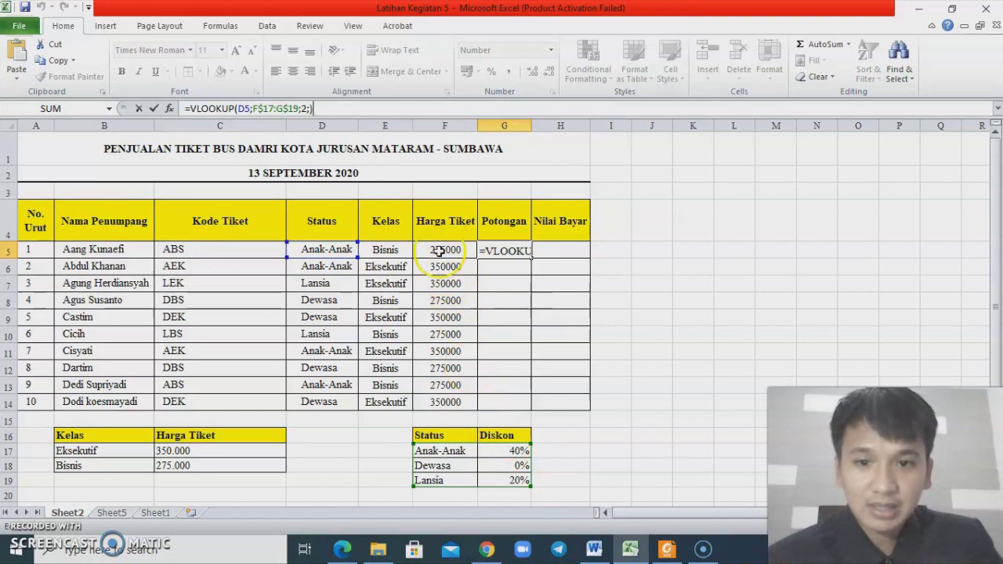
click(373, 110)
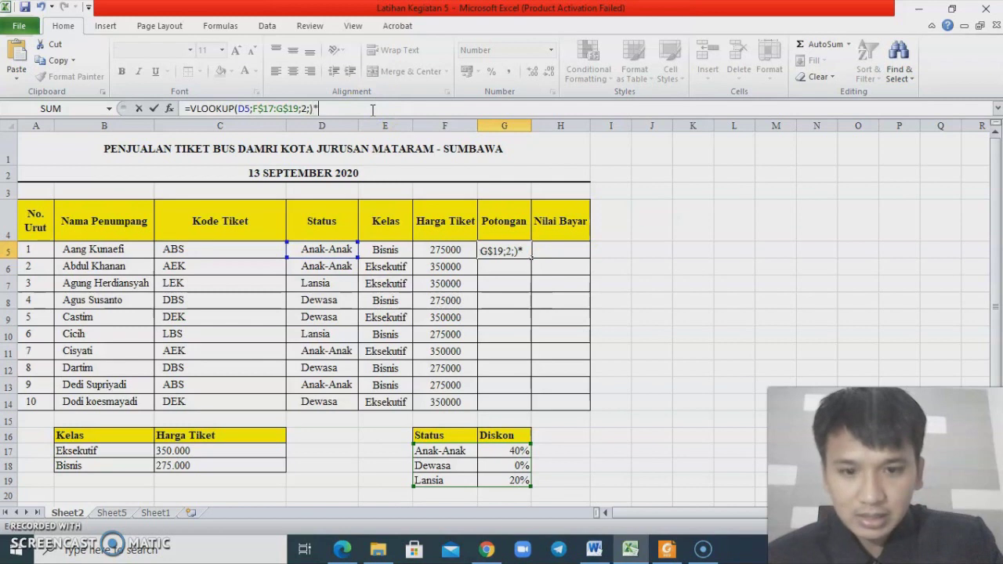
click(449, 249)
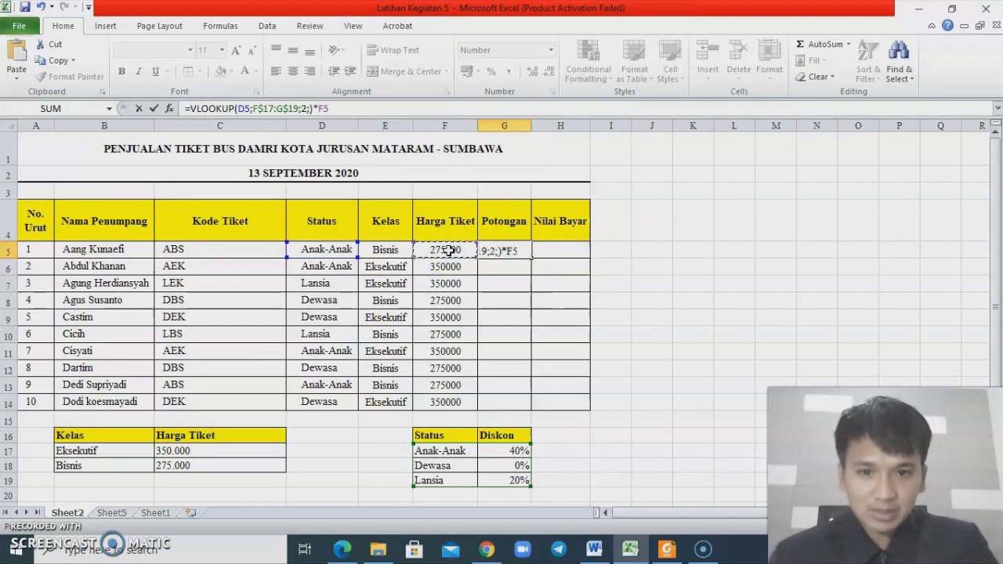
key(Return)
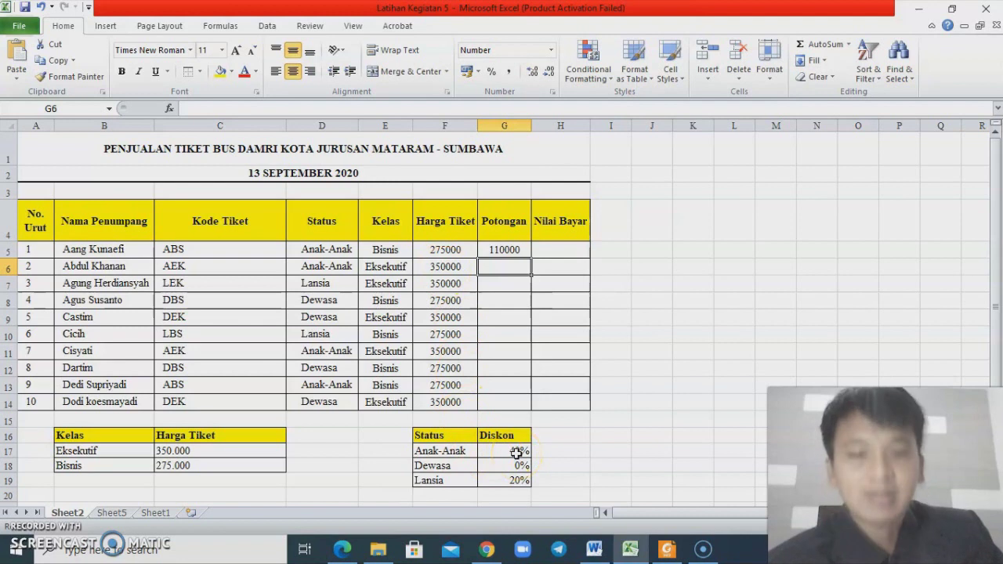
click(437, 249)
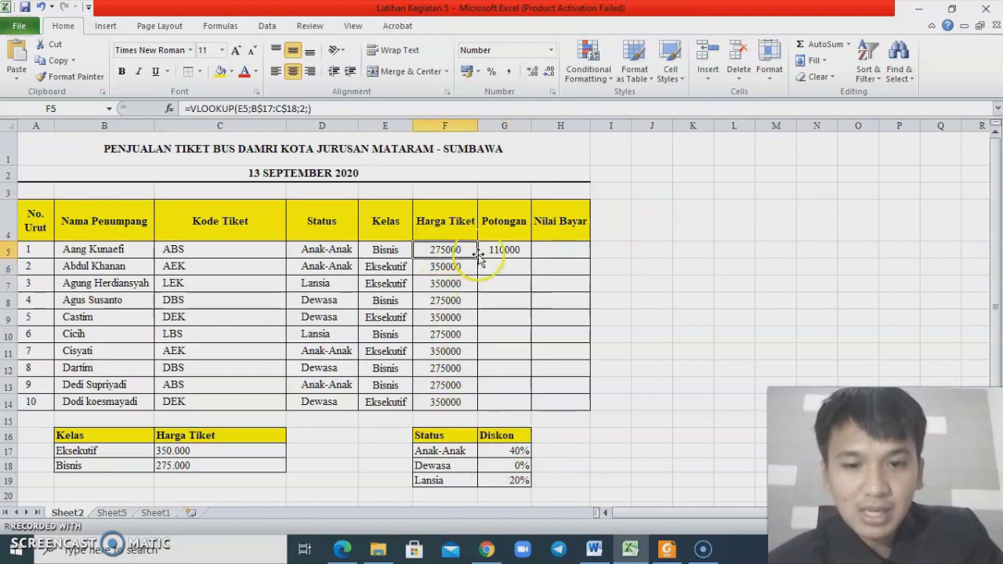
click(505, 250)
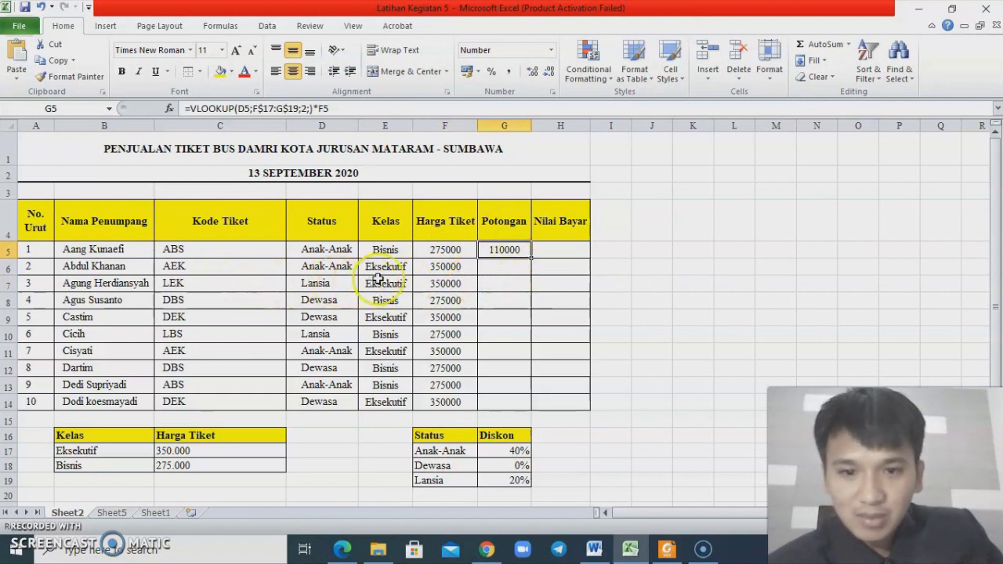
Copy the Potongan formula from G5 down through G14 and check the discounts against the Harga Tiket column.
click(506, 270)
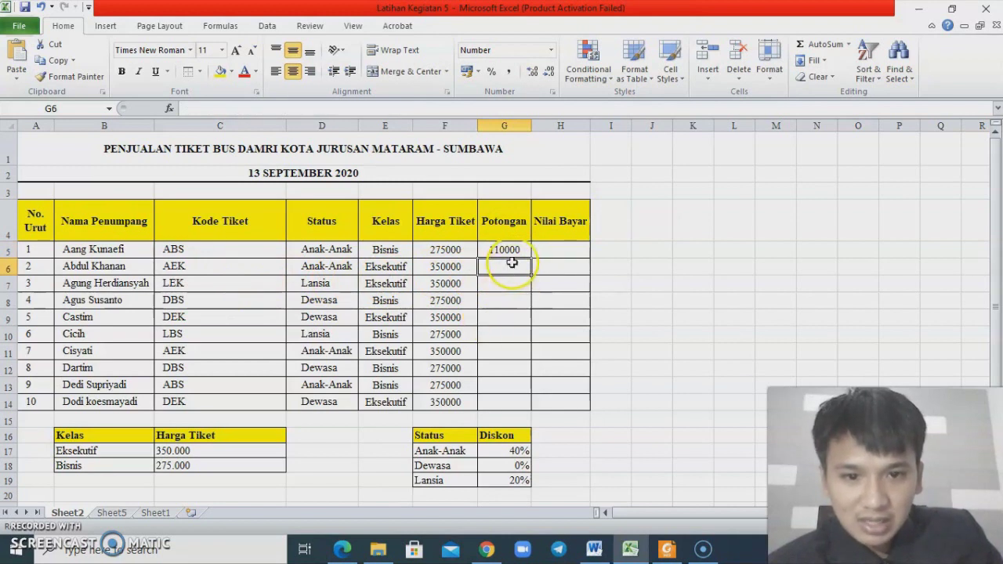
click(523, 251)
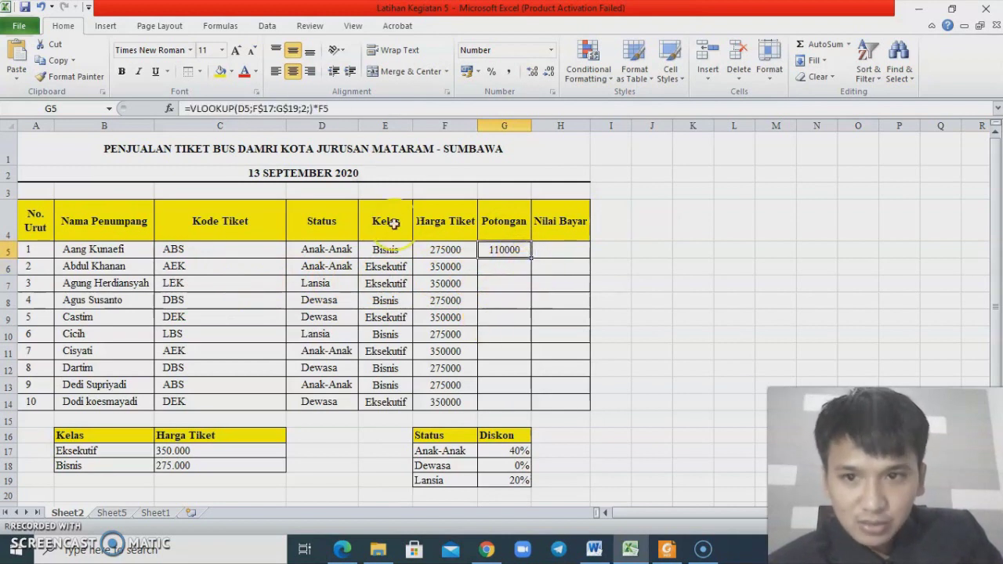
drag(531, 257, 519, 404)
click(500, 317)
click(502, 302)
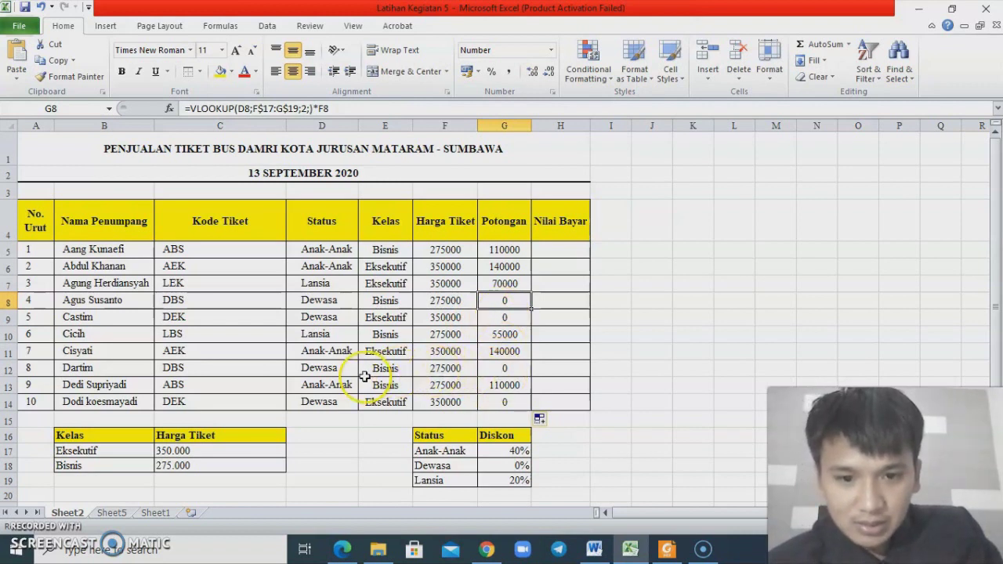
click(502, 283)
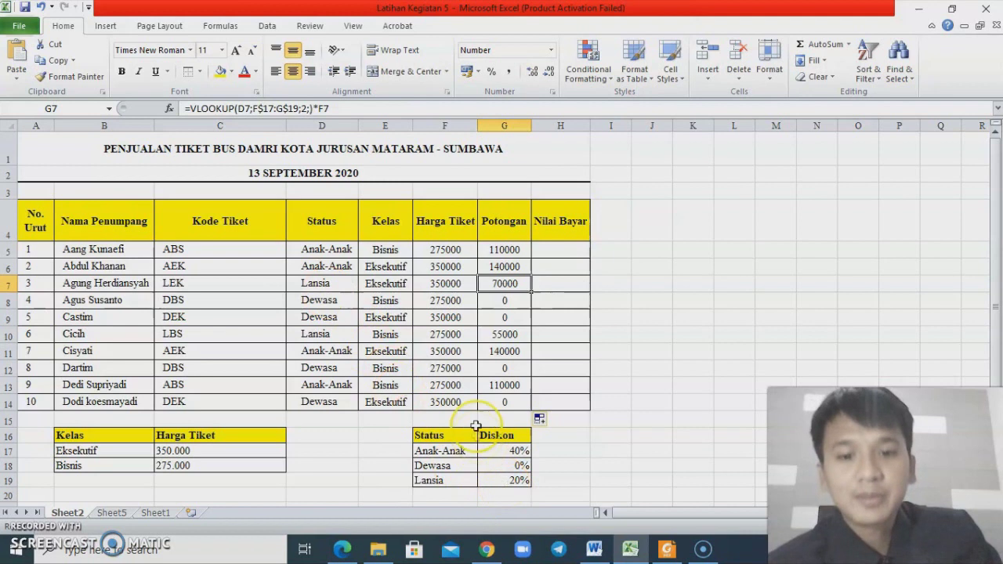
click(453, 287)
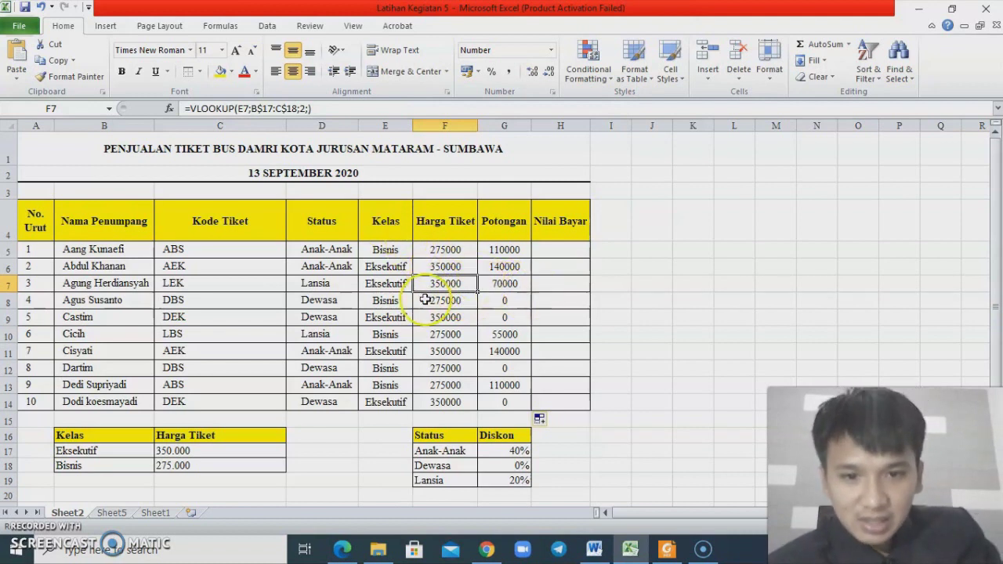
click(451, 246)
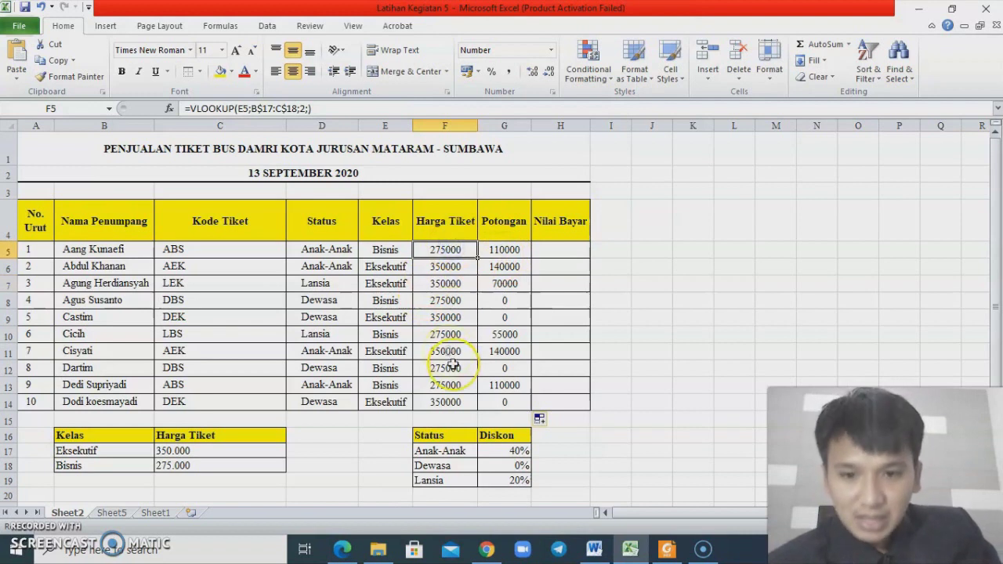
click(509, 252)
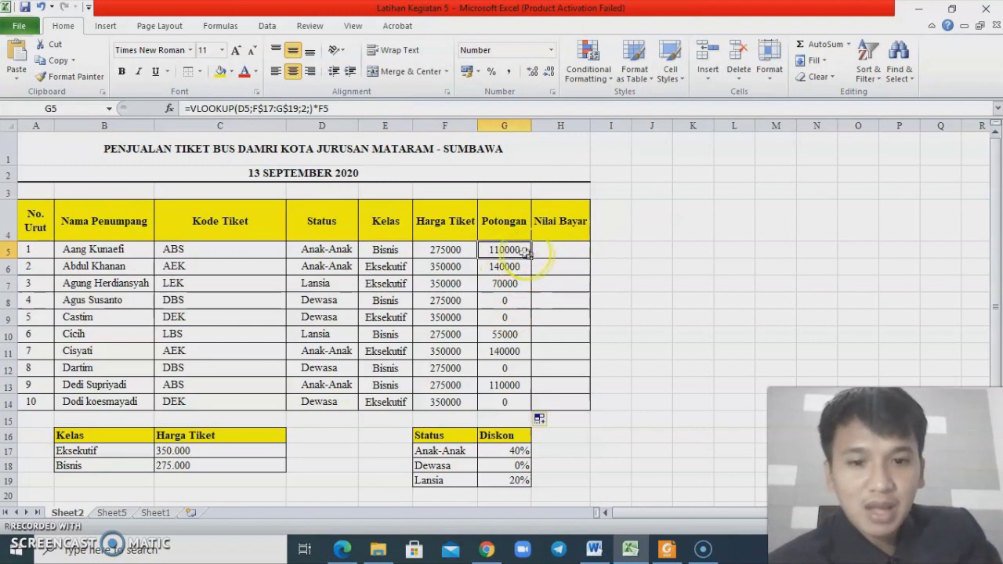
Calculate Nilai Bayar in H5 by subtracting the discount from the ticket price with =F5-G5.
click(563, 250)
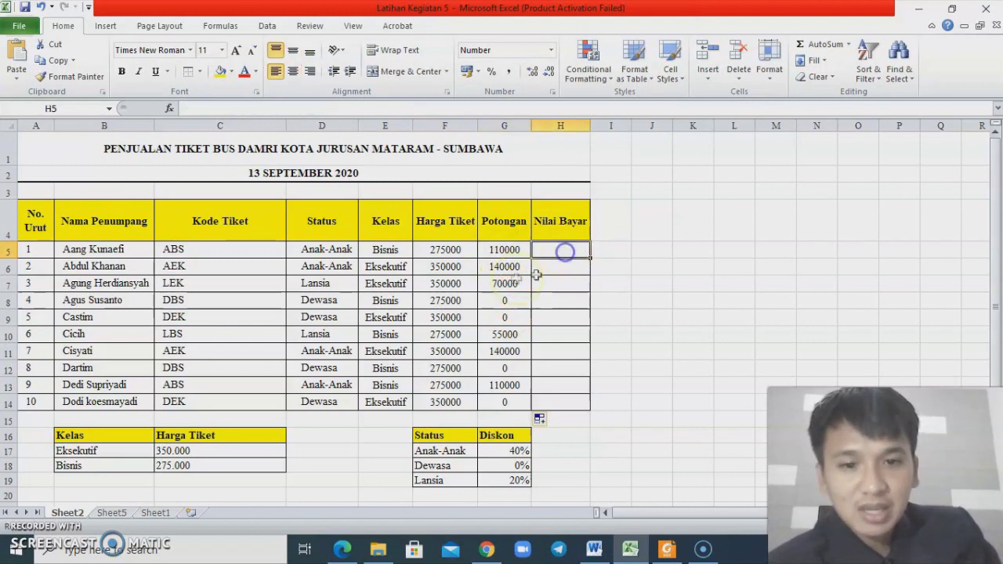
click(427, 252)
click(516, 255)
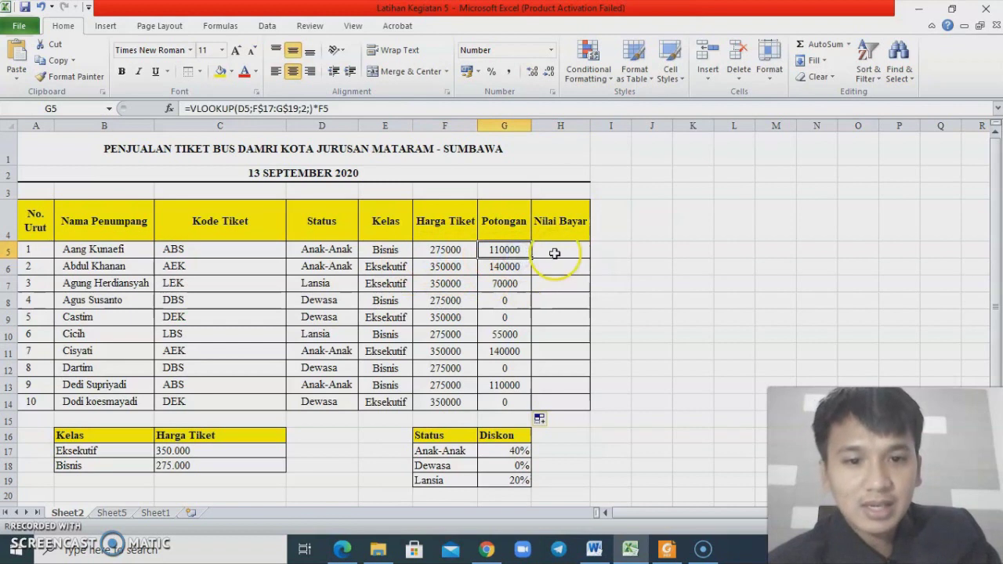
click(554, 253)
text(=)
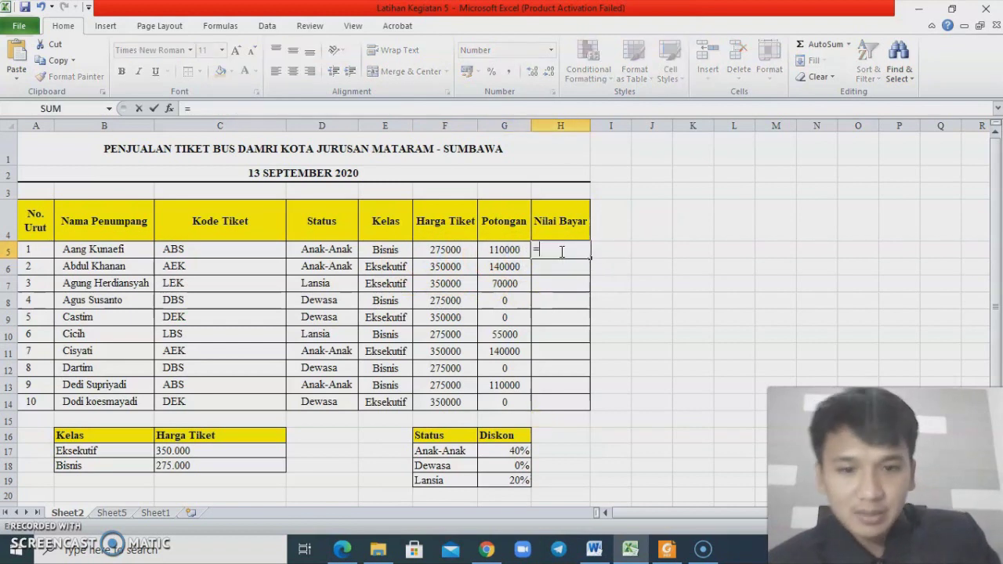
click(441, 251)
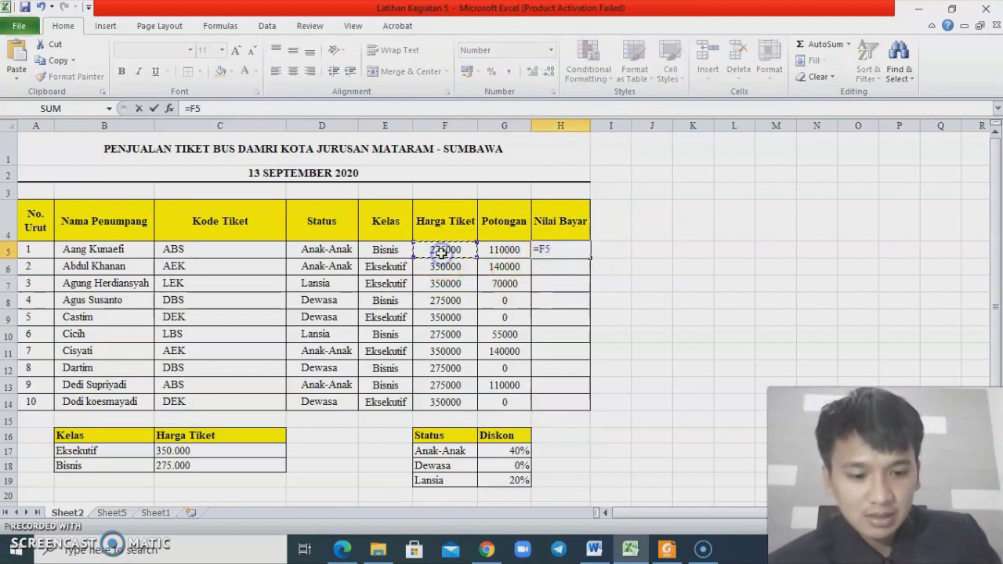
text(-)
click(511, 251)
key(Return)
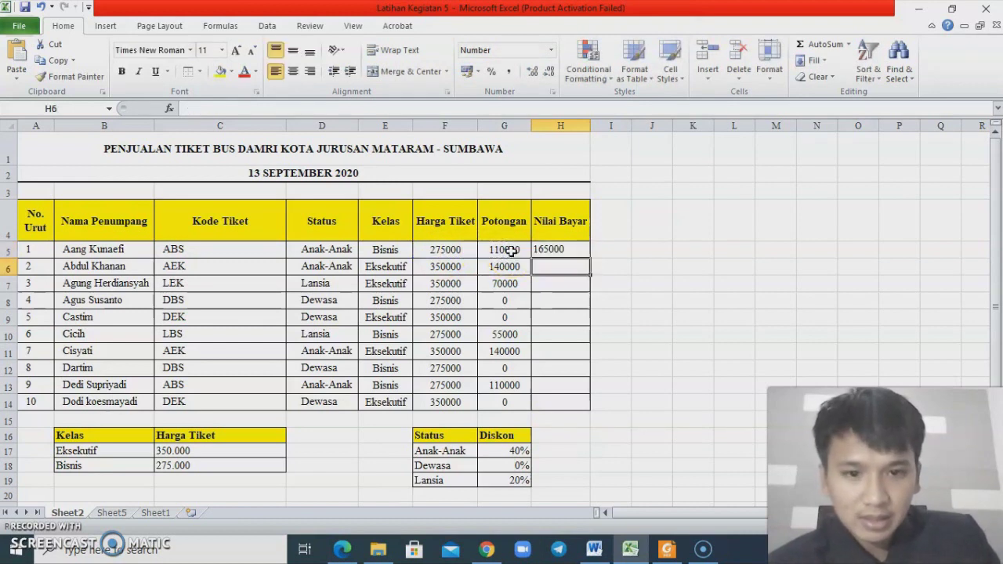
Copy the Nilai Bayar formula from H5 down through H14 and check one of the filled cells.
click(549, 250)
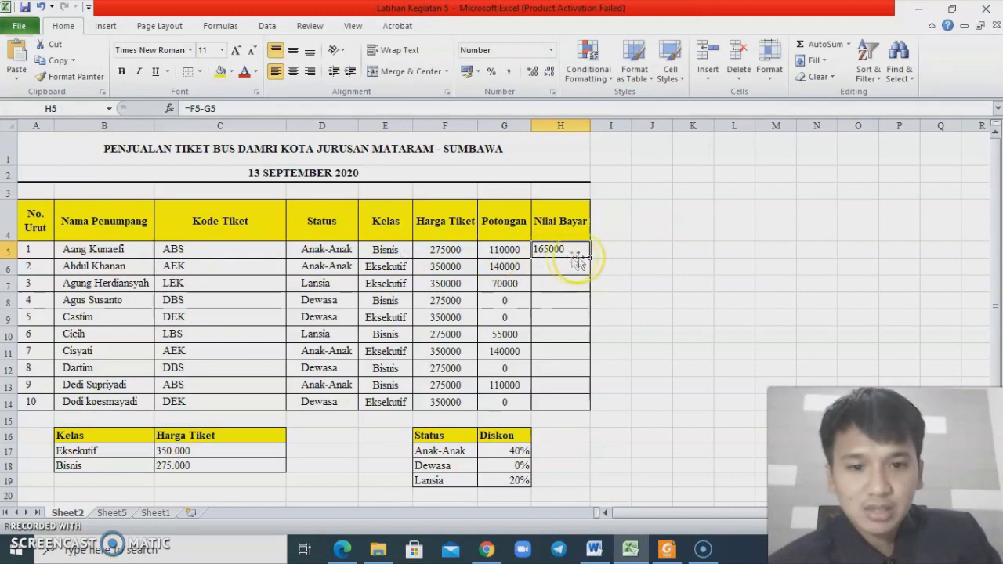
drag(590, 257, 588, 403)
click(574, 351)
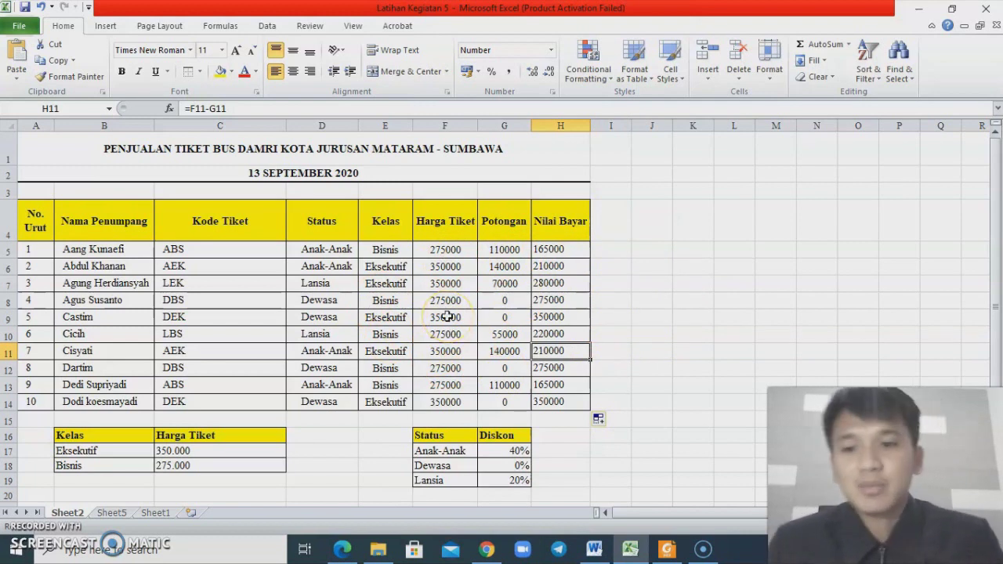
Review the first passenger's ticket code and the formulas behind Potongan, Kelas and Status in row 5.
click(180, 253)
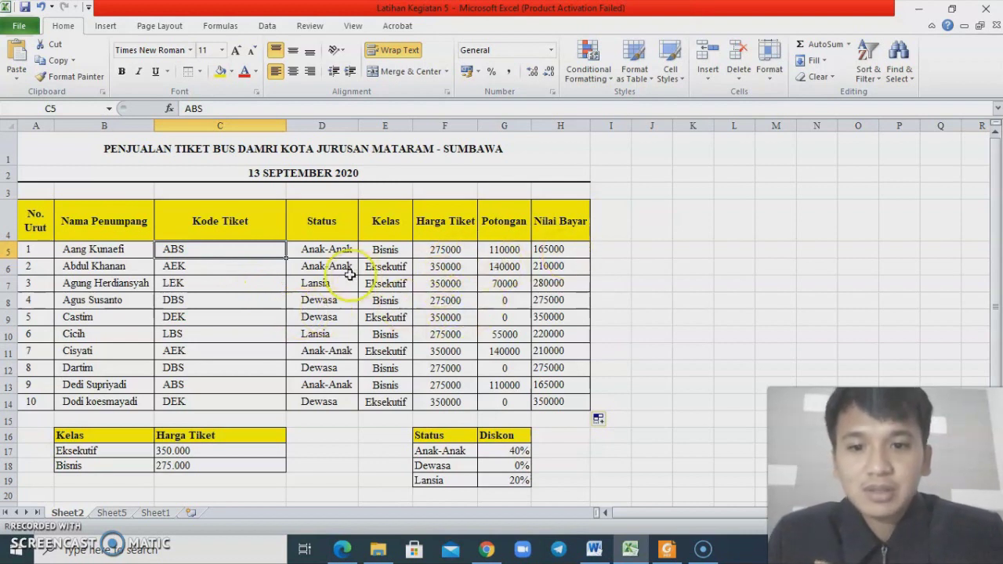
click(495, 249)
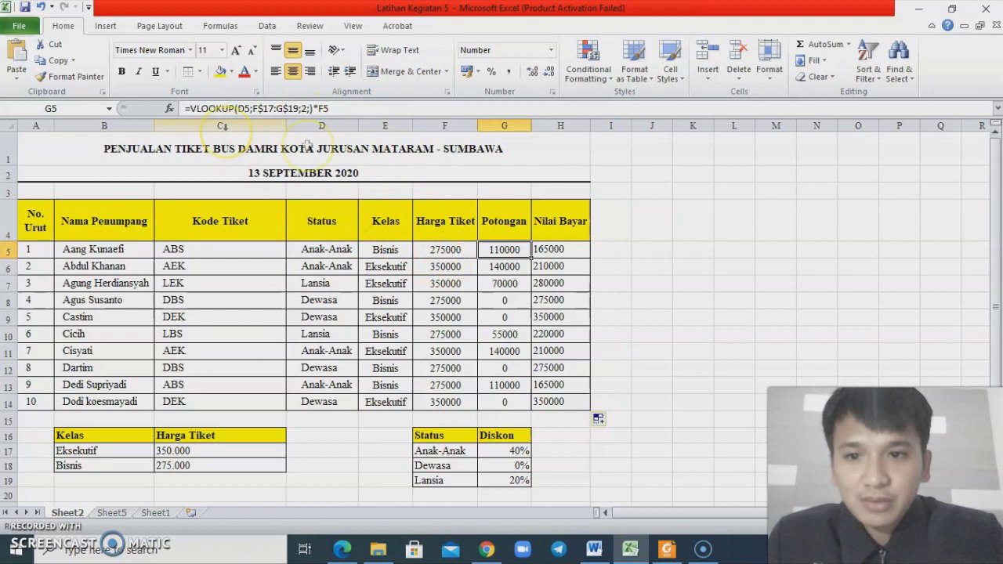
click(385, 250)
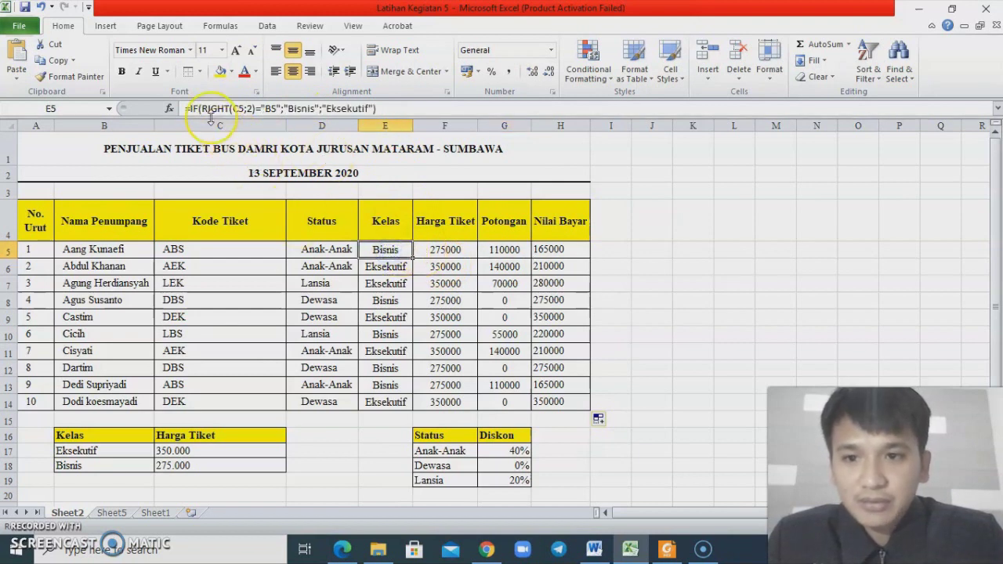
click(335, 253)
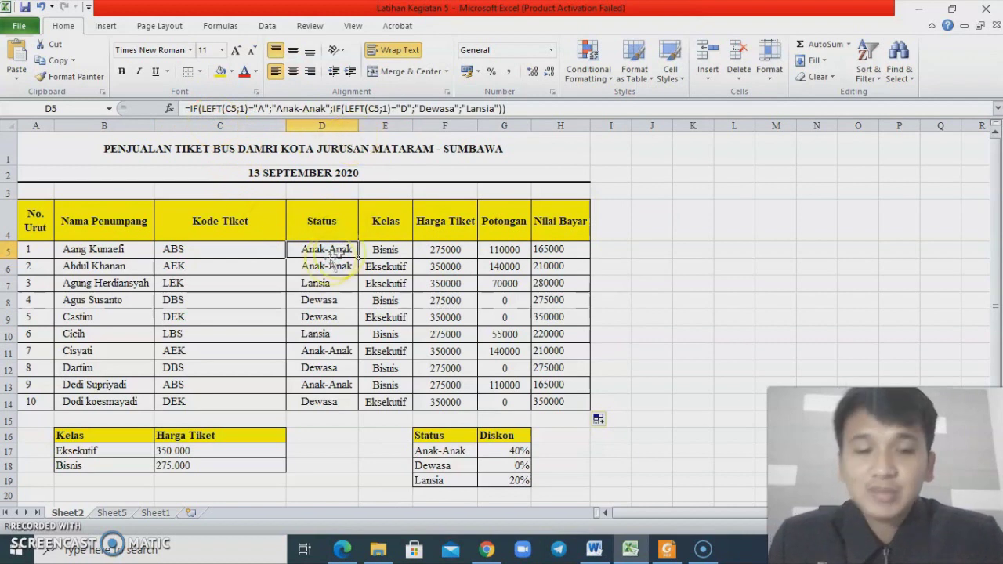